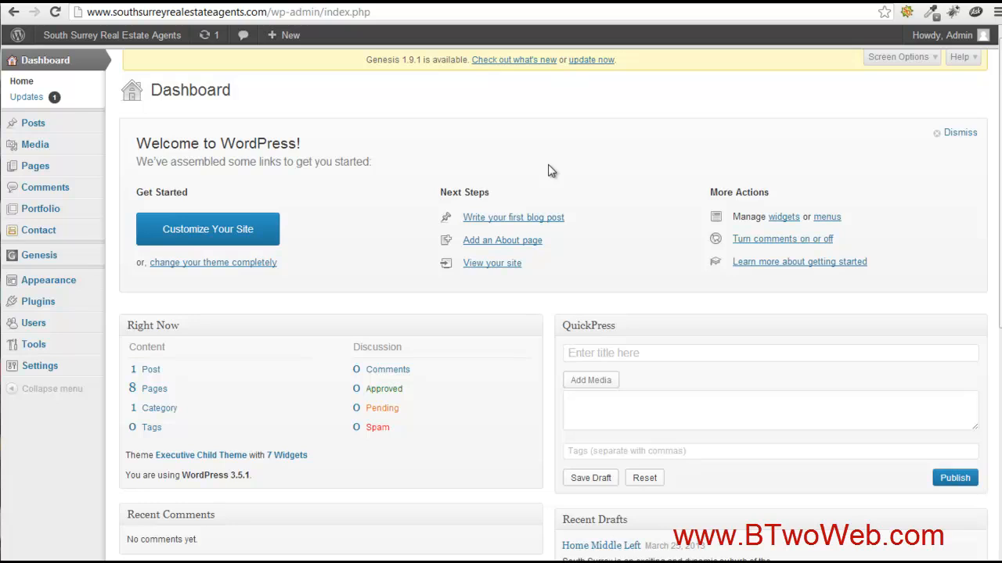
Start a new page for the site
mouse_move(32, 173)
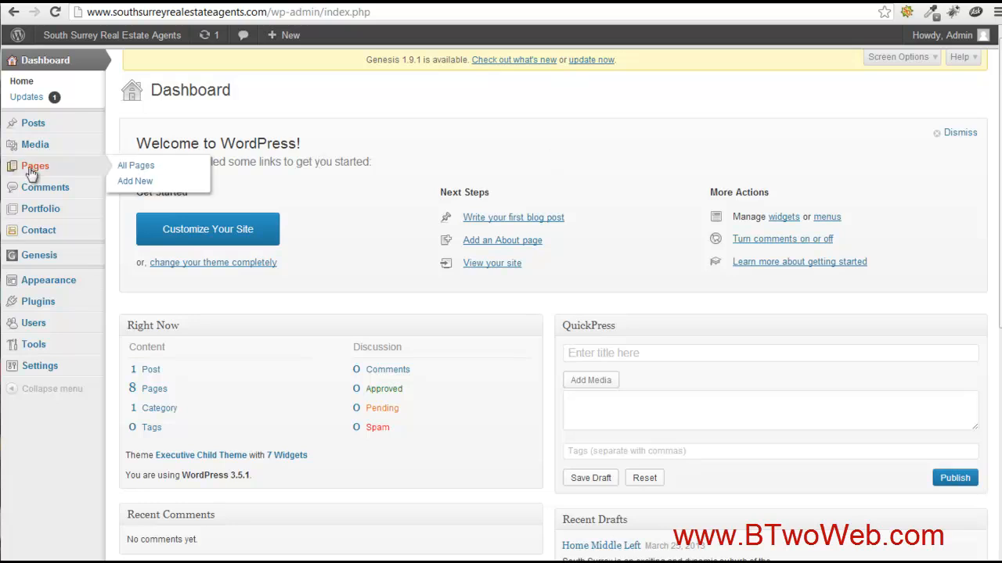
click(131, 181)
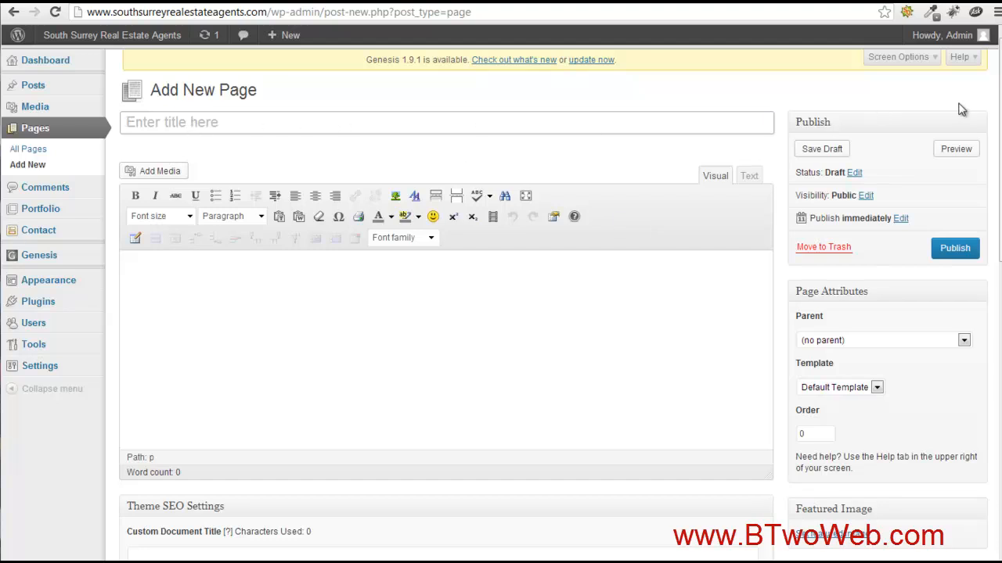
scroll(999, 117, down, 2)
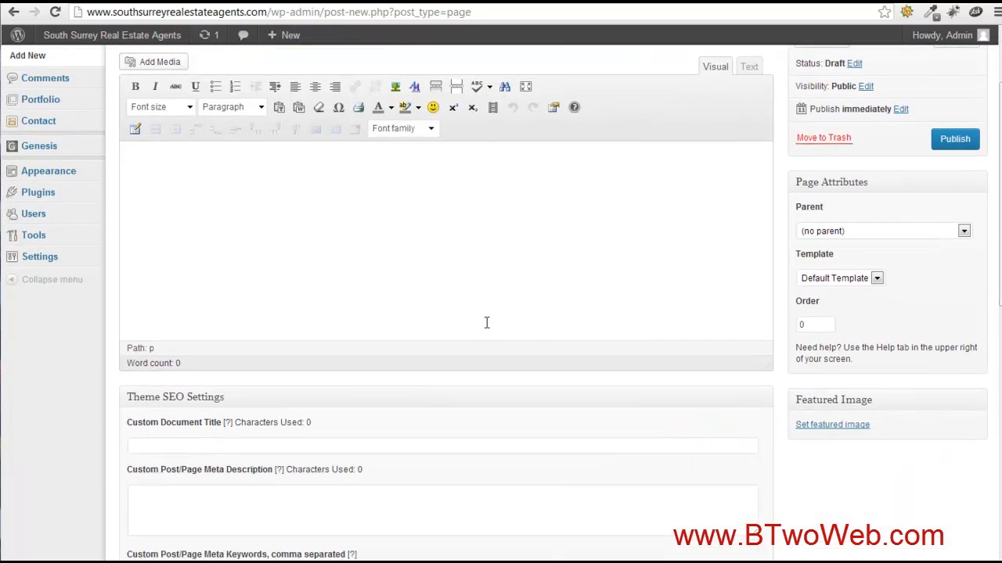
scroll(394, 377, up, 1)
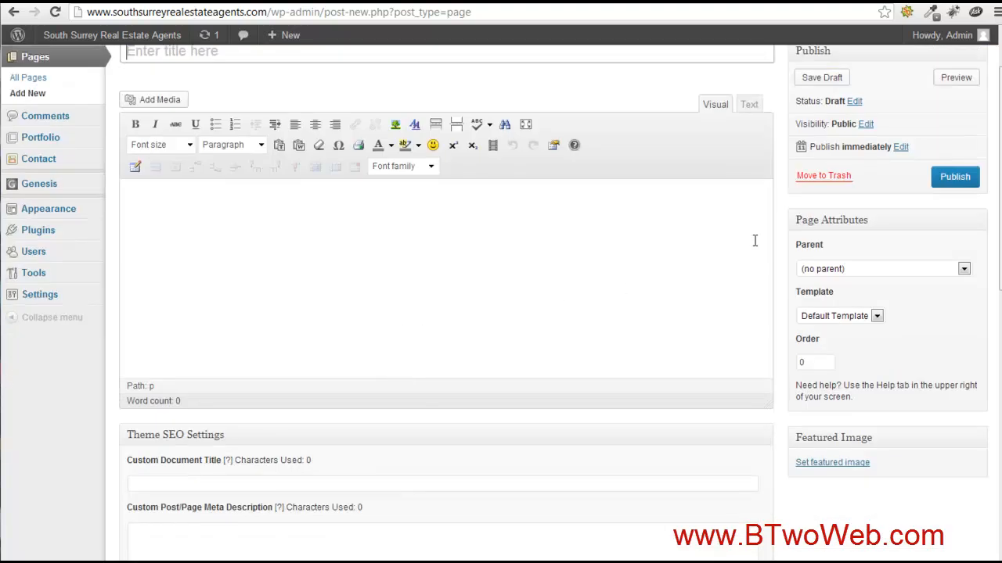
scroll(998, 239, up, 1)
scroll(998, 239, up, 1)
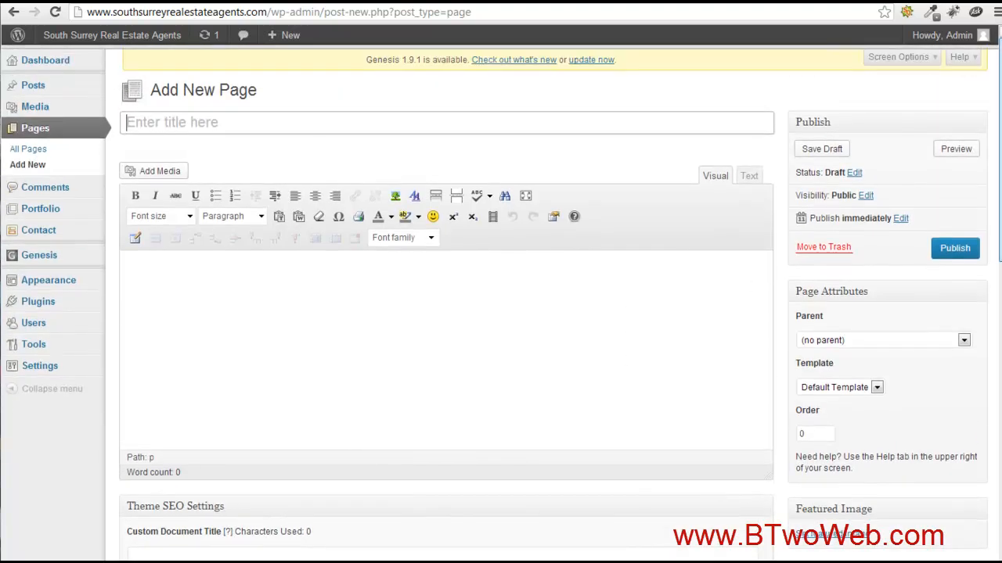
Examine the new page's Theme SEO Settings, especially the custom document title and meta description fields
scroll(999, 239, down, 4)
scroll(999, 239, down, 1)
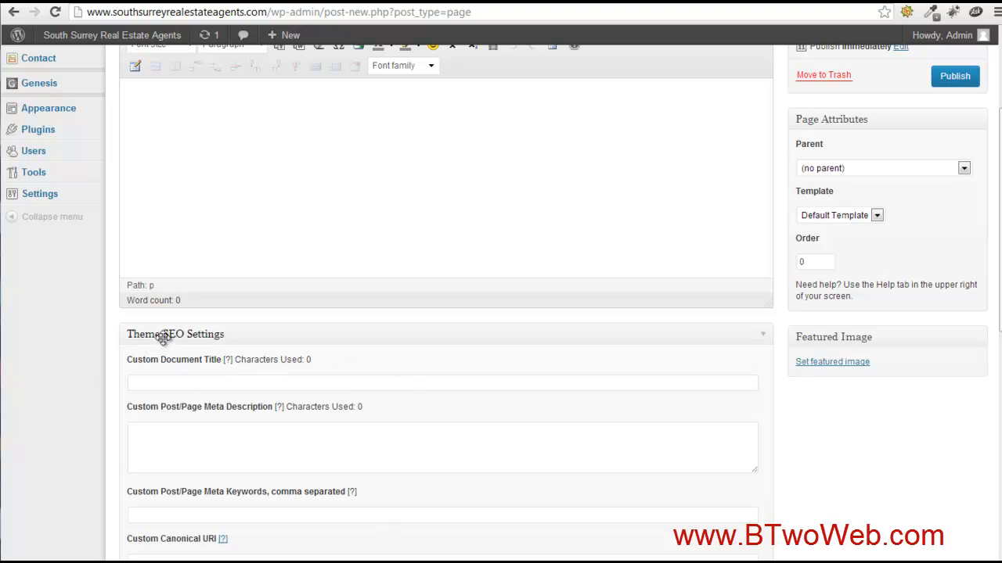
click(188, 386)
click(185, 452)
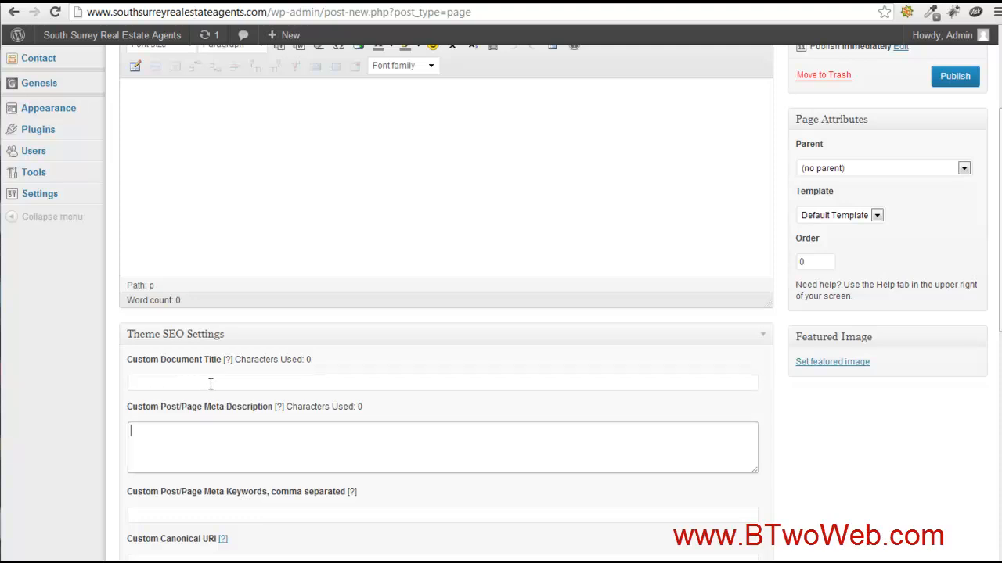
click(188, 381)
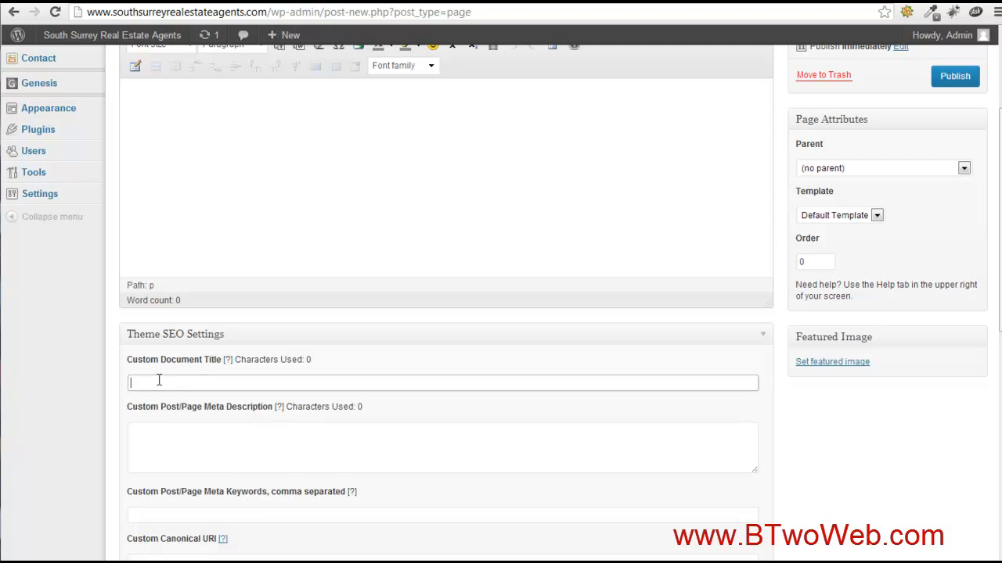
click(780, 410)
scroll(782, 413, up, 1)
scroll(771, 383, up, 2)
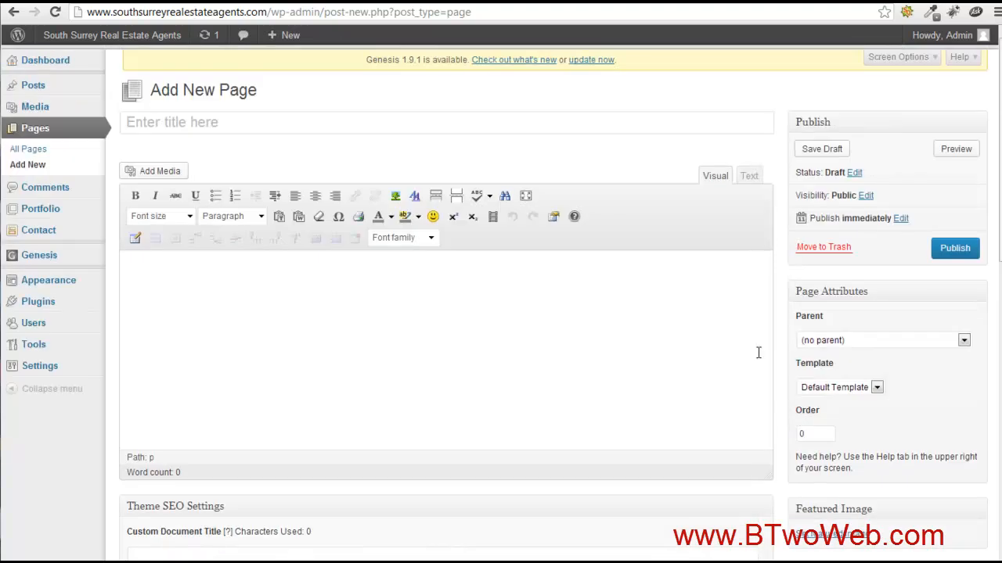
scroll(317, 481, down, 1)
click(311, 479)
click(270, 54)
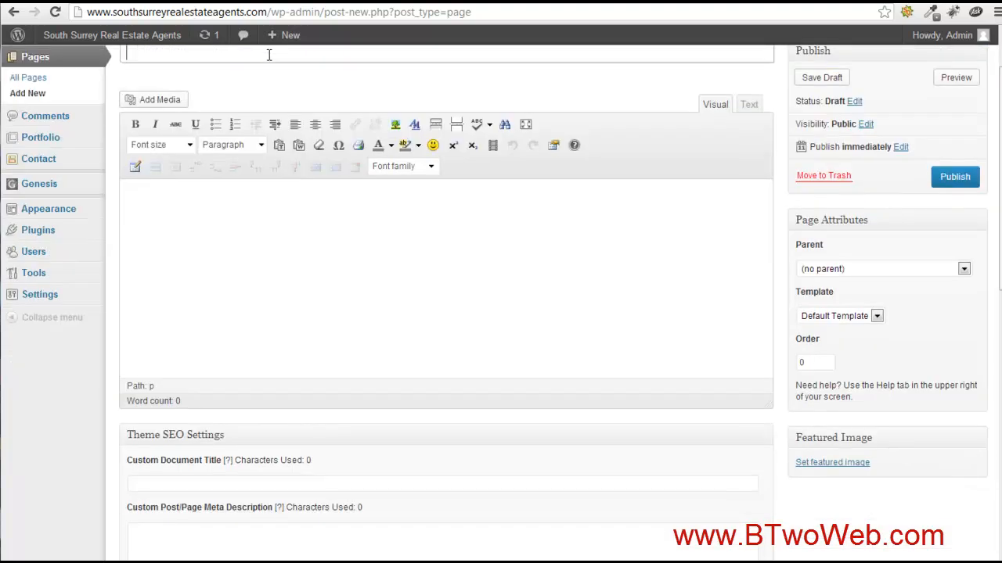
scroll(413, 398, down, 1)
click(196, 476)
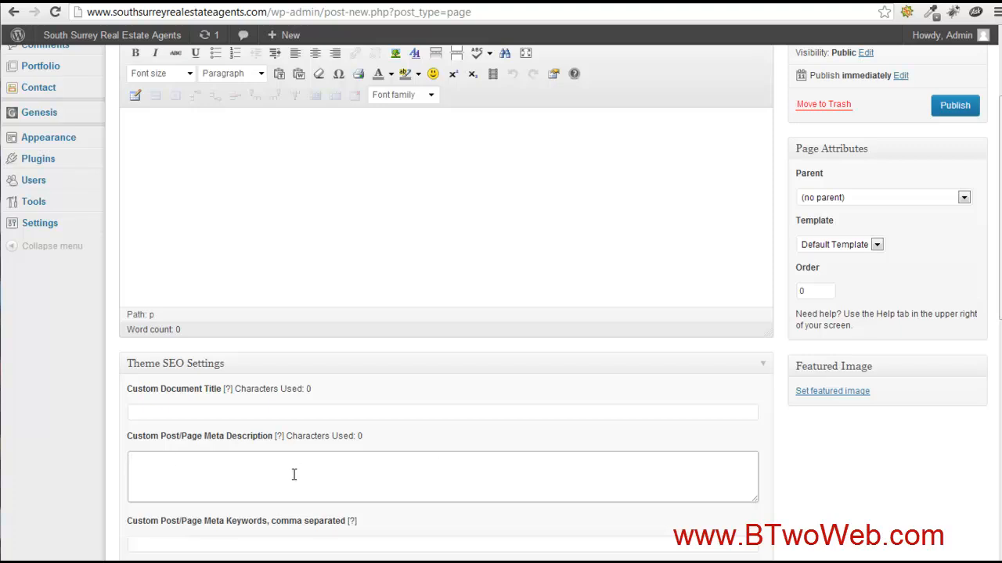
Examine the meta keywords, canonical URI and redirect URI fields and the Robots Meta Settings, including the noindex option
scroll(317, 466, down, 1)
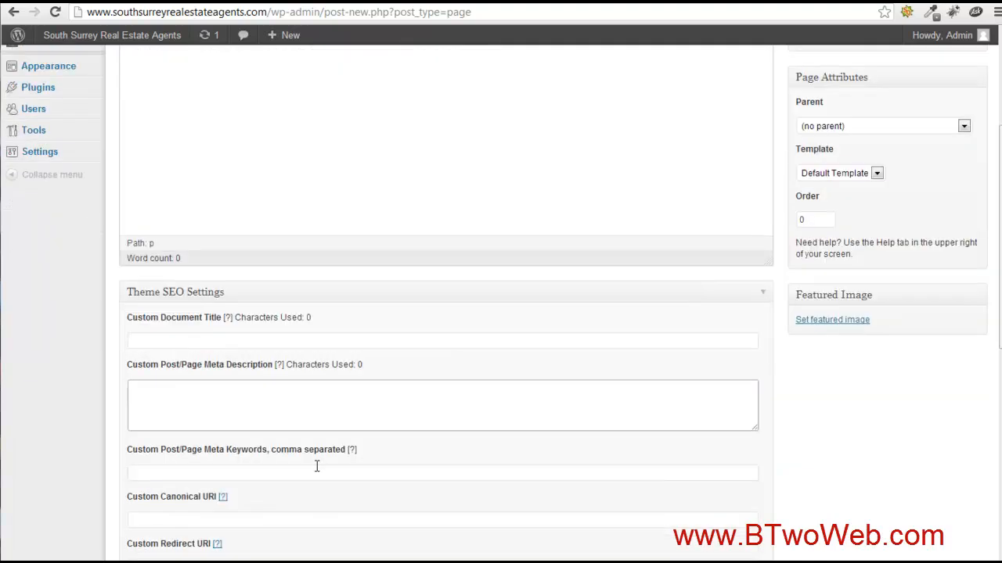
scroll(352, 465, down, 1)
scroll(369, 409, down, 1)
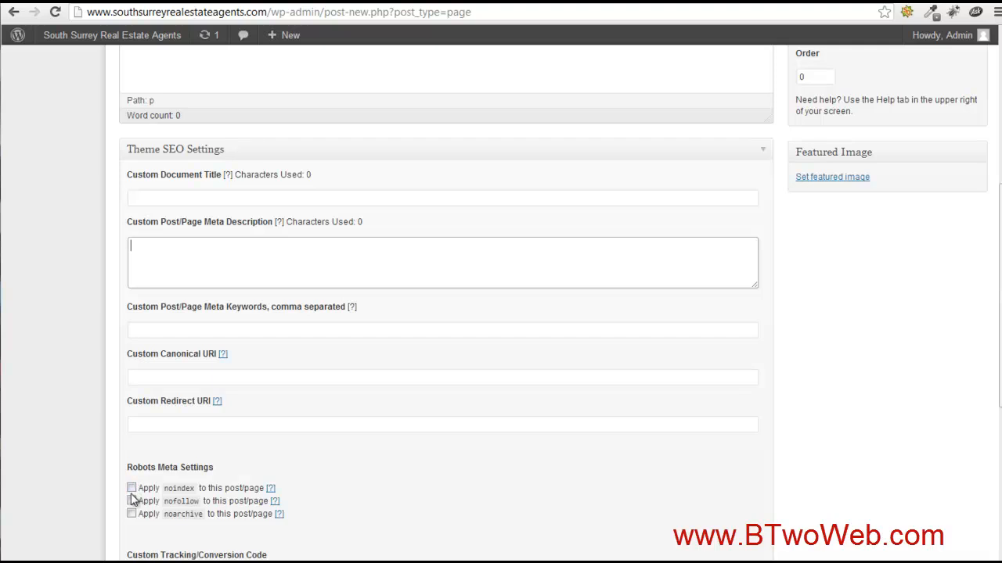
click(131, 488)
scroll(419, 433, up, 3)
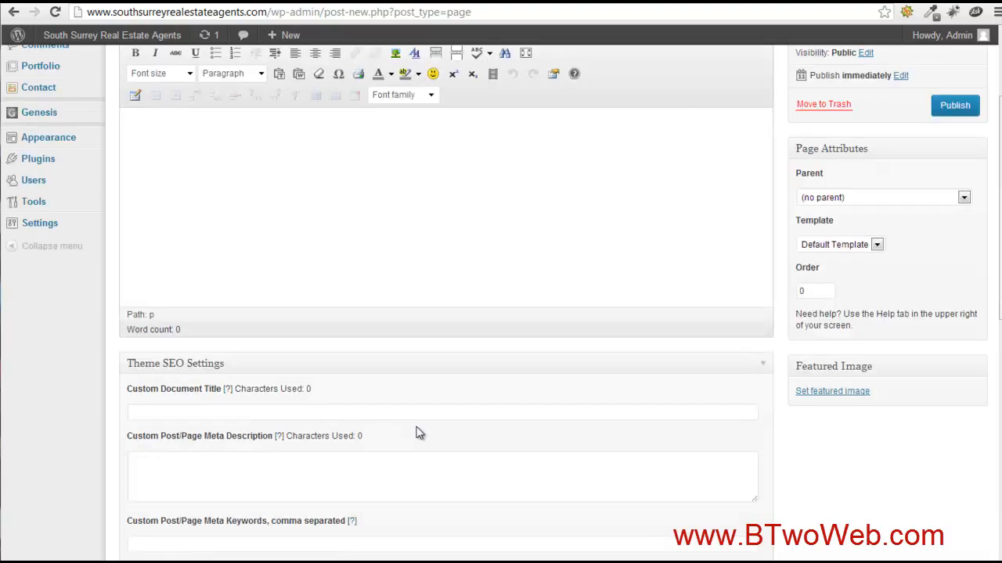
scroll(419, 433, up, 2)
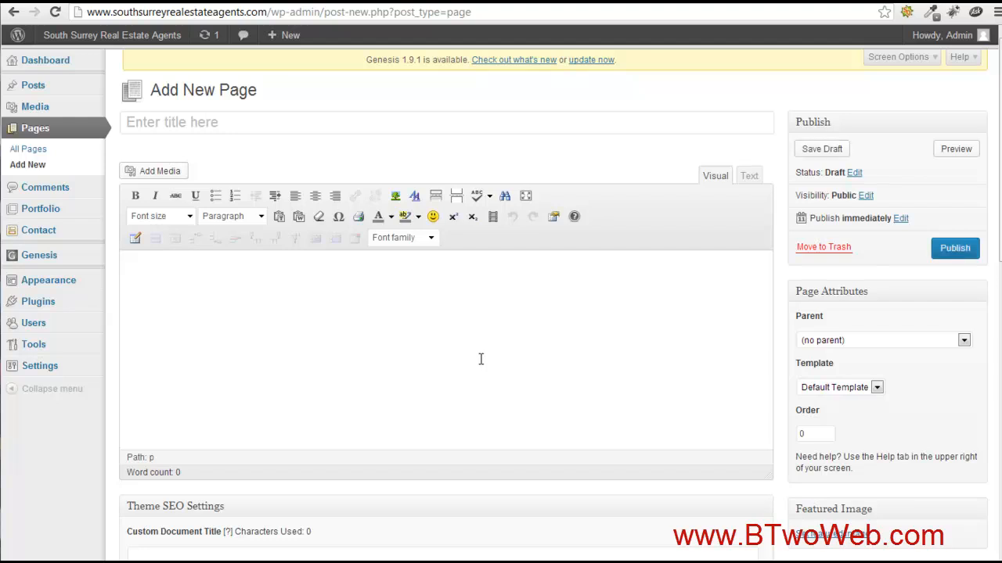
scroll(479, 358, down, 2)
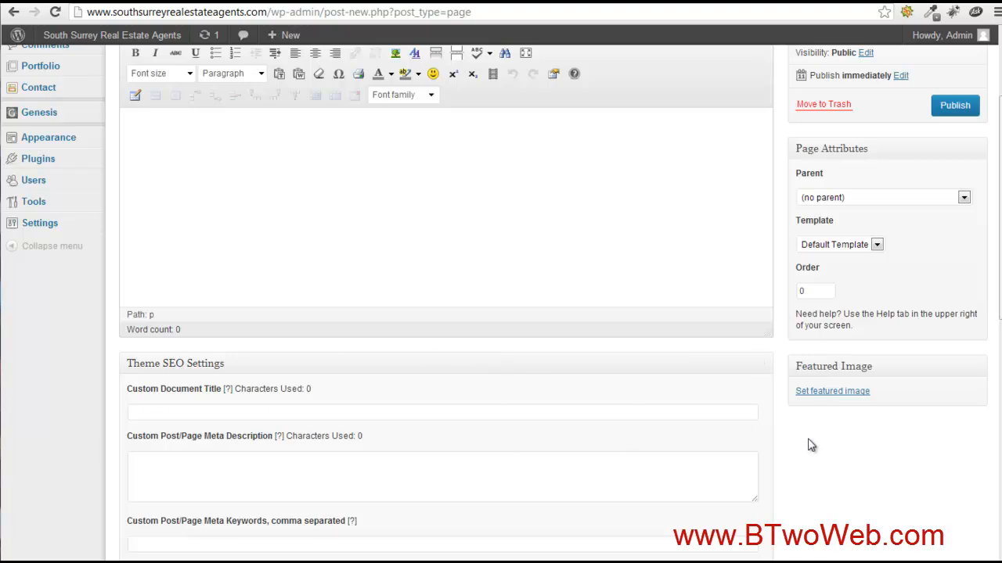
scroll(811, 443, down, 1)
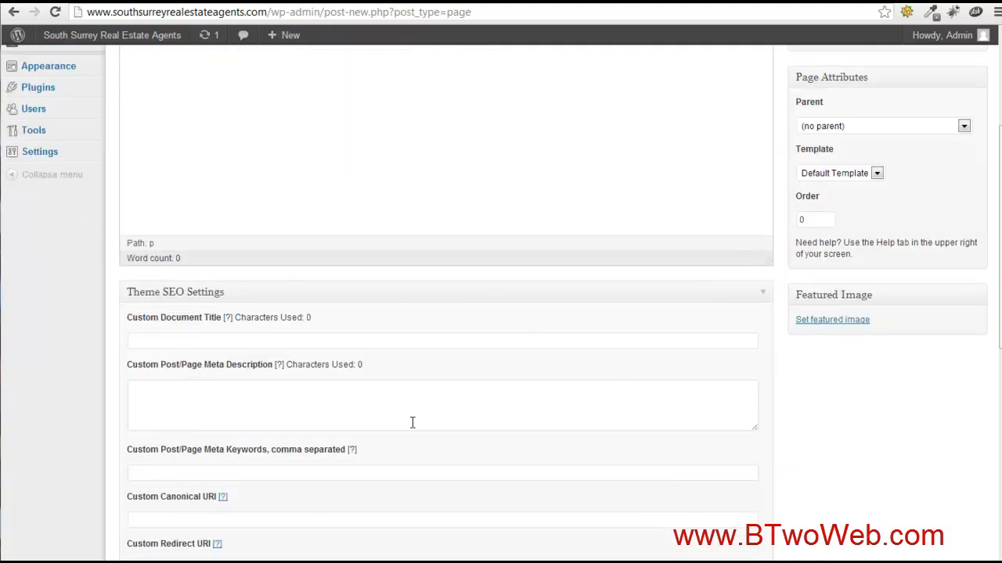
scroll(413, 423, up, 3)
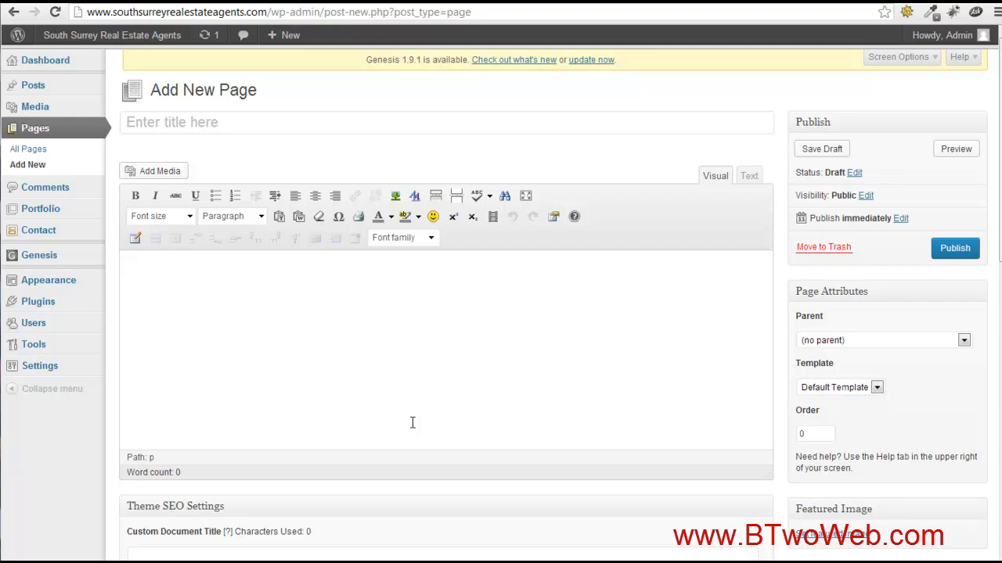
scroll(412, 423, down, 2)
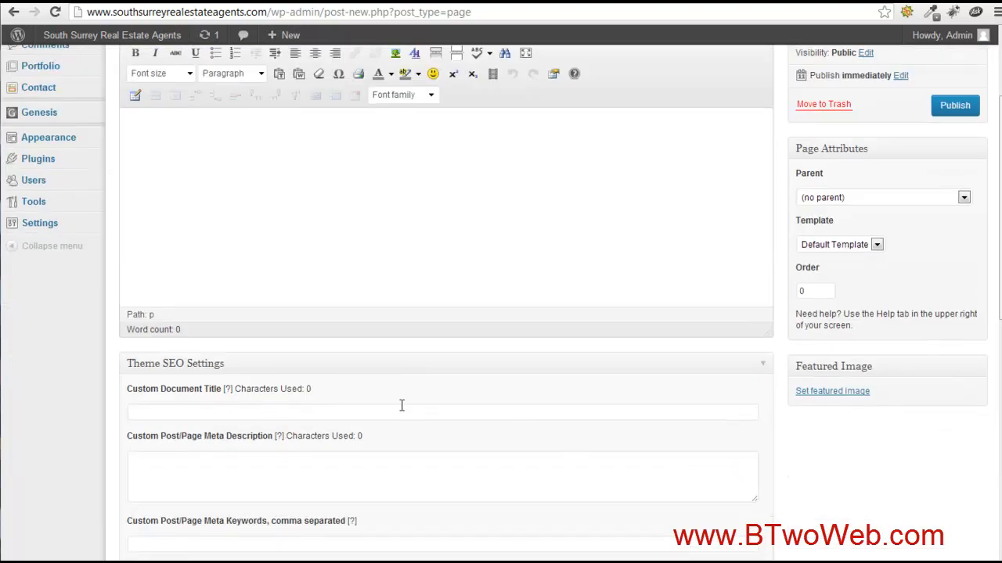
scroll(401, 405, up, 2)
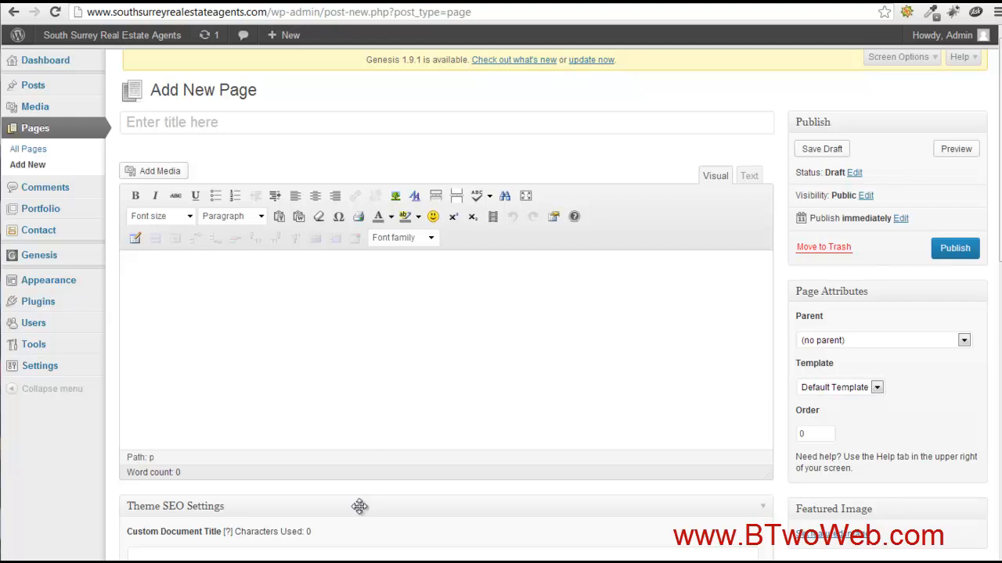
Copy the headline "BC Real Estate Agents Work To Sell And Buy Homes For Clients" from the Notepad article into the page title
key(alt+Tab)
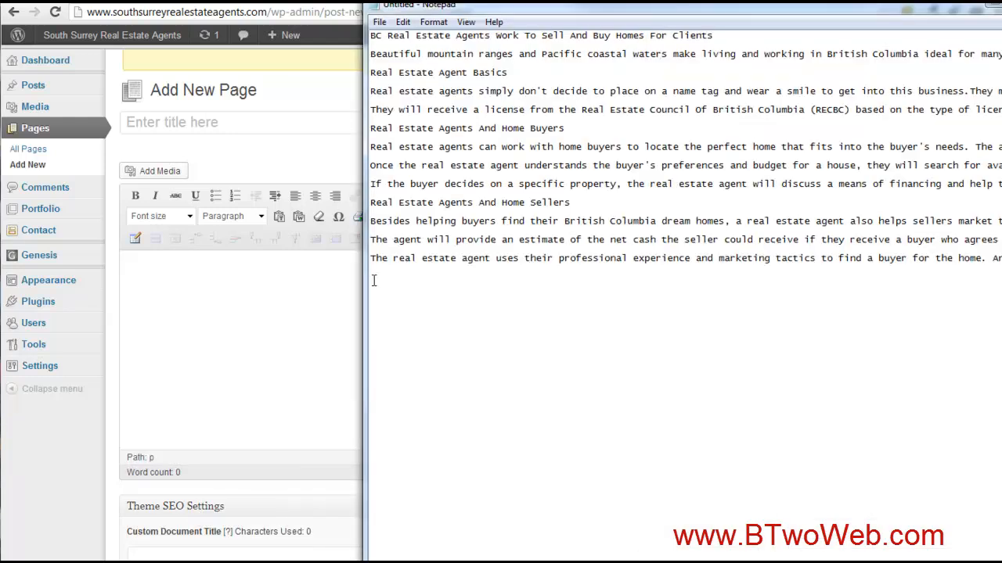
drag(731, 38, 362, 35)
click(719, 193)
drag(716, 35, 373, 33)
key(ctrl+c)
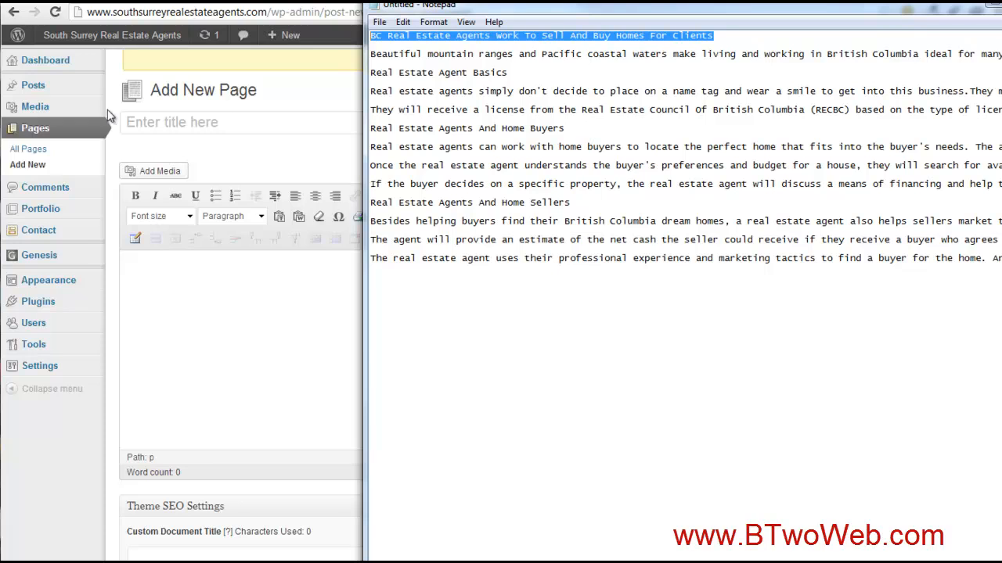
click(202, 123)
key(ctrl+v)
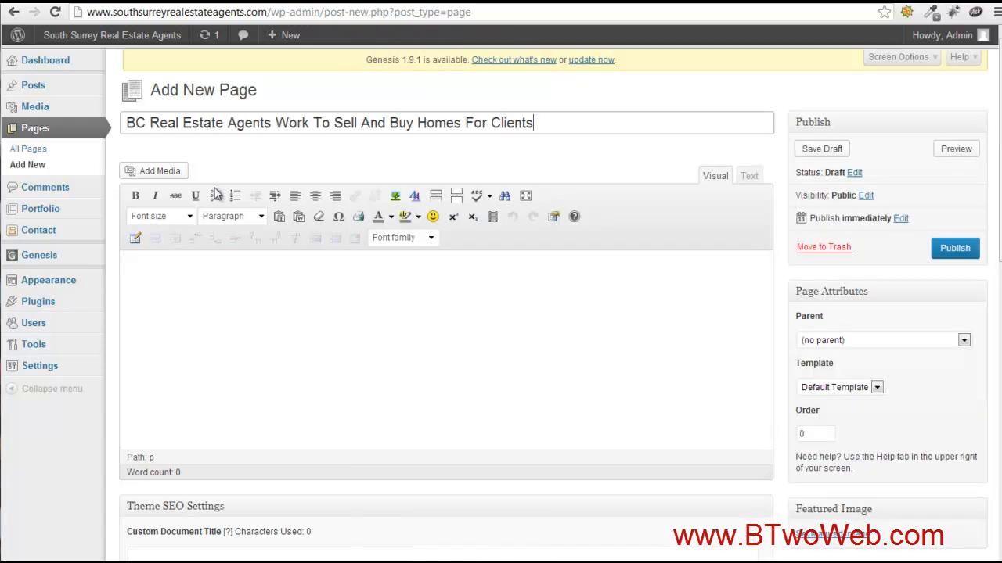
Copy the rest of the Notepad article, from "Beautiful mountain ranges" to its end, into the page's body
click(216, 513)
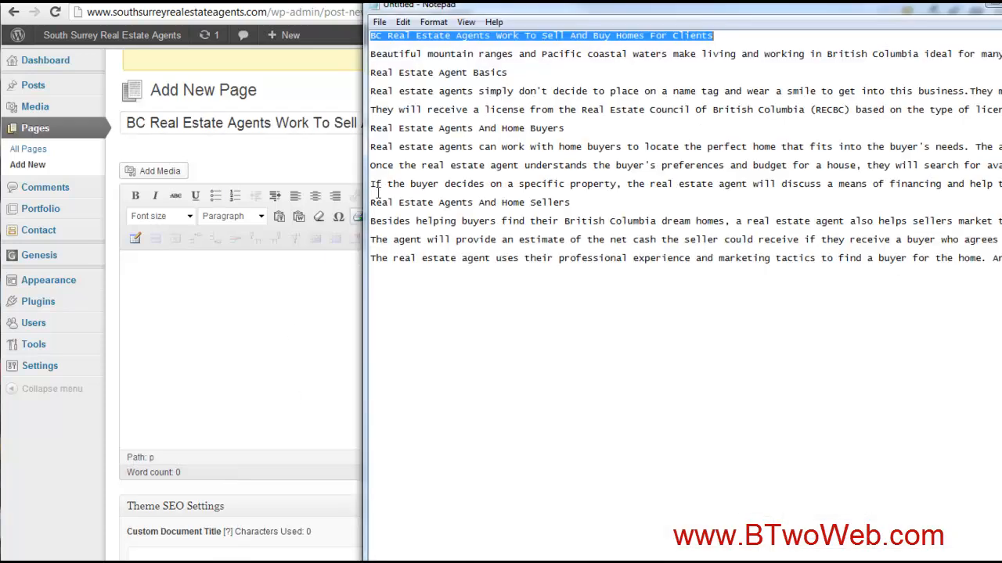
drag(370, 54, 393, 339)
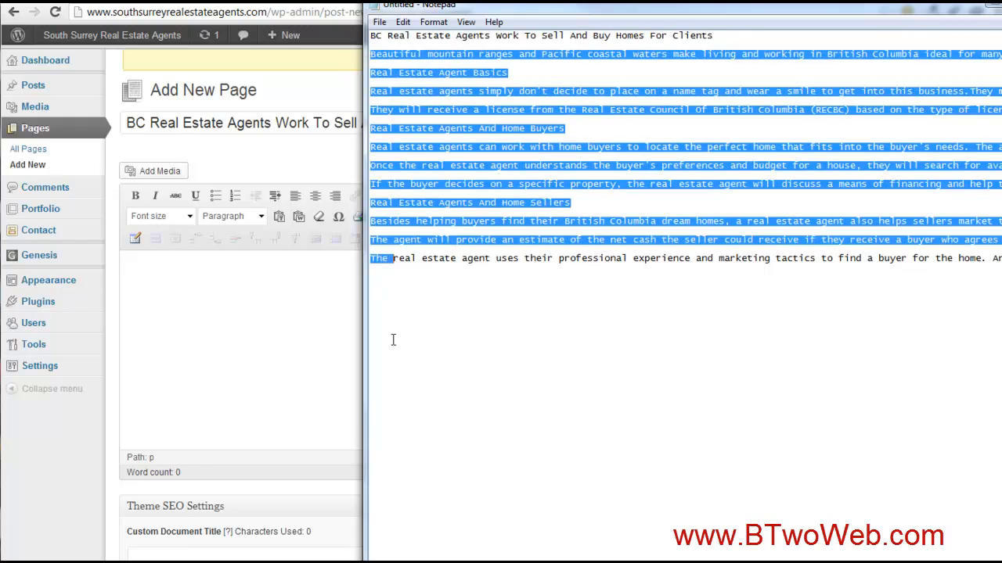
click(431, 259)
key(End)
key(Return)
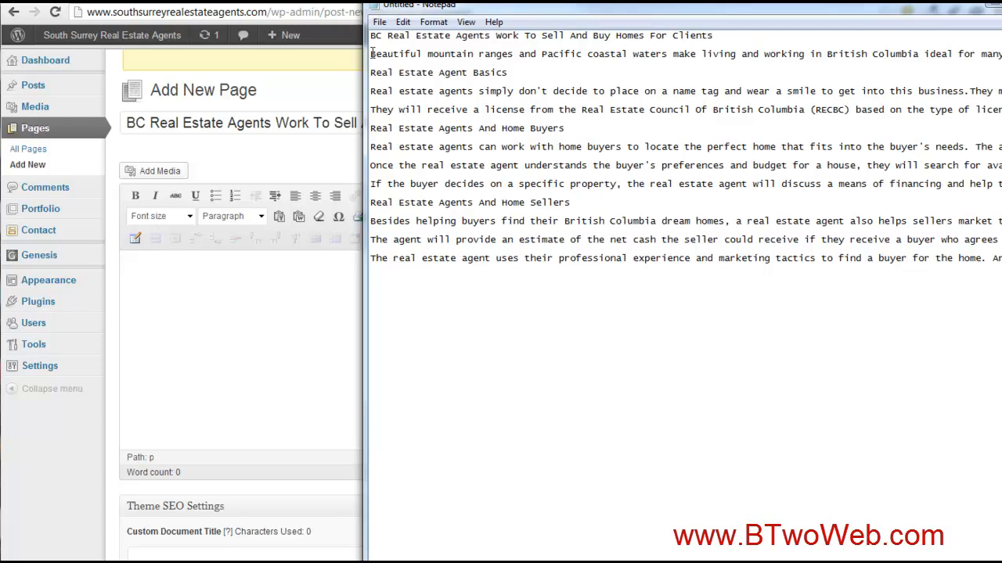
drag(371, 54, 404, 287)
click(229, 335)
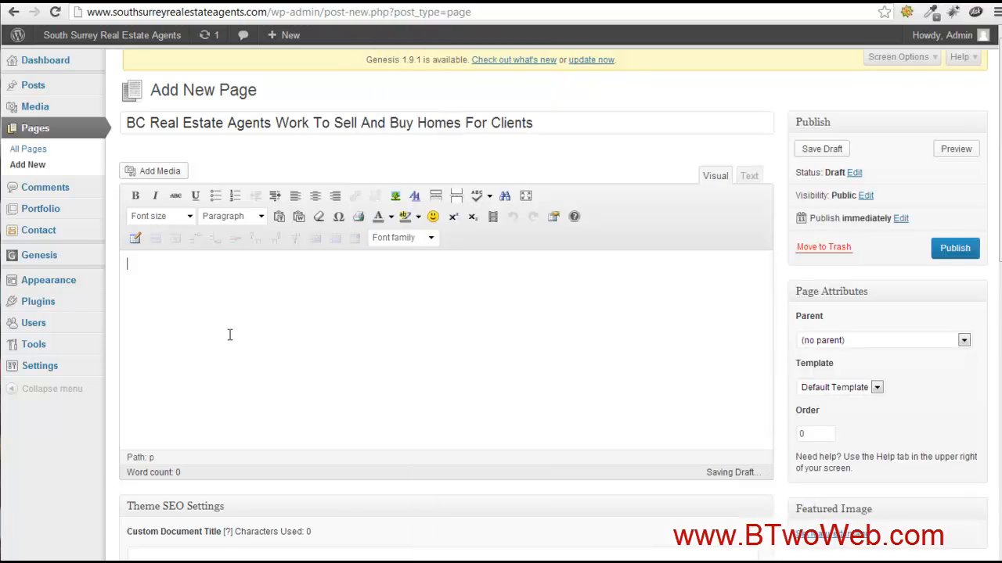
key(ctrl+v)
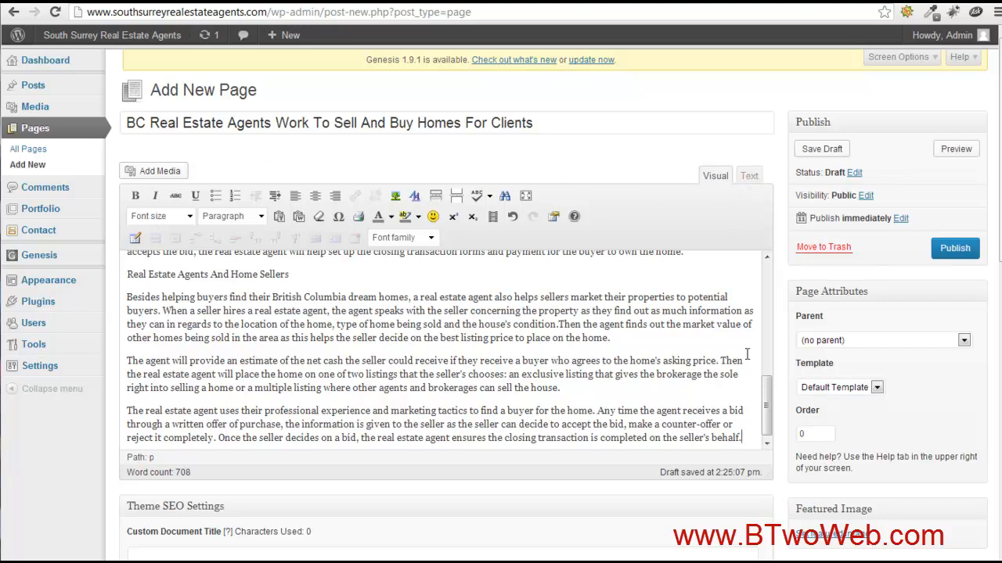
Try bolding the "Real Estate Agent Basics" line in the page body and check the body's HTML text view
scroll(766, 403, up, 15)
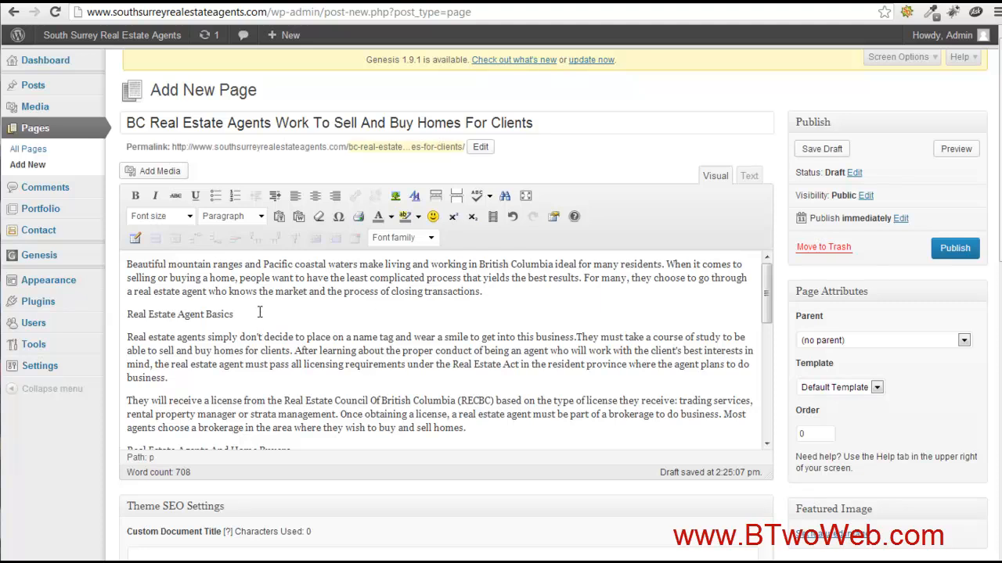
drag(232, 314, 100, 313)
click(135, 195)
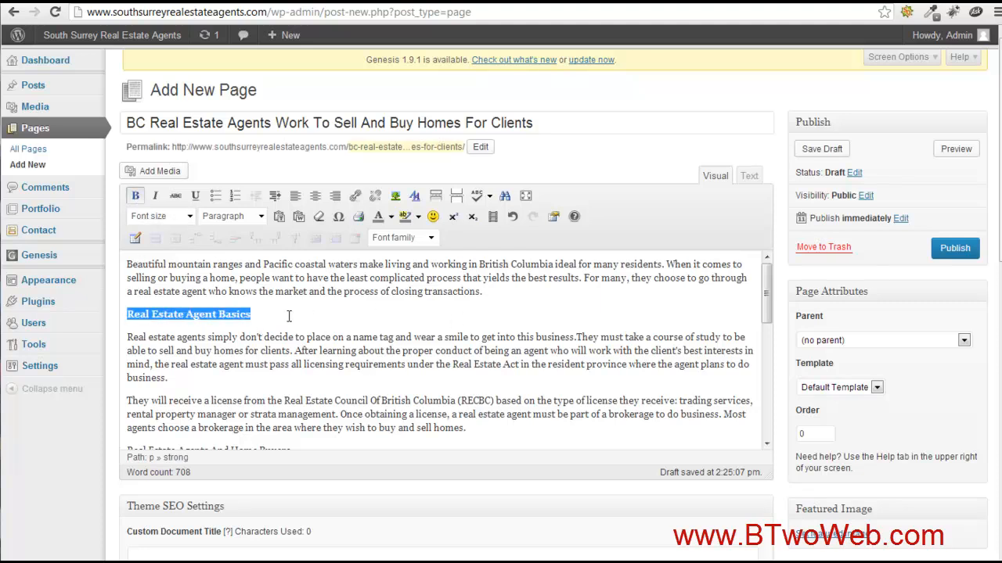
click(749, 177)
click(465, 272)
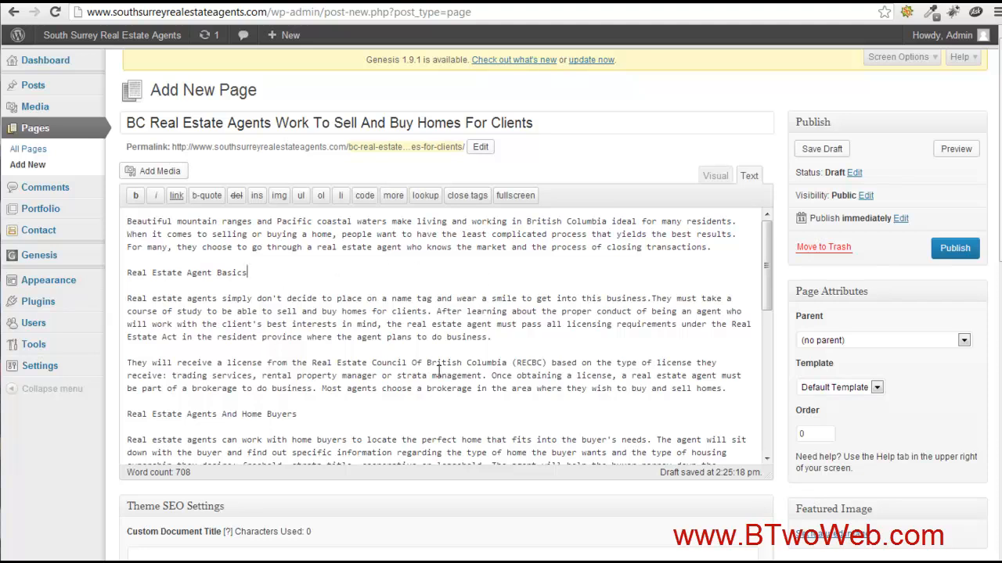
click(713, 176)
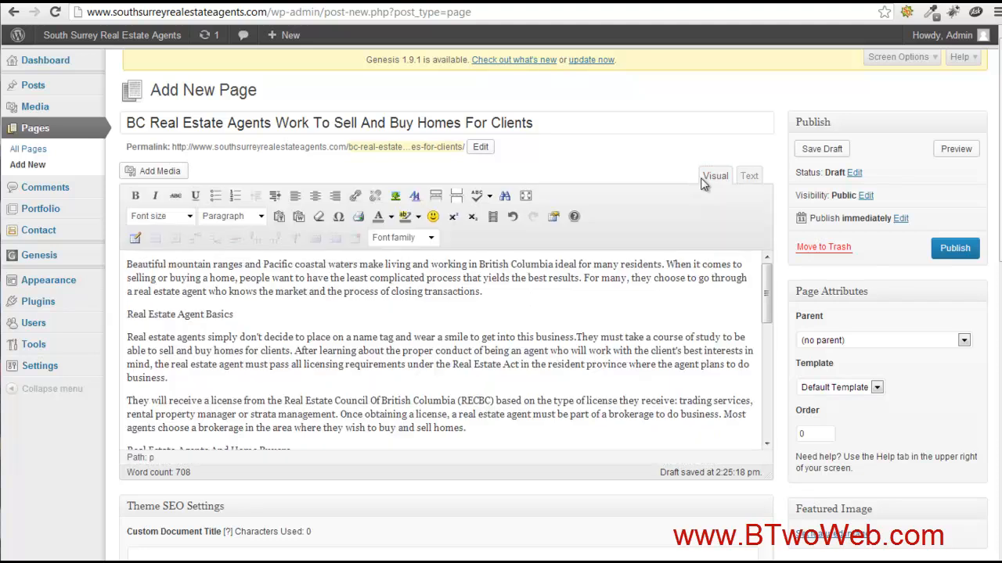
Format the "Real Estate Agent Basics" line in the page body as Heading 3
drag(259, 314, 126, 314)
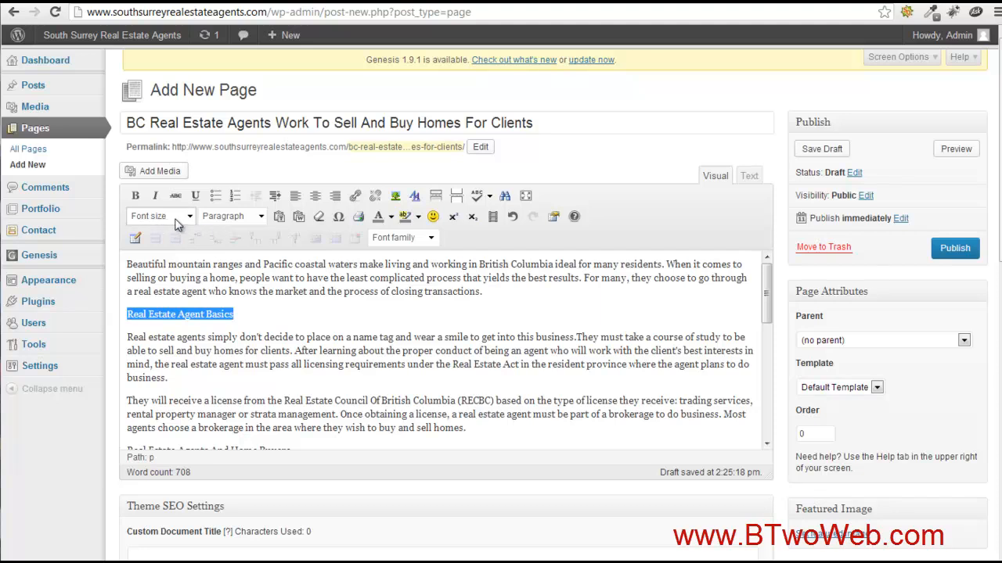
click(261, 221)
scroll(249, 281, down, 2)
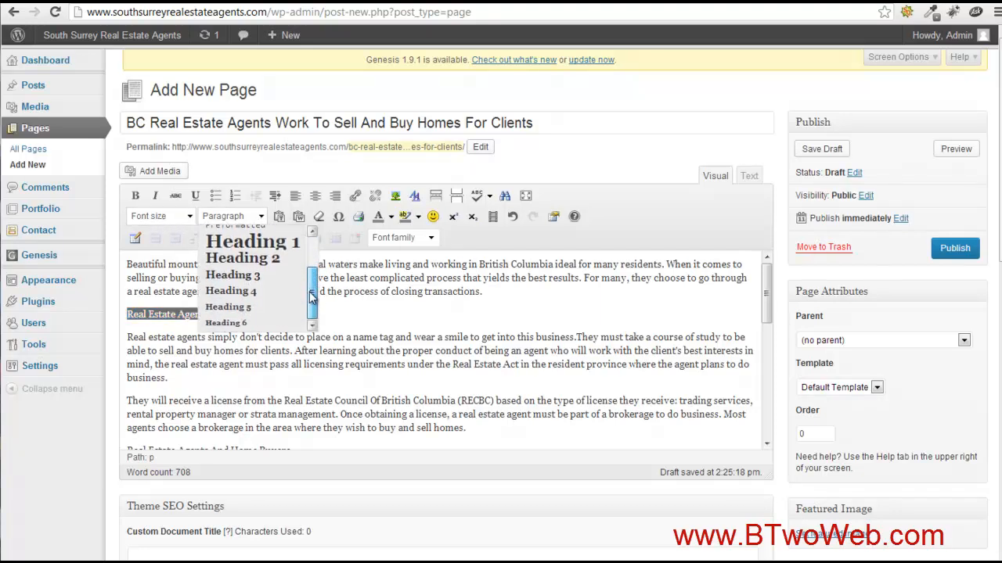
click(248, 278)
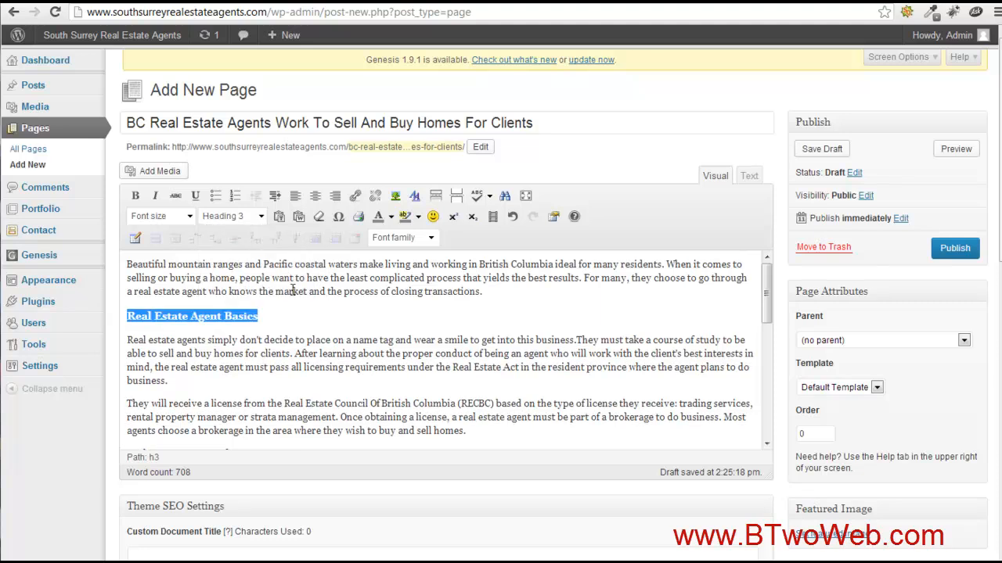
Format the "Real Estate Agents And Home Buyers" line in the page body as Heading 3
scroll(407, 314, down, 1)
drag(333, 381, 120, 383)
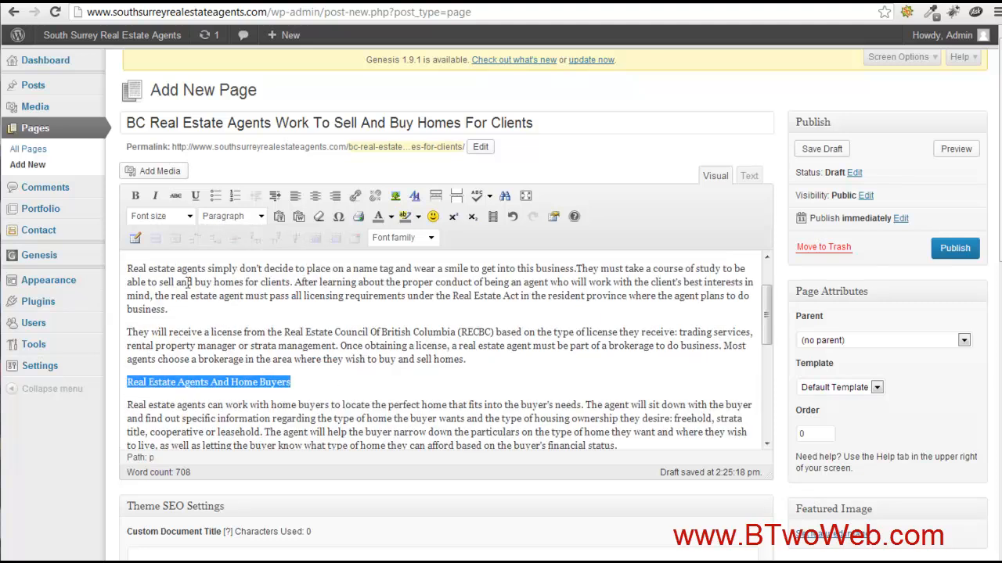
click(252, 216)
click(239, 280)
Format the "Real Estate Agents And Home Sellers" line in the page body as Heading 3
scroll(400, 322, down, 2)
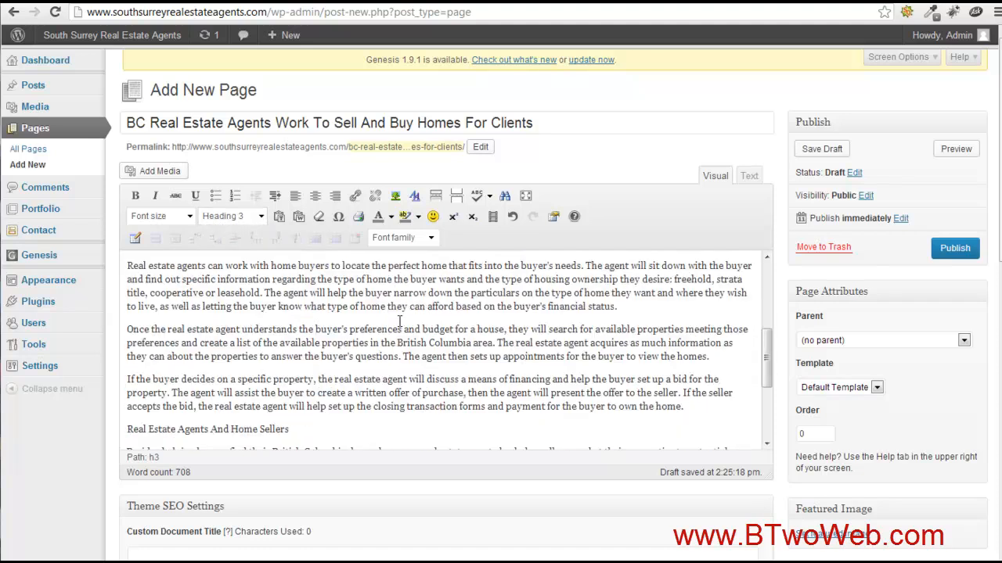
drag(291, 429, 119, 429)
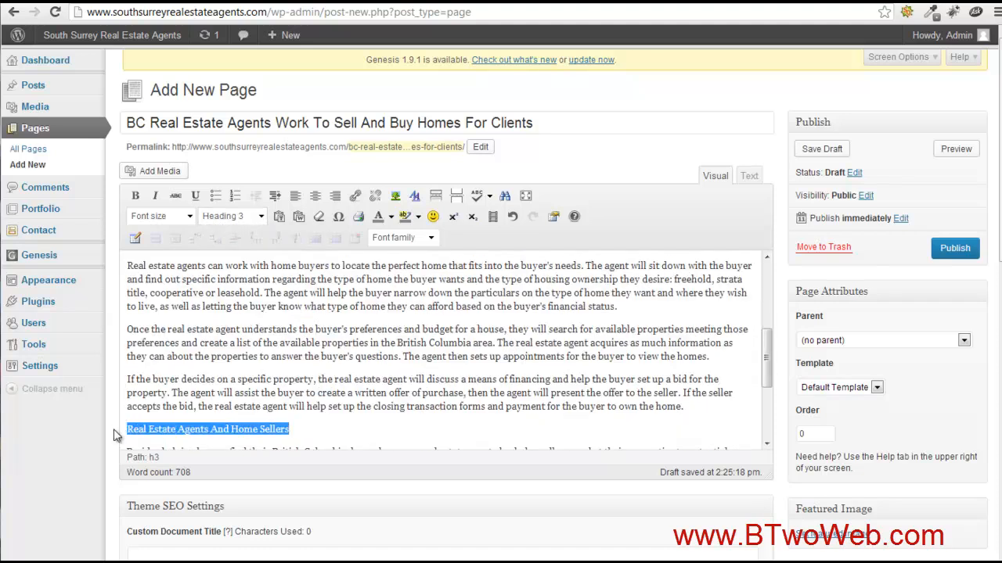
click(235, 216)
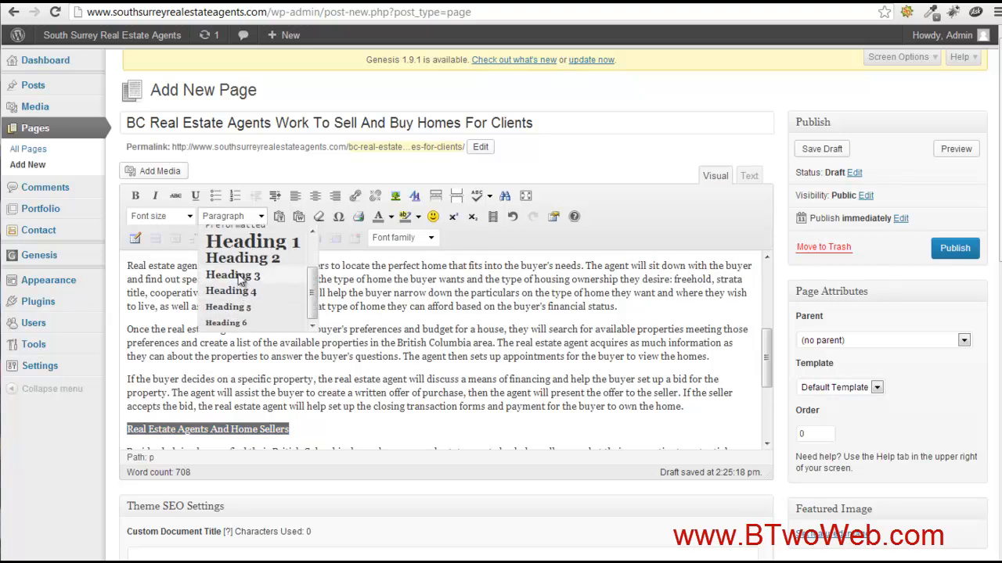
click(239, 280)
scroll(370, 314, up, 1)
scroll(384, 320, down, 4)
scroll(404, 329, up, 5)
scroll(404, 329, up, 5)
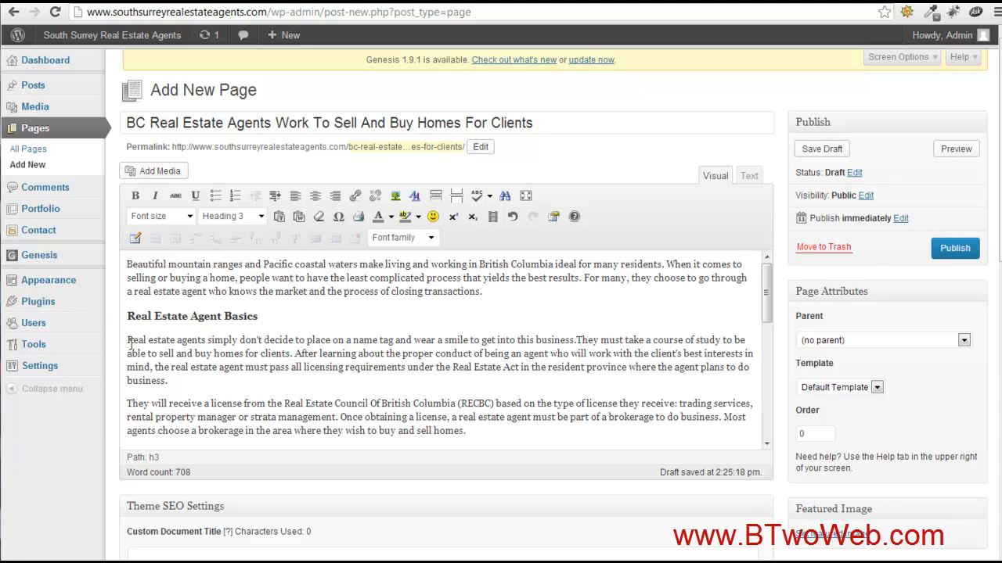
drag(127, 342, 205, 341)
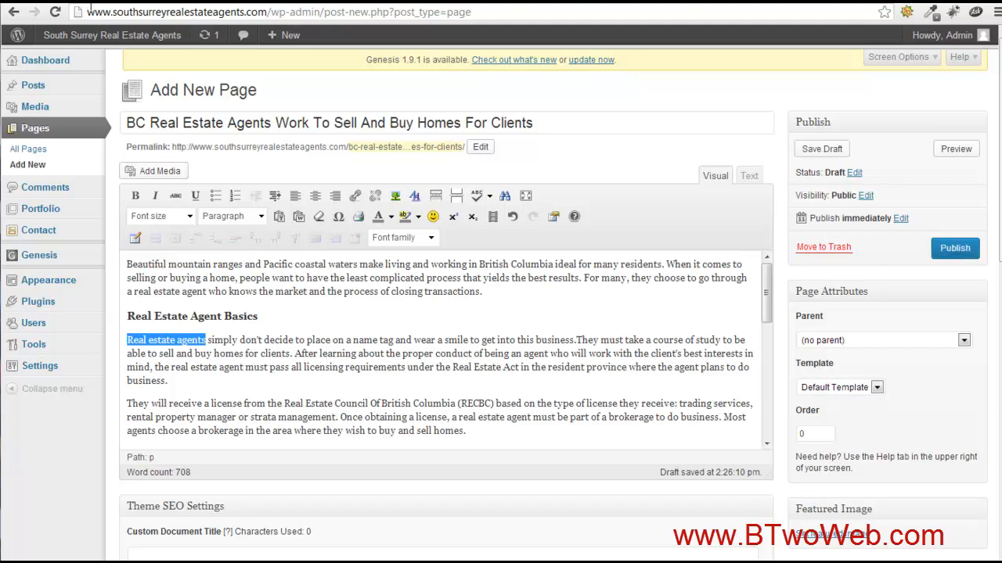
drag(88, 12, 265, 14)
key(ctrl+c)
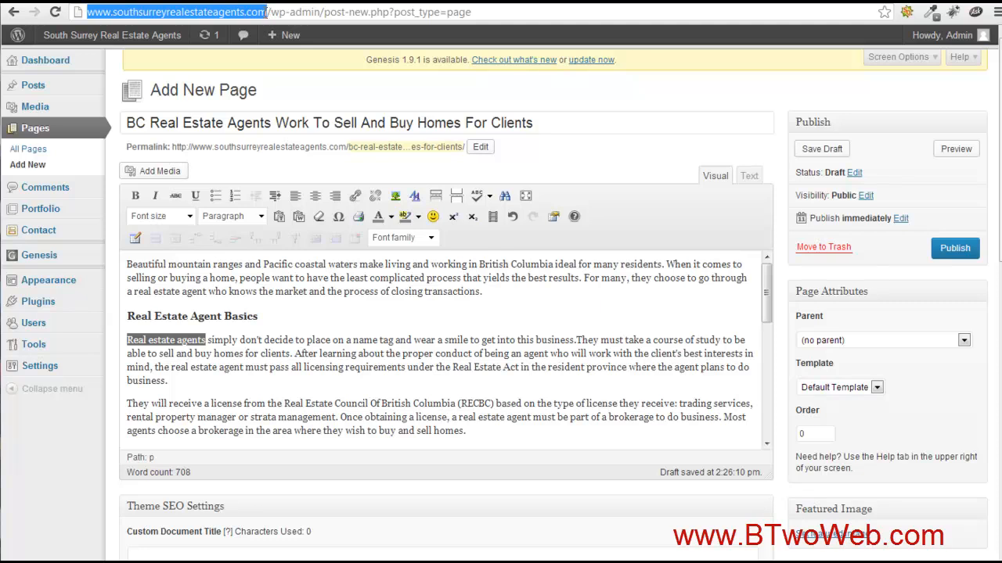
click(248, 348)
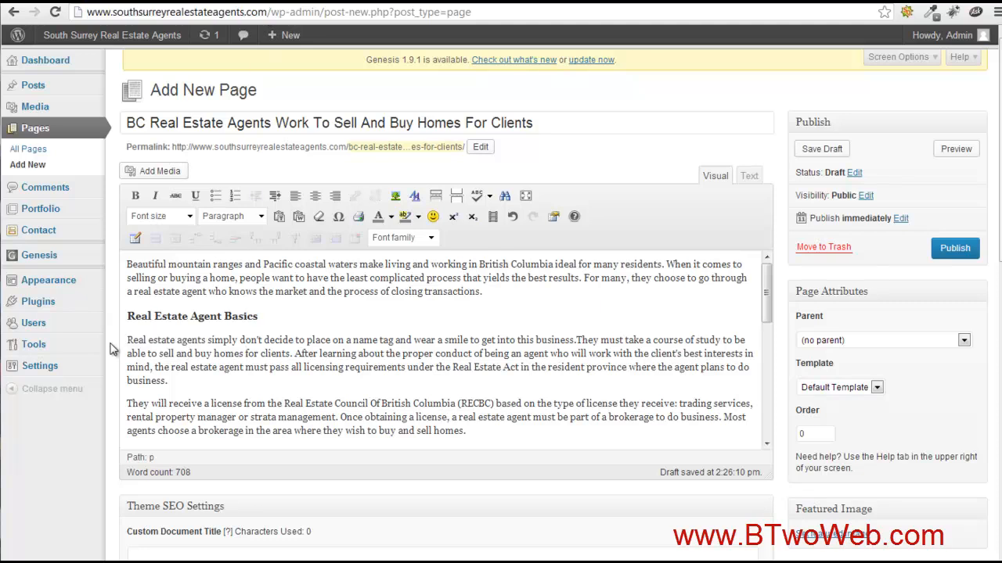
drag(127, 341, 206, 340)
click(355, 196)
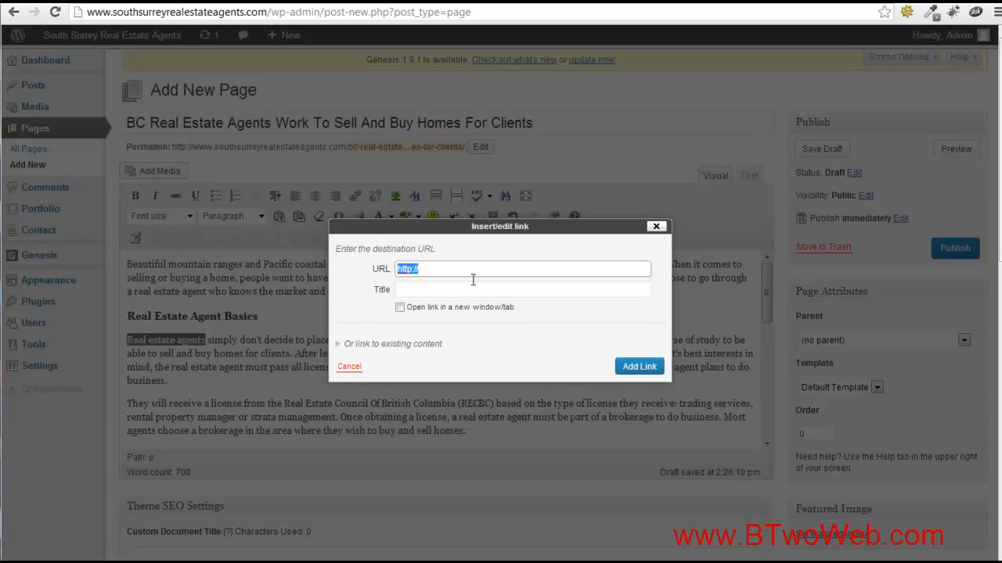
key(ctrl+v)
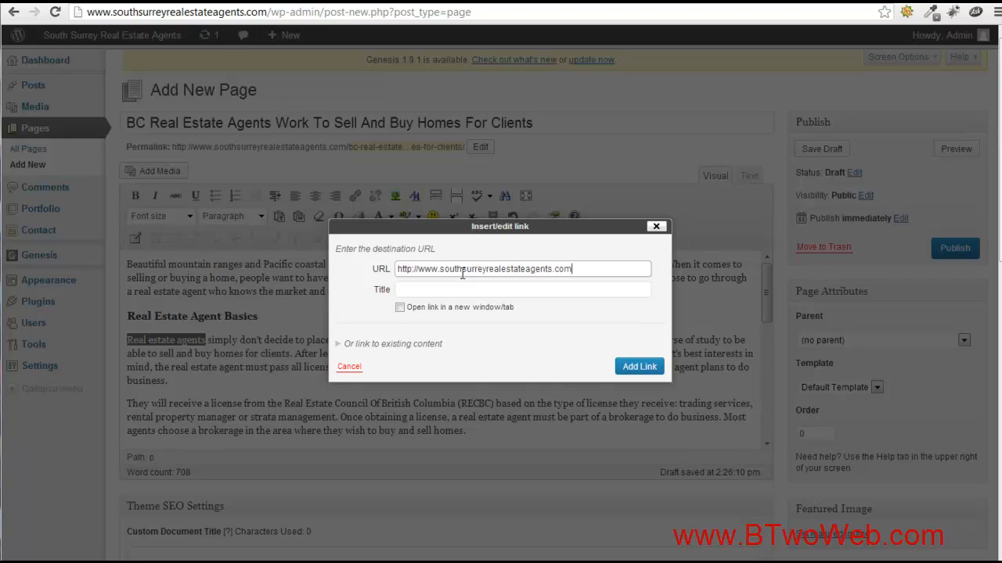
click(400, 308)
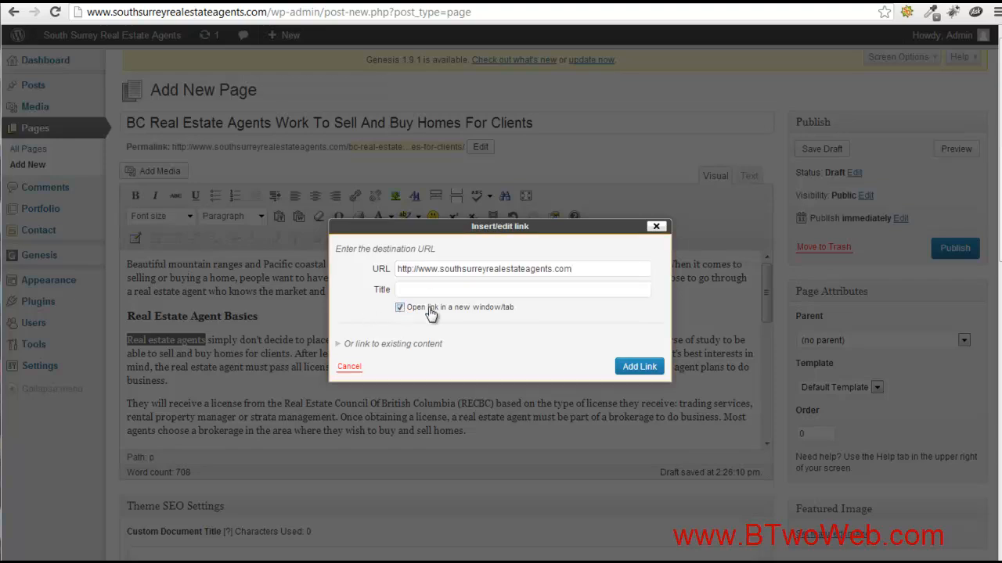
click(637, 367)
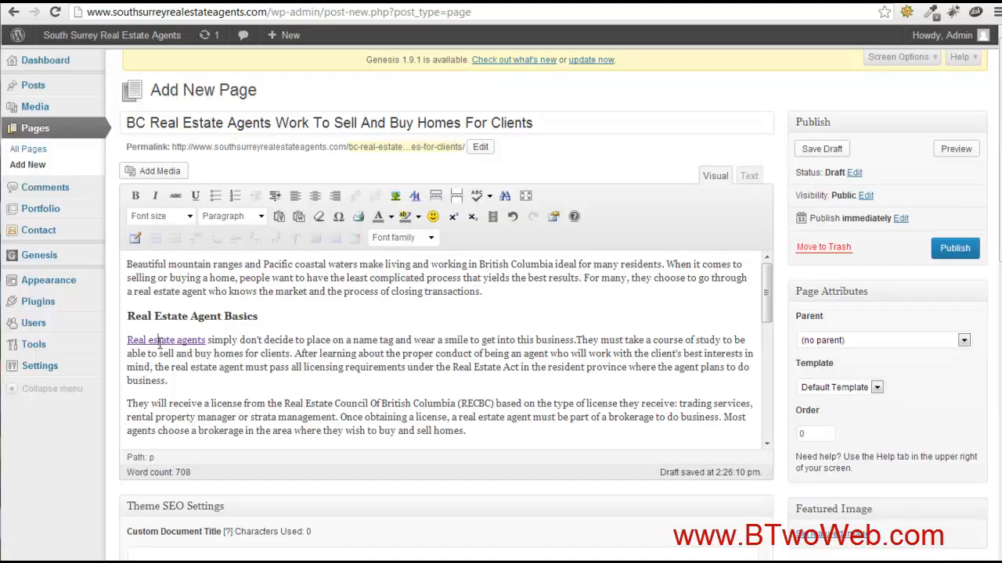
click(375, 195)
drag(128, 339, 205, 342)
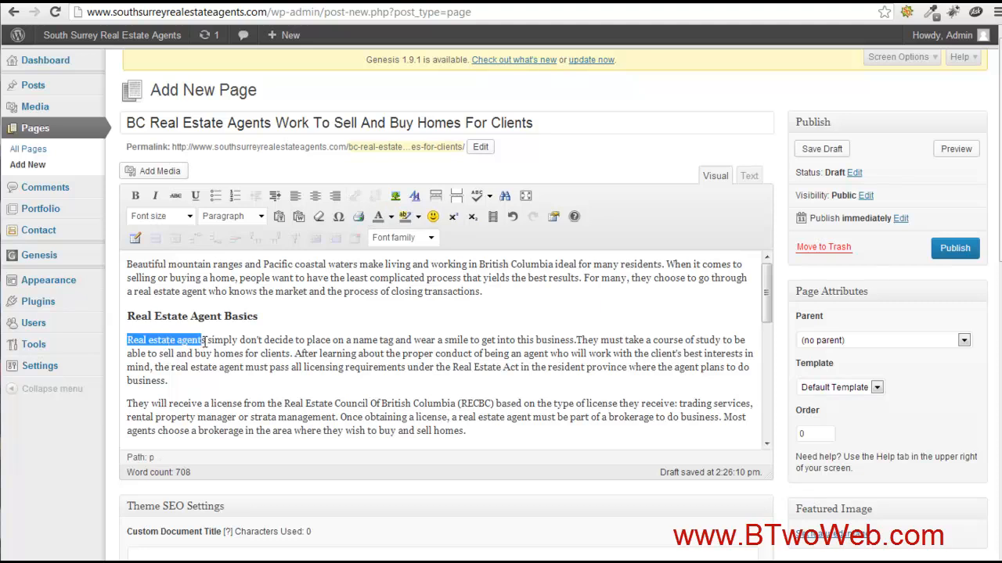
click(355, 194)
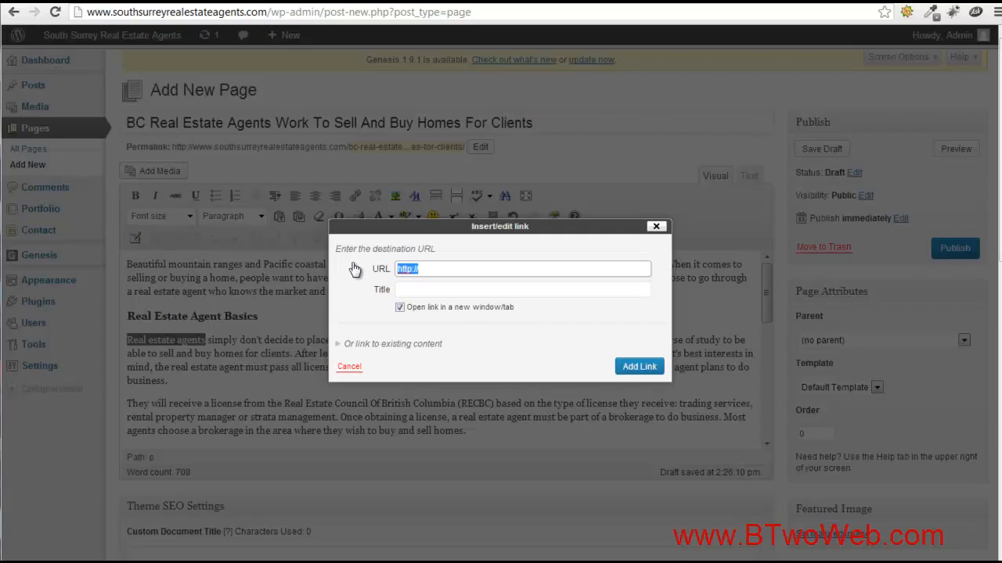
text(http://www.southsurreyrealestateagents.com/)
click(632, 368)
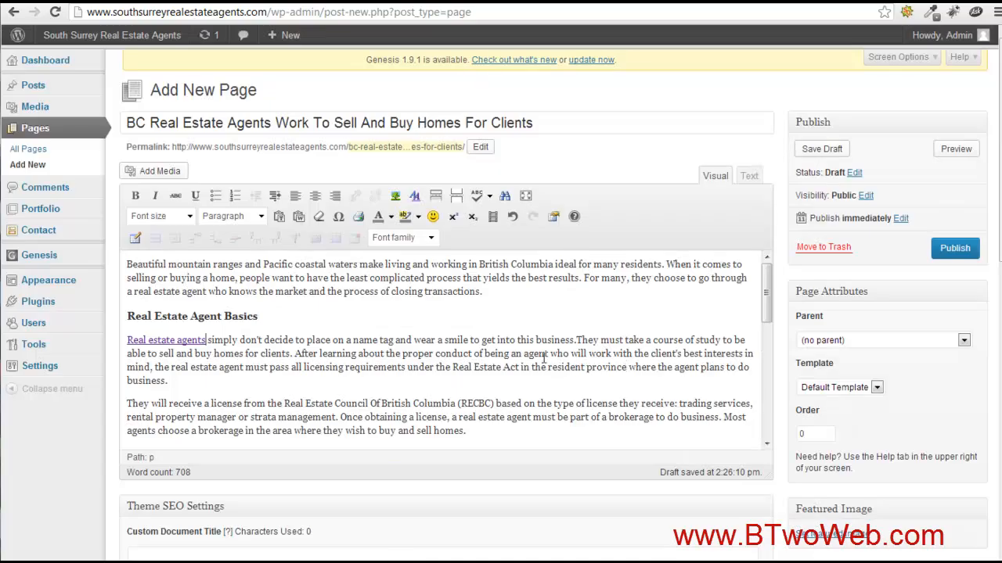
Upload the picture Depositphotos_4719052_xs from the Real Estate folder as media for the page
click(128, 264)
click(144, 402)
click(158, 174)
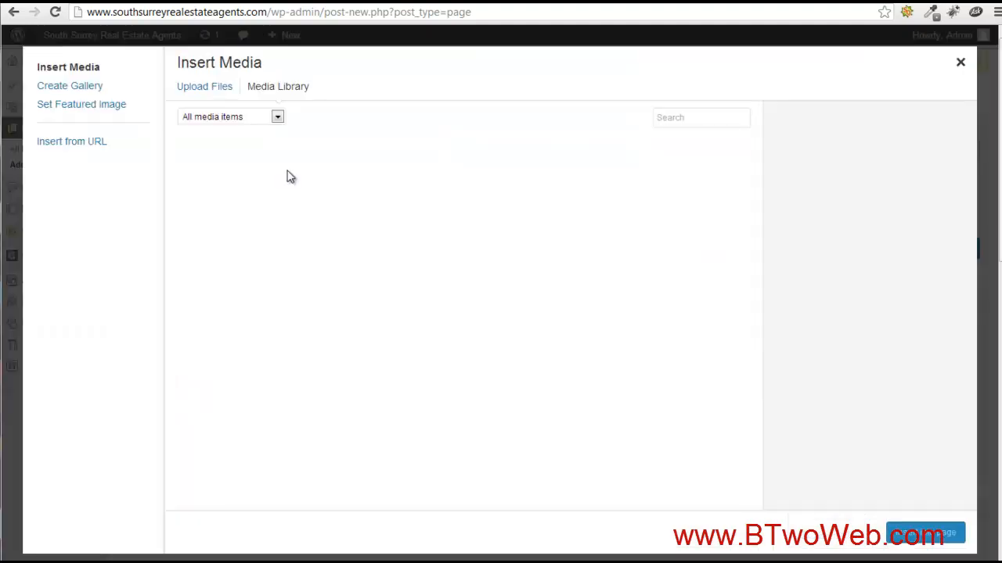
click(202, 88)
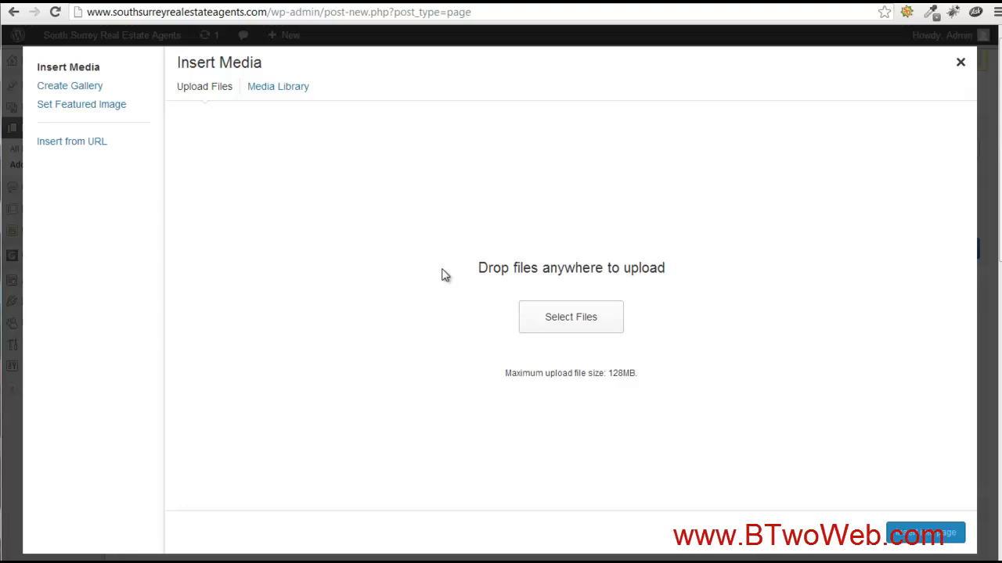
click(537, 321)
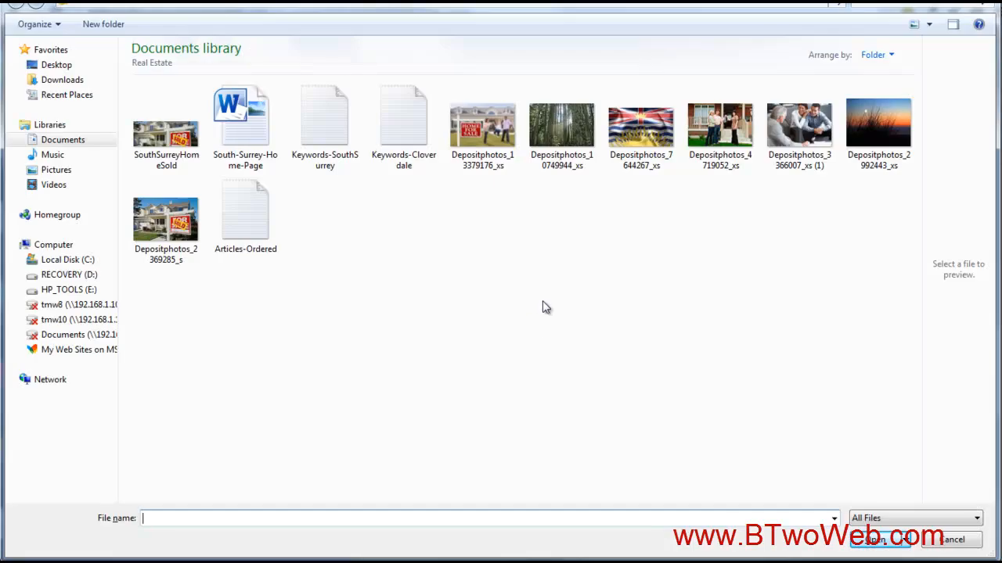
double_click(737, 122)
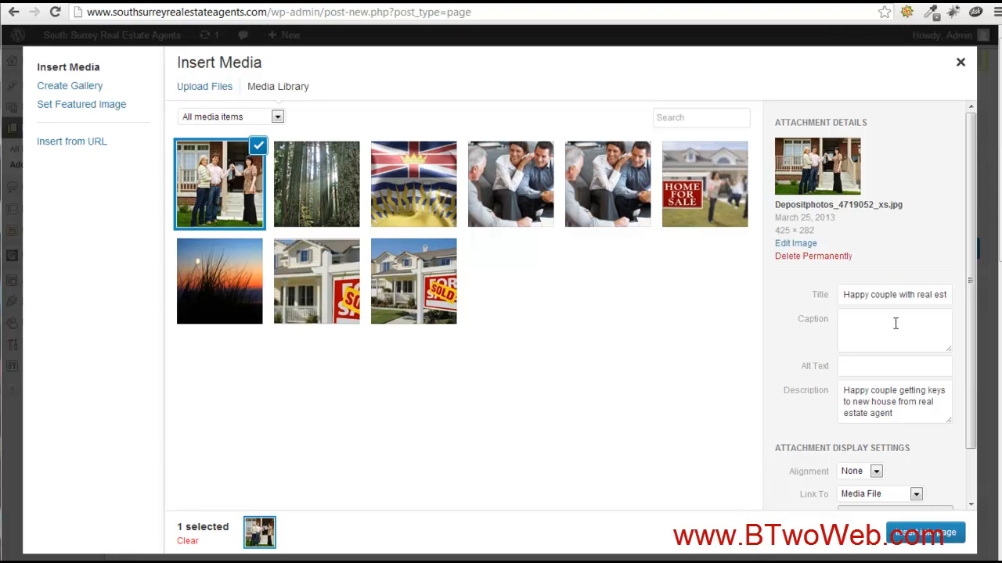
Set the uploaded image's title to "Real Estate Agent Selling a Home" and clear its description
click(884, 295)
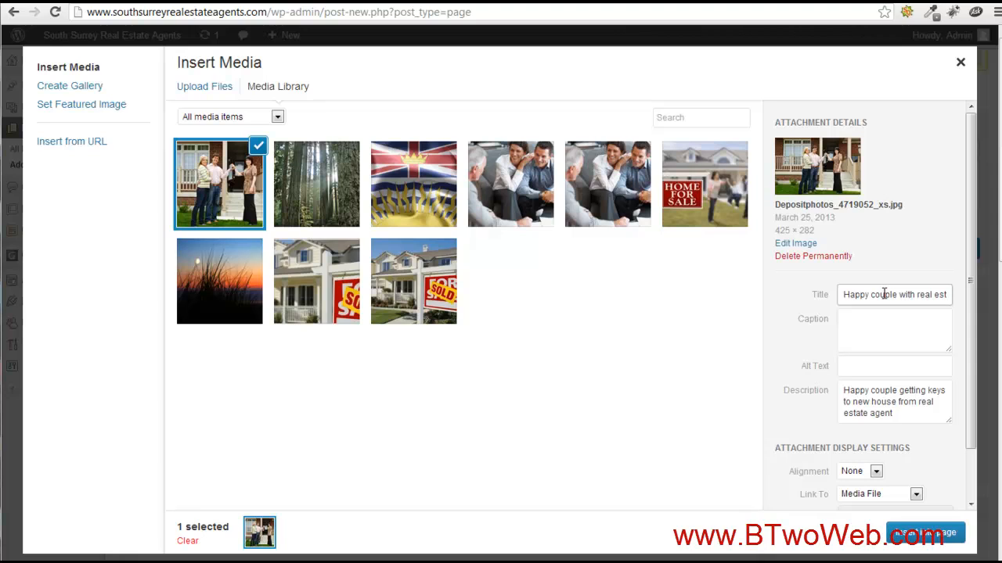
key(ctrl+a)
key(BackSpace)
text(Real Estate Selling a Home)
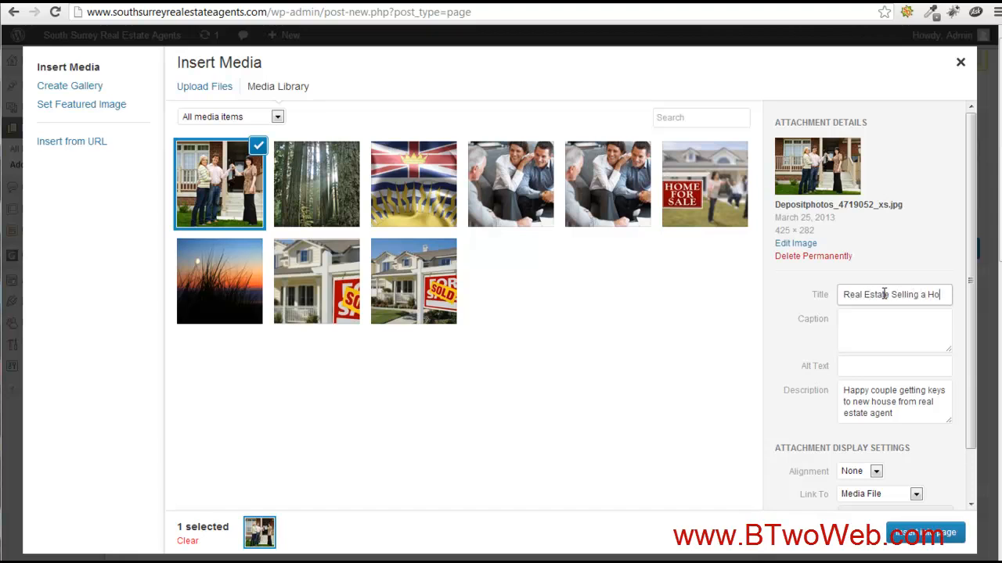
click(883, 408)
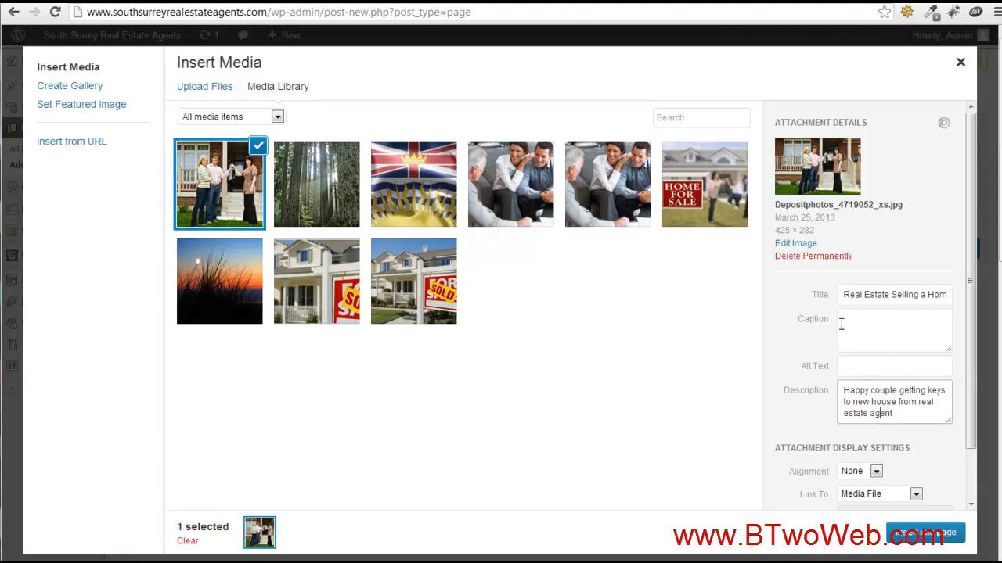
click(890, 295)
text(Agent)
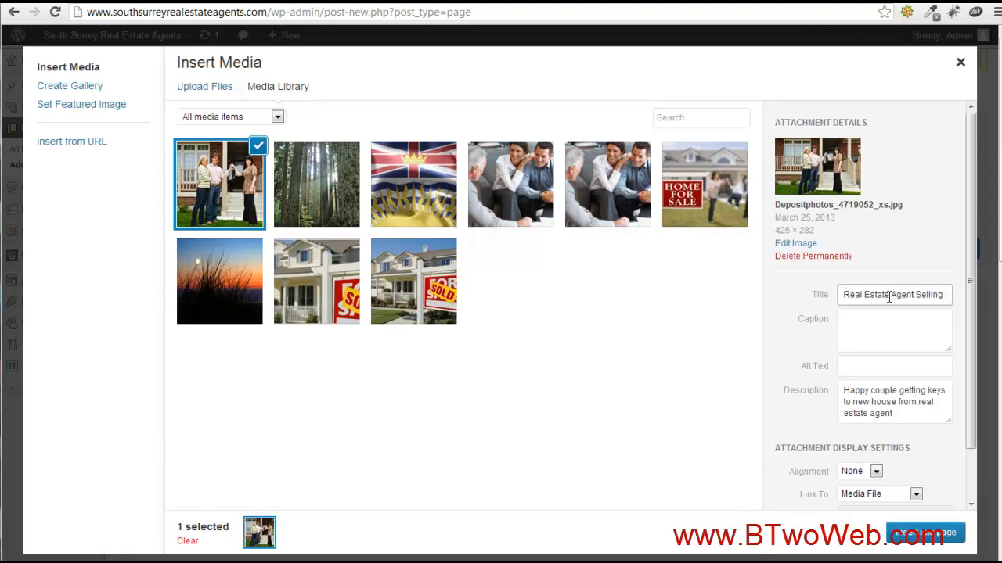
click(887, 401)
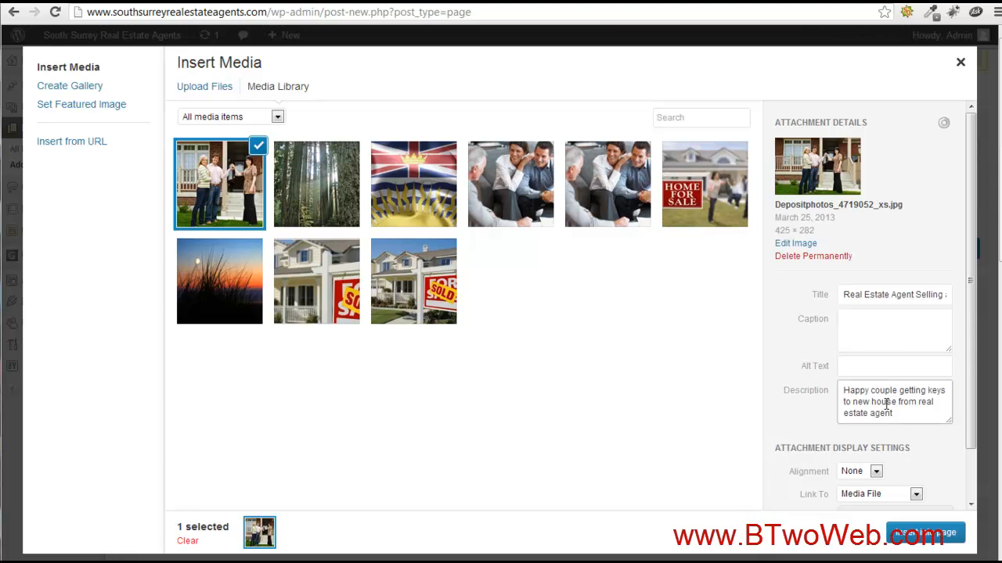
key(ctrl+a)
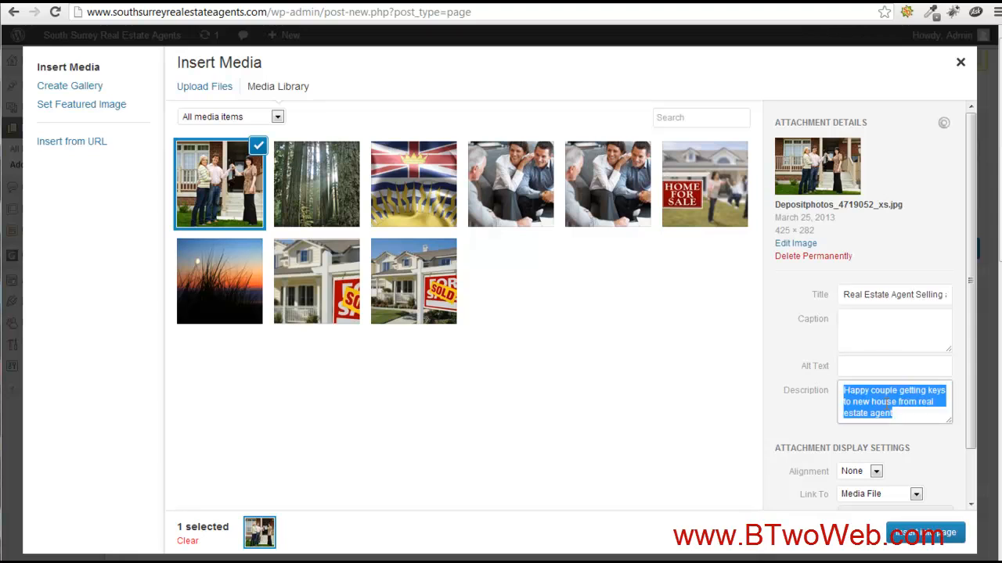
key(BackSpace)
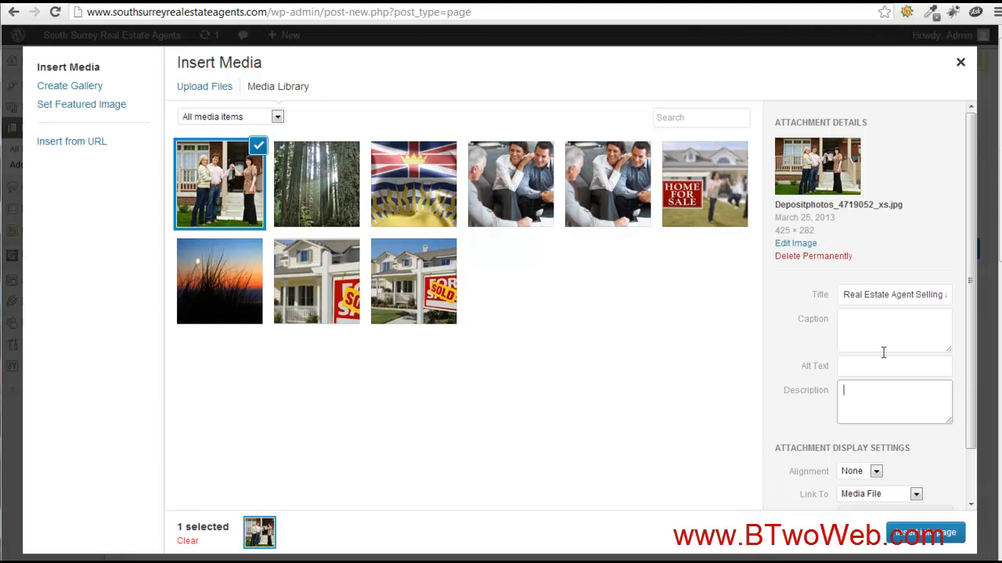
Insert the image into the page with right alignment at the Medium size, 300 × 199
drag(971, 367, 978, 418)
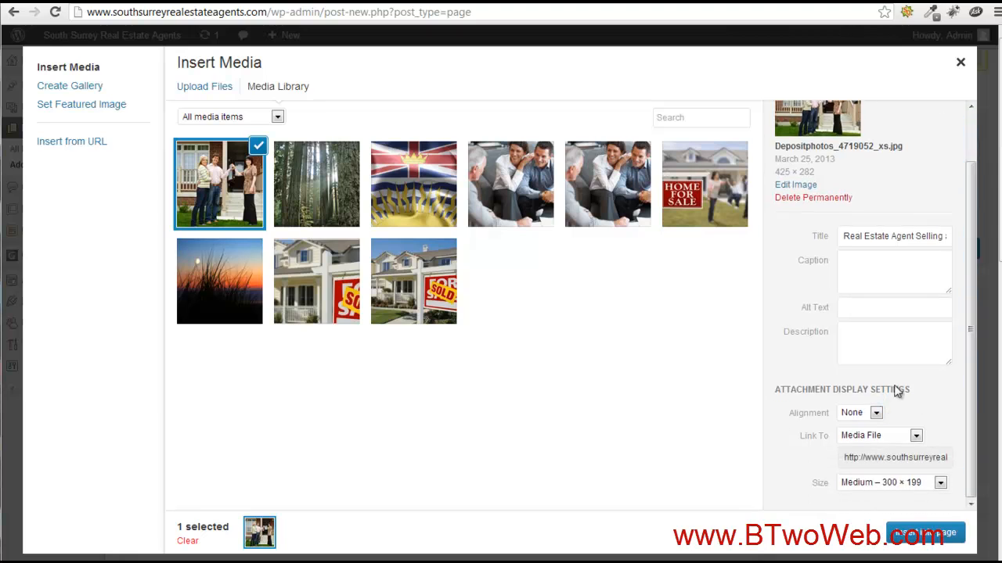
click(876, 415)
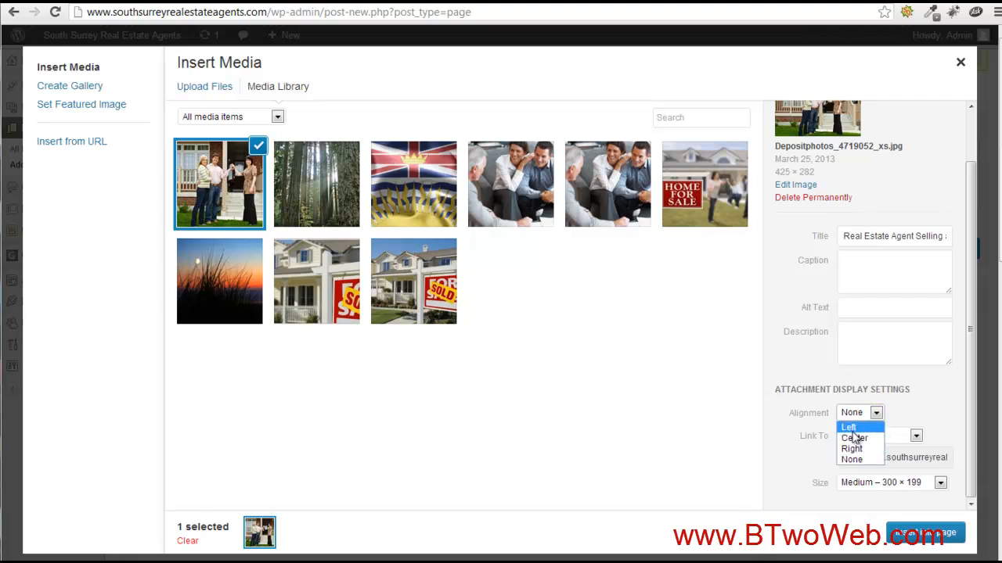
click(851, 449)
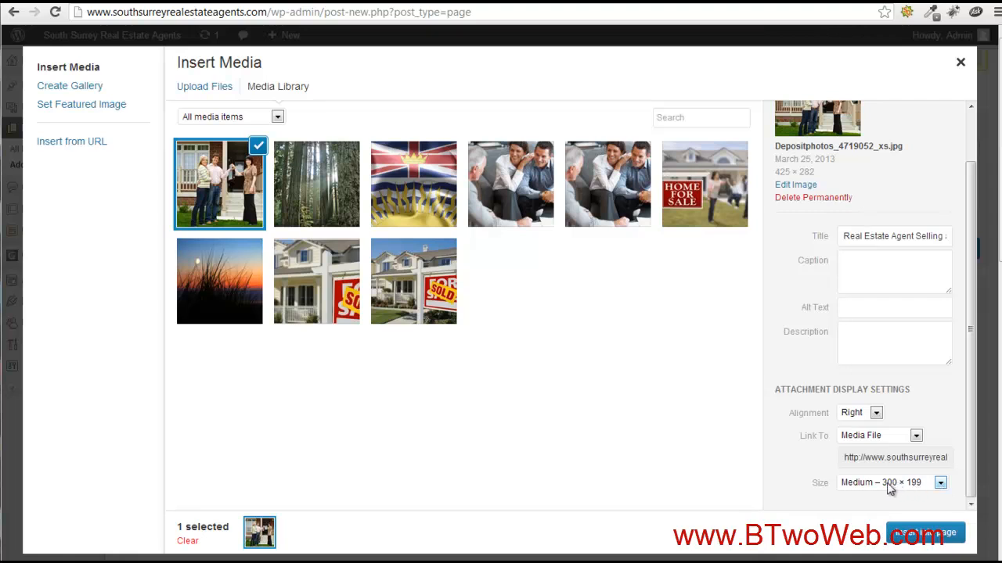
click(940, 484)
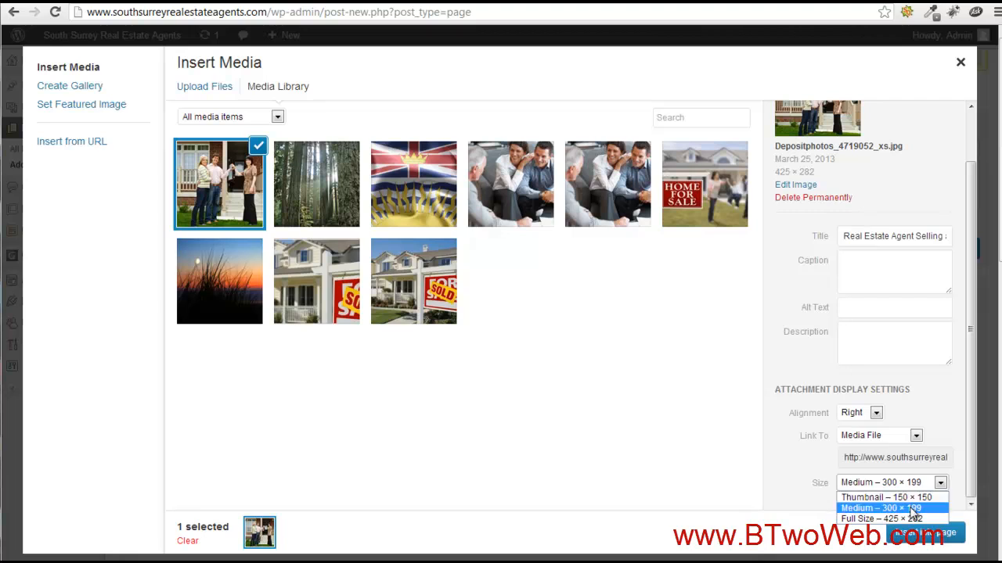
click(912, 509)
click(922, 538)
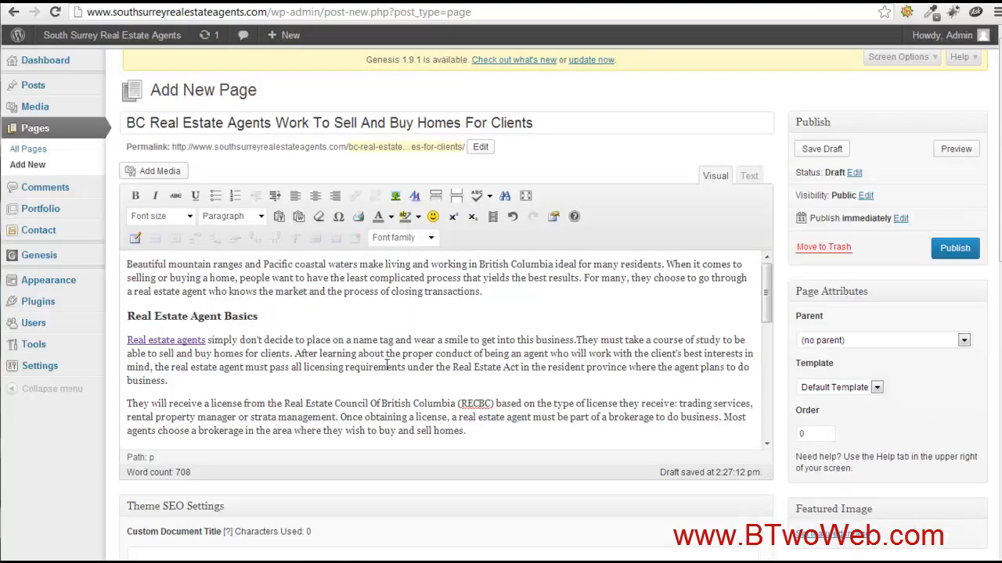
drag(172, 146, 348, 149)
key(ctrl+c)
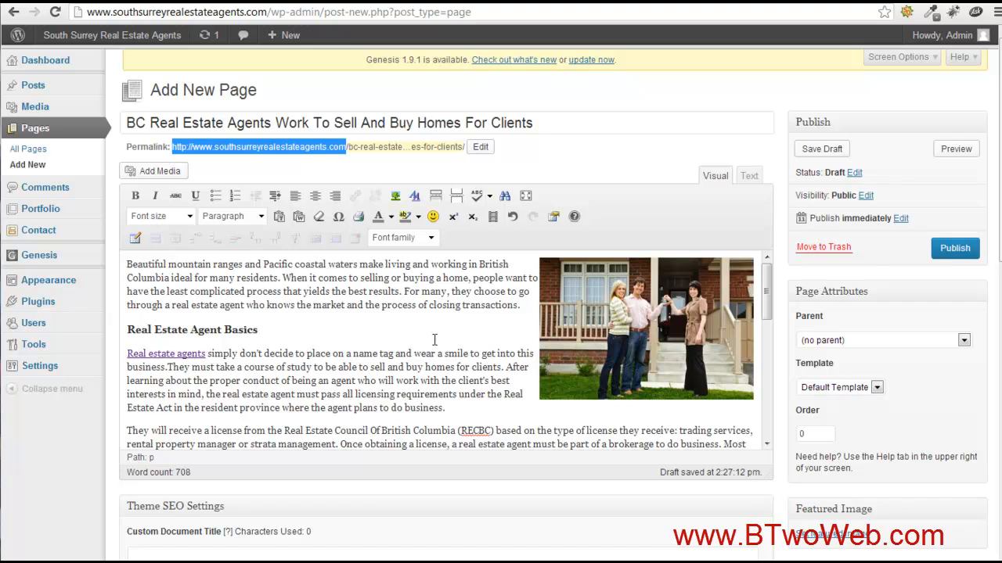
click(621, 321)
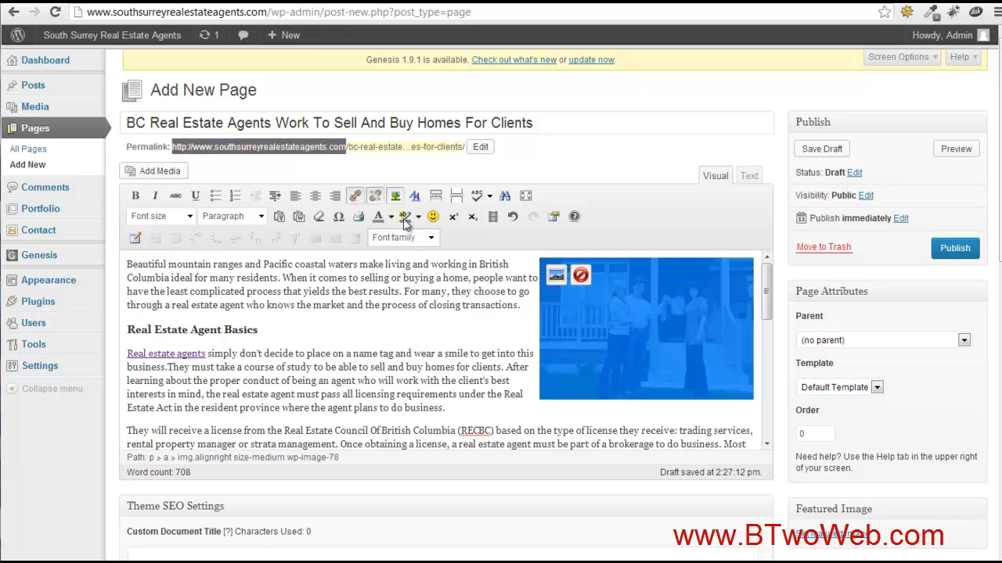
click(356, 196)
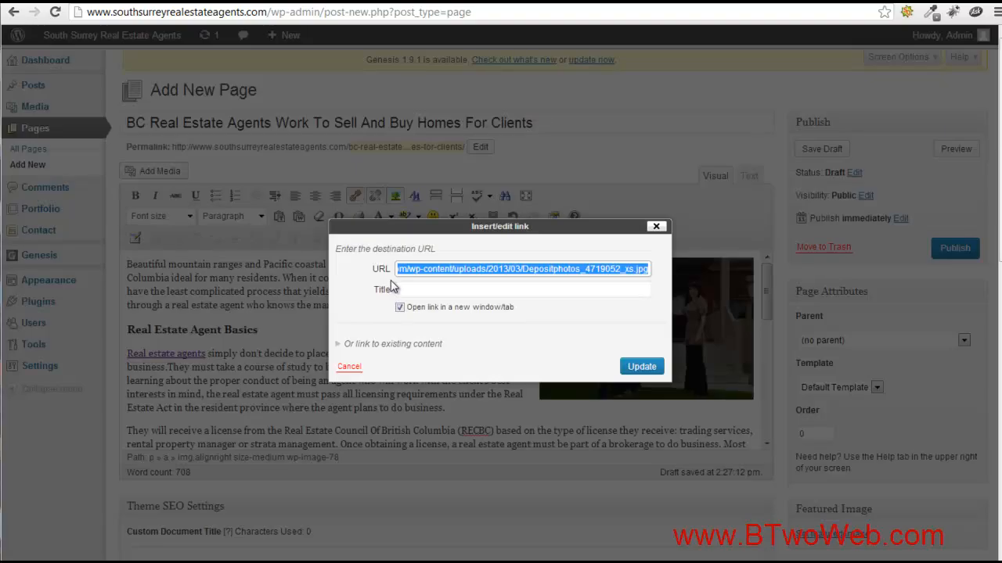
key(ctrl+v)
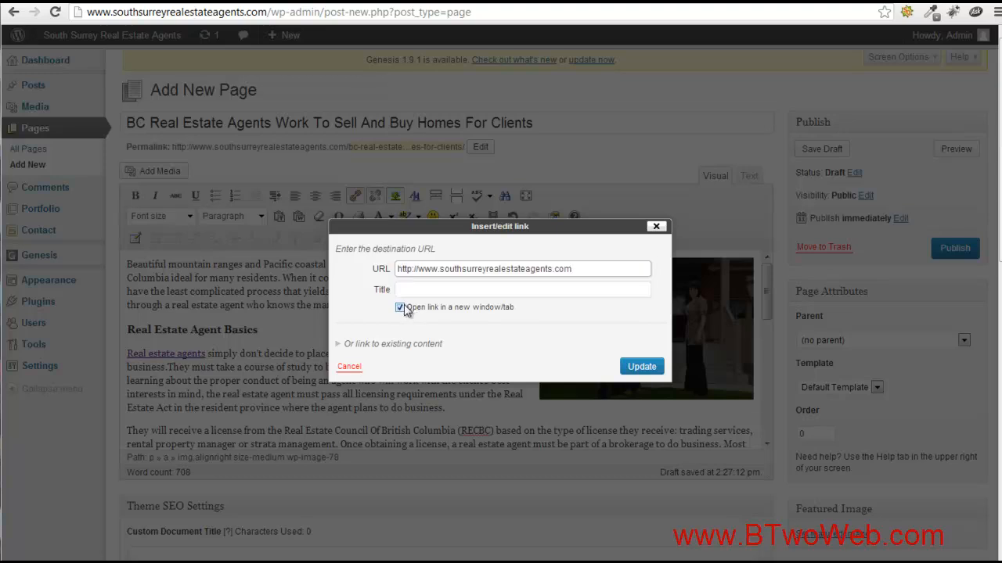
click(399, 307)
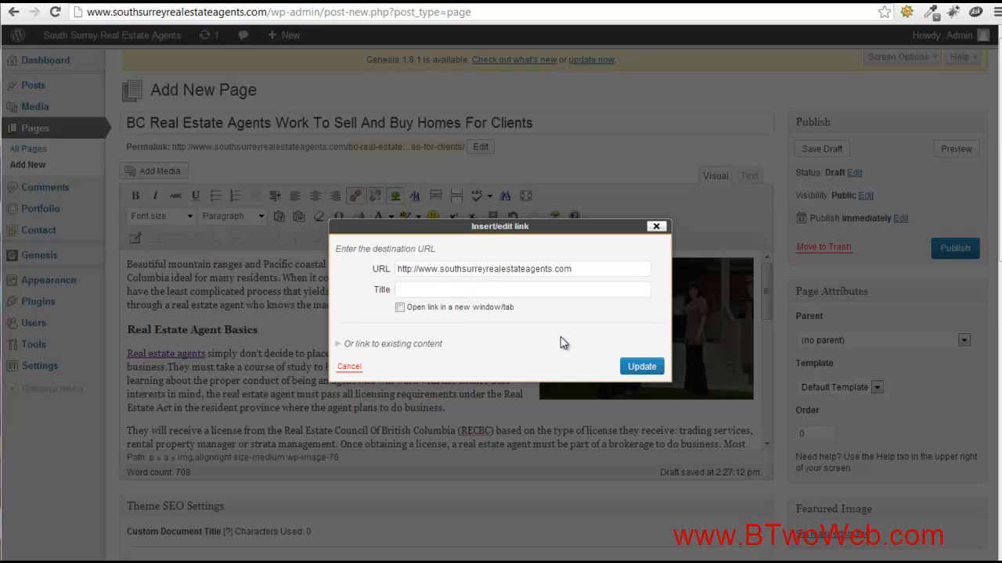
click(656, 227)
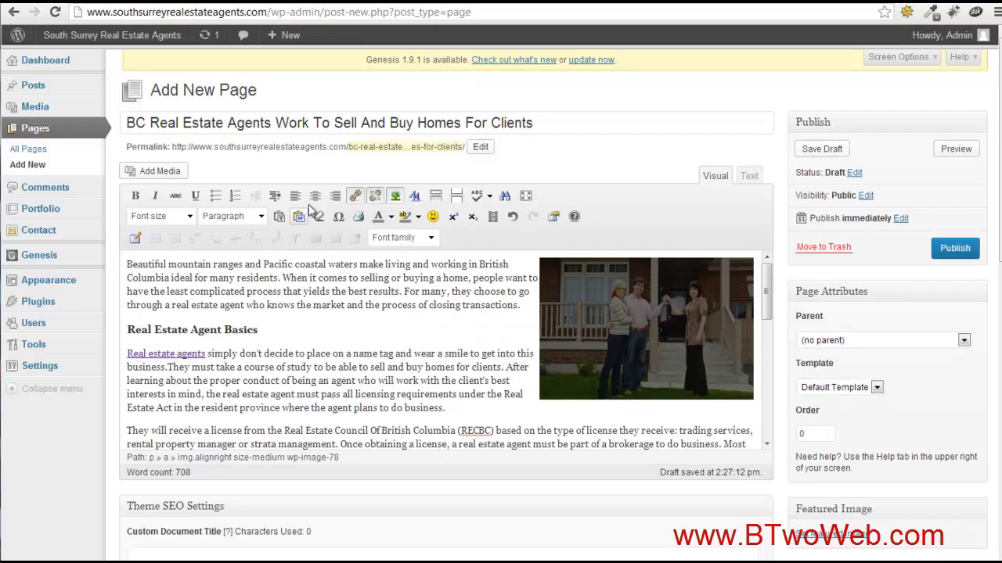
Change the page's permalink slug to what-bc-realtors-do-for-you
click(481, 147)
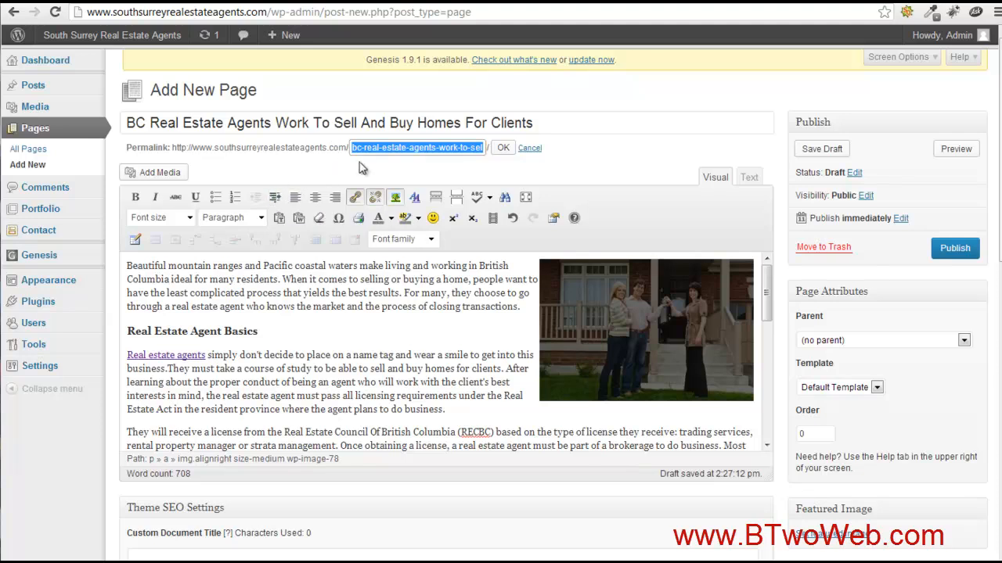
text(wh)
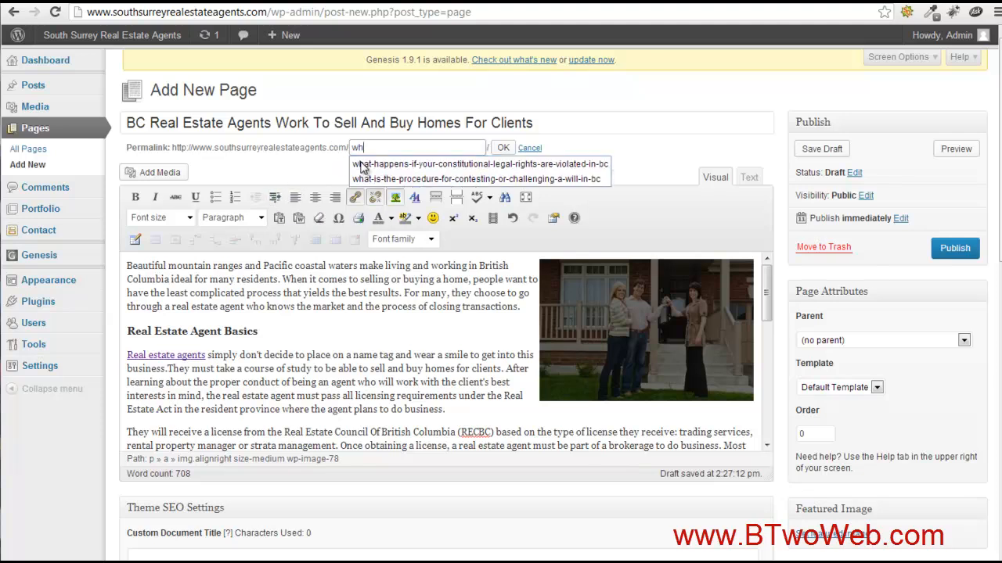
text(at-realtors-do-for-you)
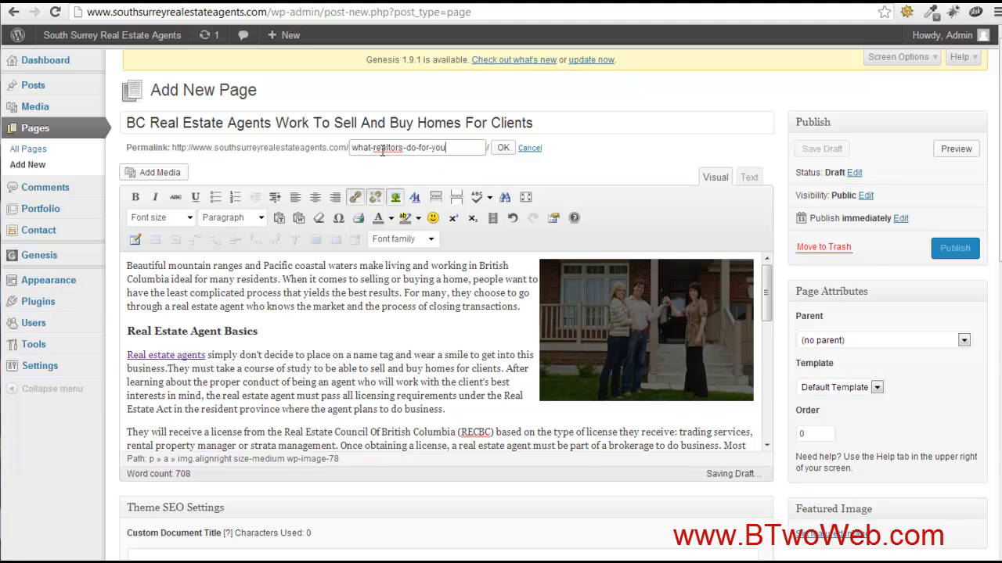
click(375, 148)
text(bc-)
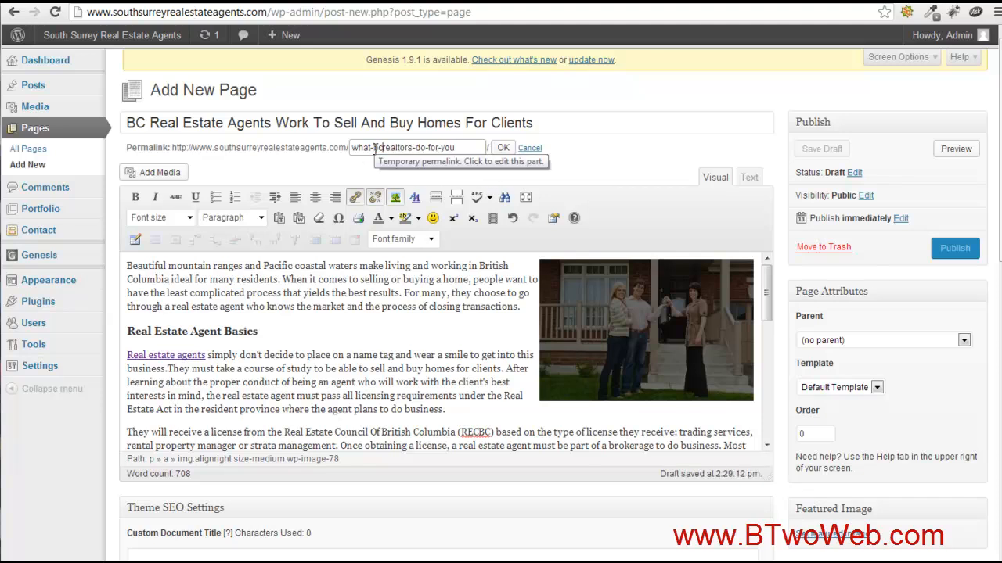
click(498, 149)
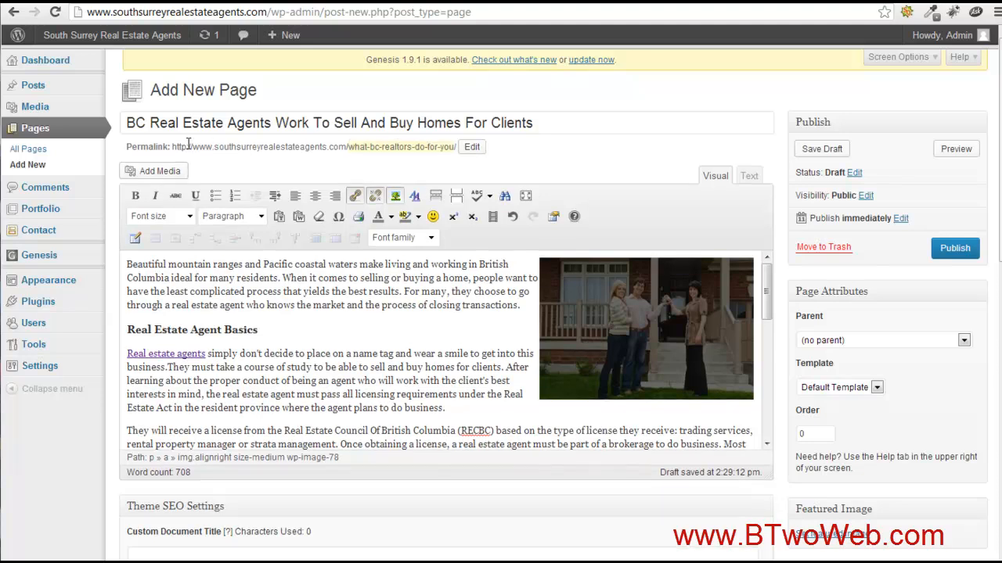
Link the inserted image to the page's own full permalink, ending in what-bc-realtors-do-for-you, and have it open in a new window
drag(173, 147, 458, 150)
key(ctrl+c)
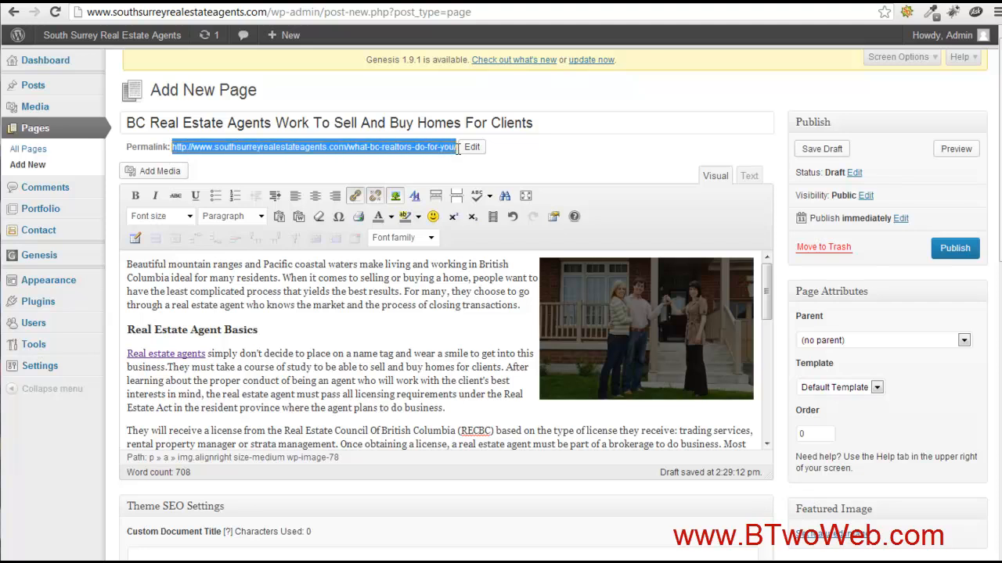
click(643, 305)
click(353, 196)
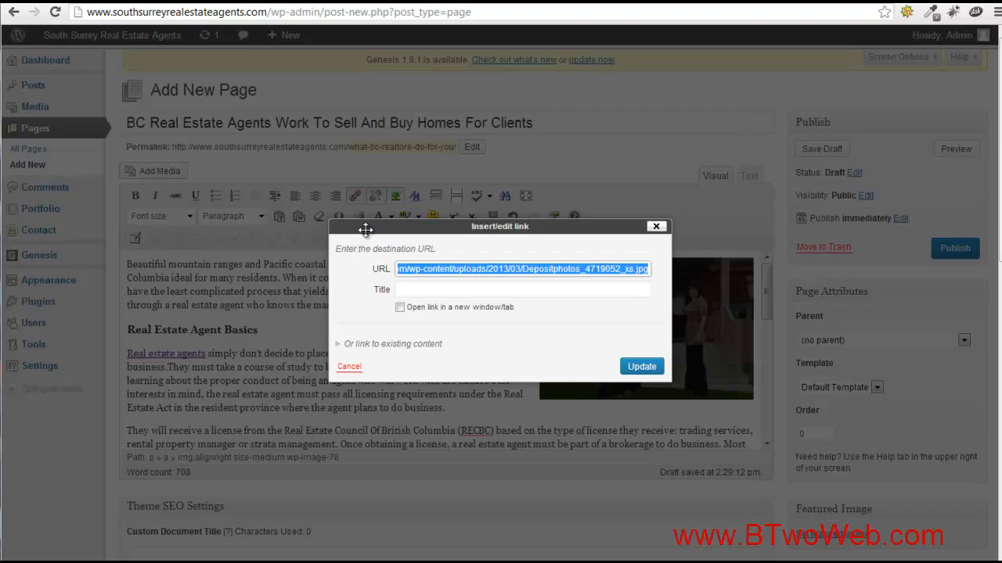
key(ctrl+v)
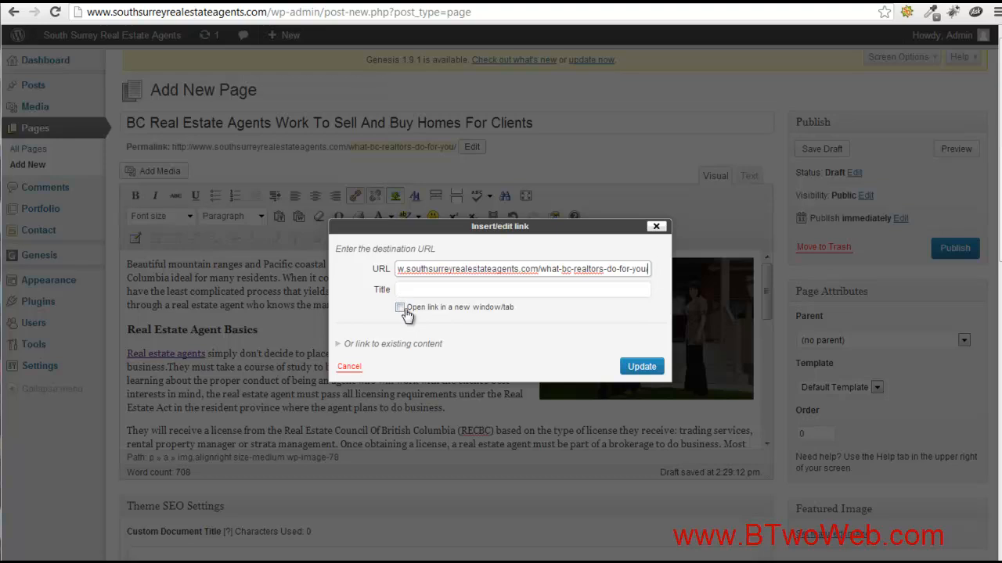
click(400, 310)
click(620, 370)
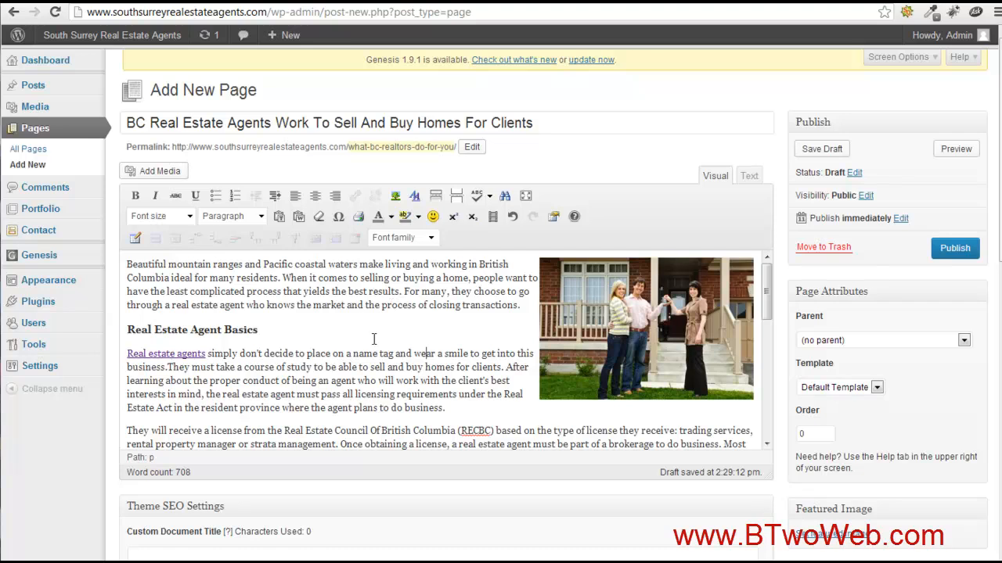
Give the image a vertical space and a horizontal space of 5 each
click(565, 328)
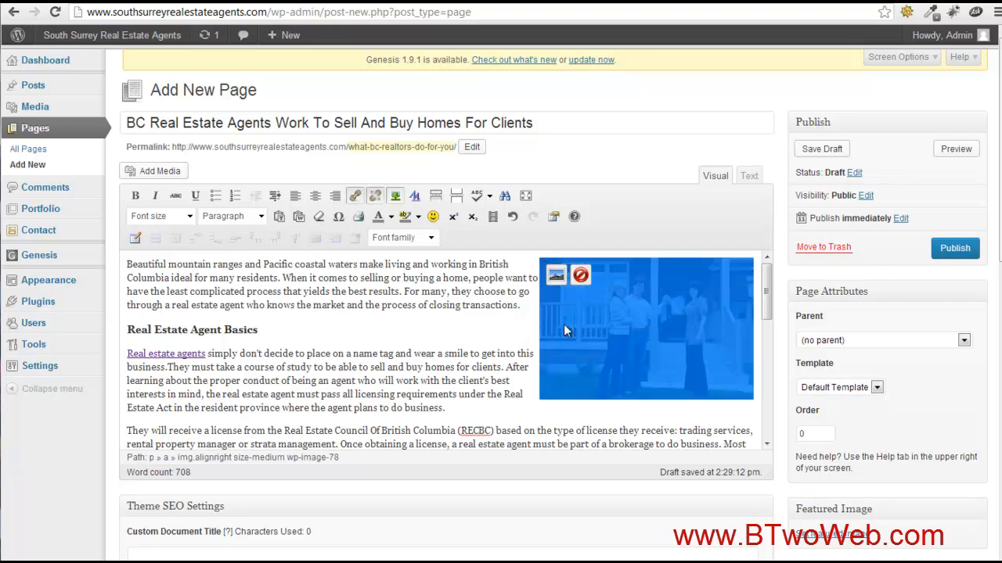
click(395, 197)
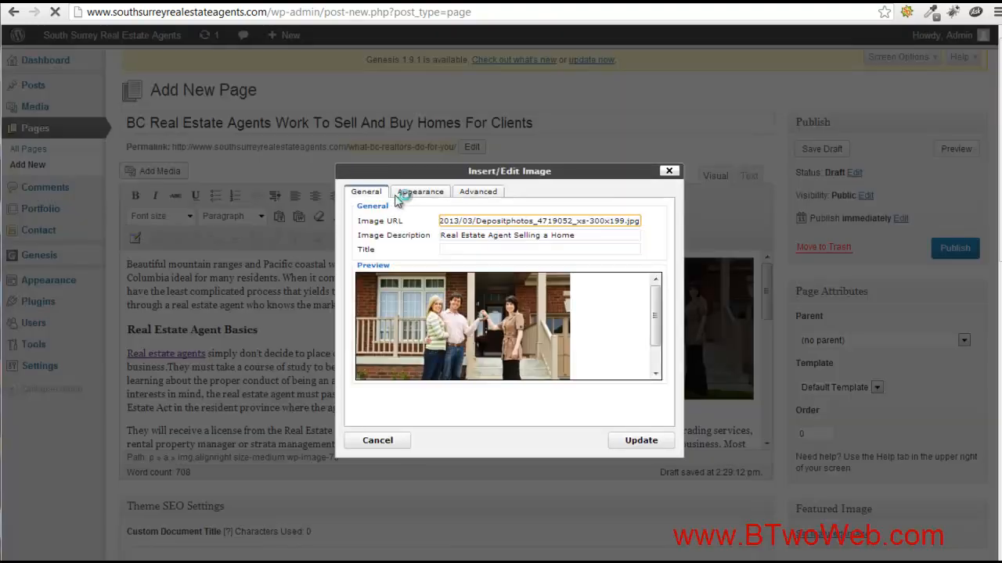
click(415, 194)
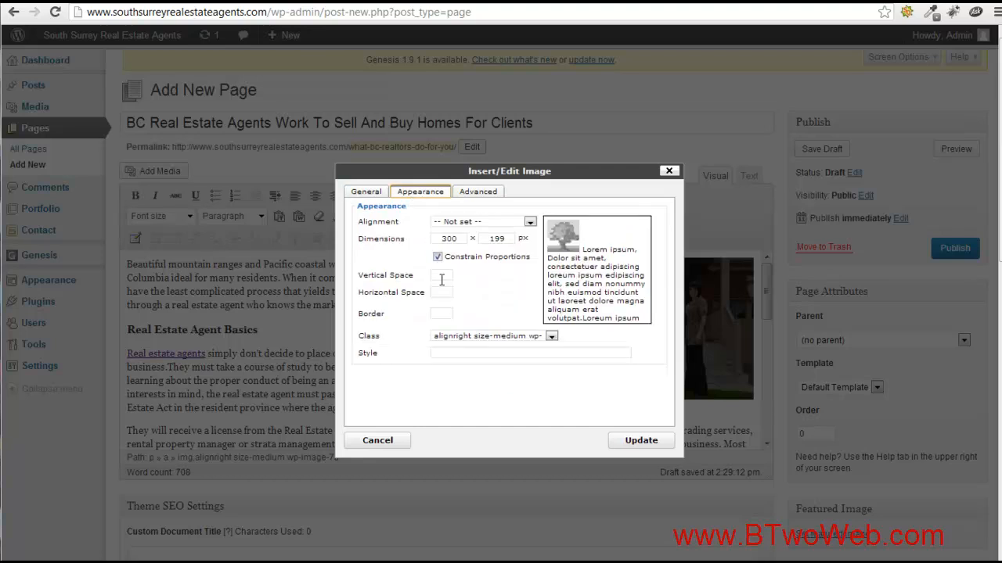
click(444, 276)
text(5)
click(443, 292)
text(5)
click(470, 295)
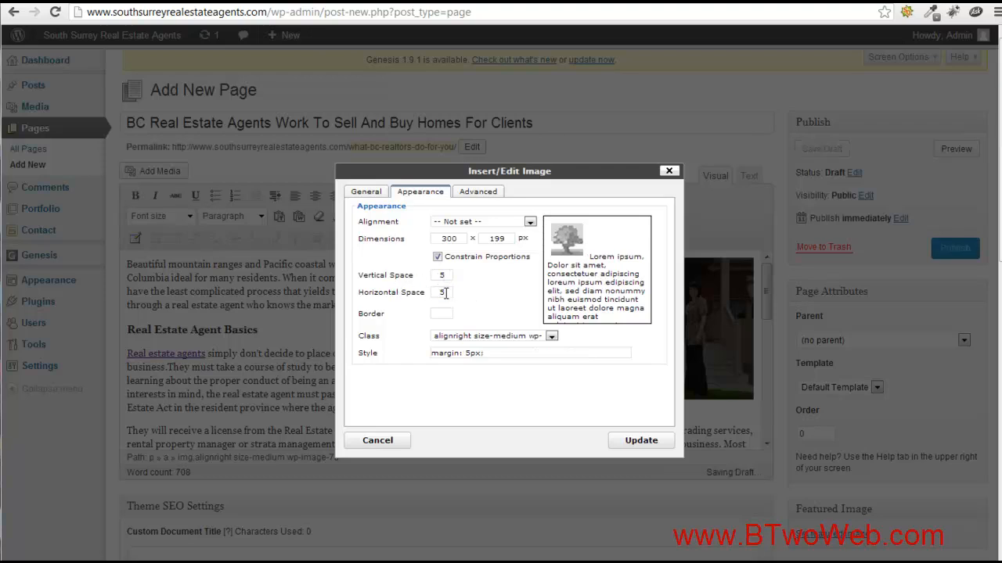
click(640, 440)
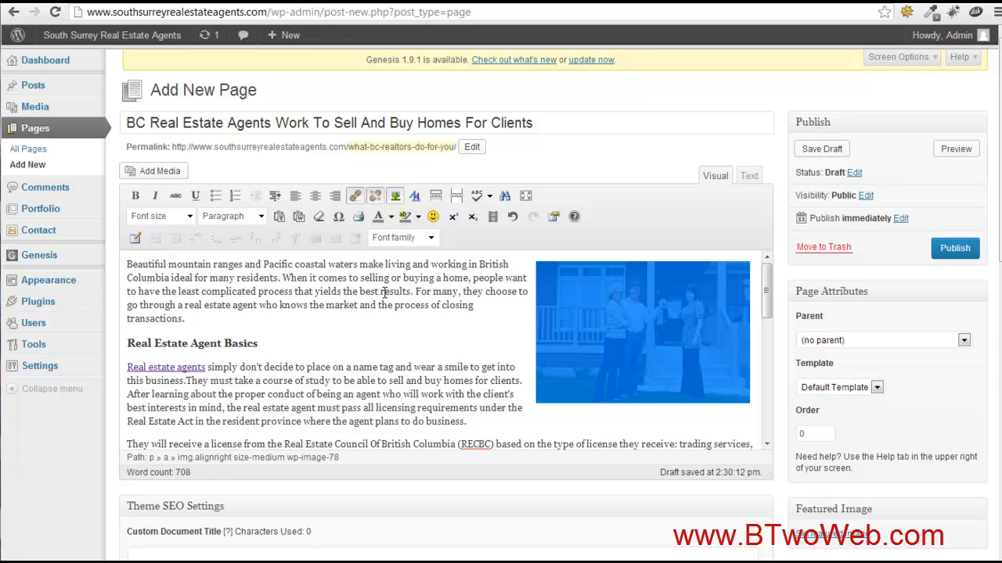
click(430, 238)
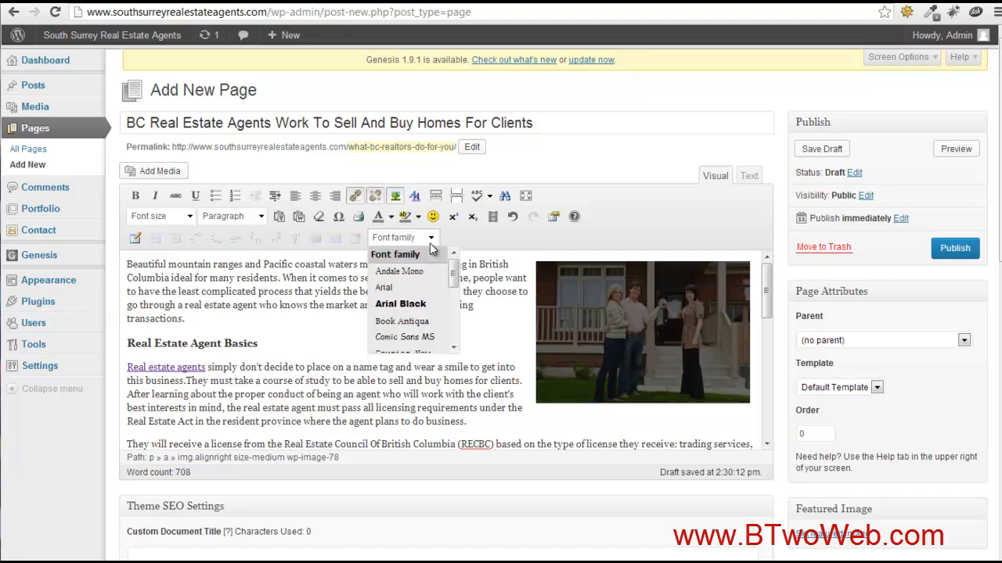
click(431, 249)
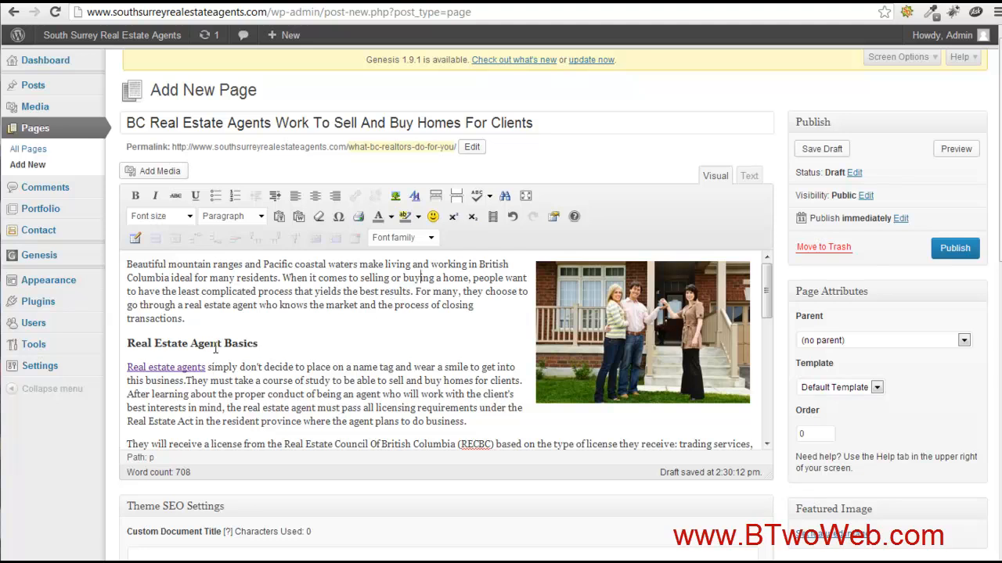
drag(264, 343, 124, 343)
Add two lines reading "list item" below the article's last paragraph
scroll(309, 321, down, 4)
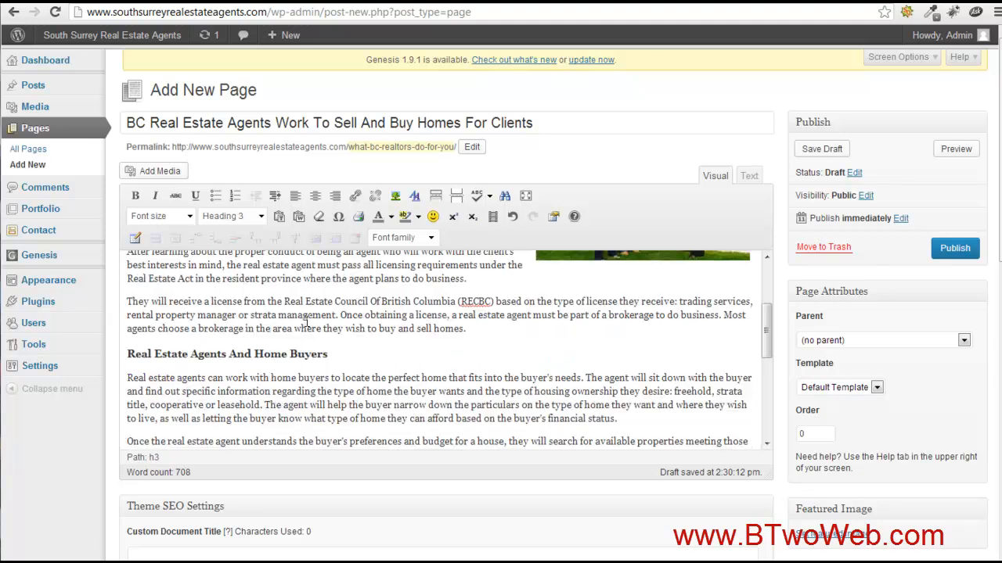
scroll(283, 365, down, 6)
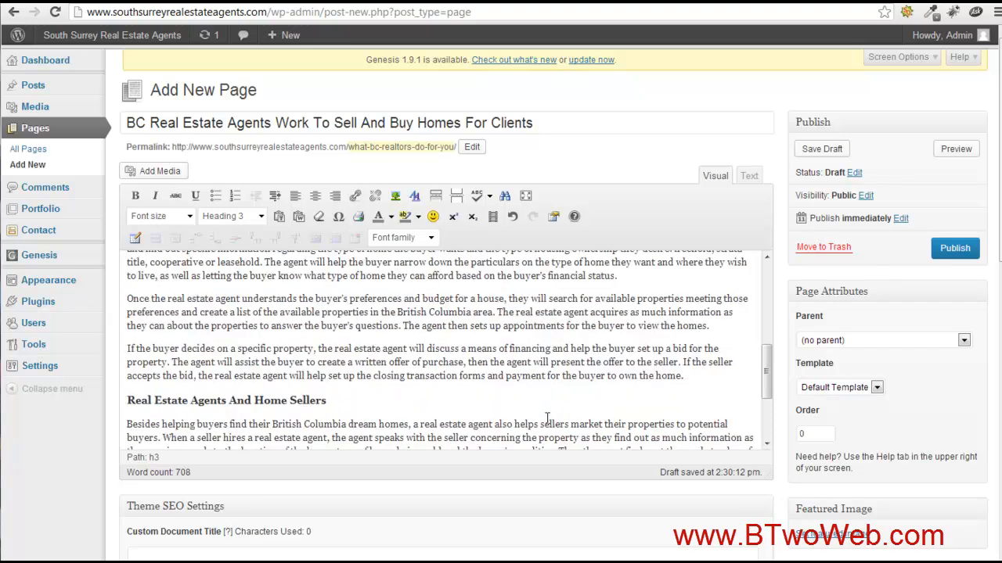
click(752, 363)
key(Return)
text(list item)
key(Return)
text(list item)
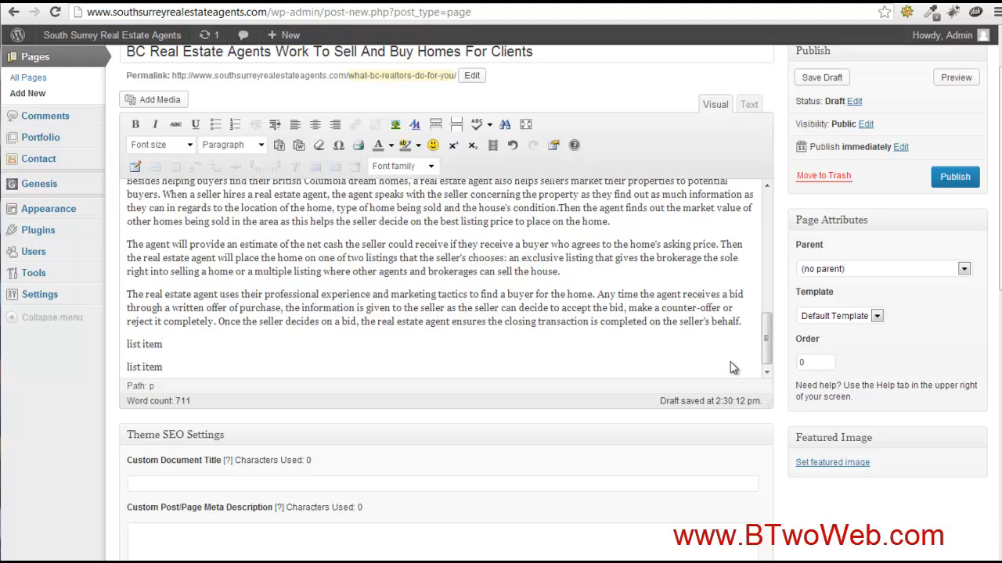
Format the two "list item" lines as a bulleted list and switch it to a numbered list
drag(128, 345, 133, 366)
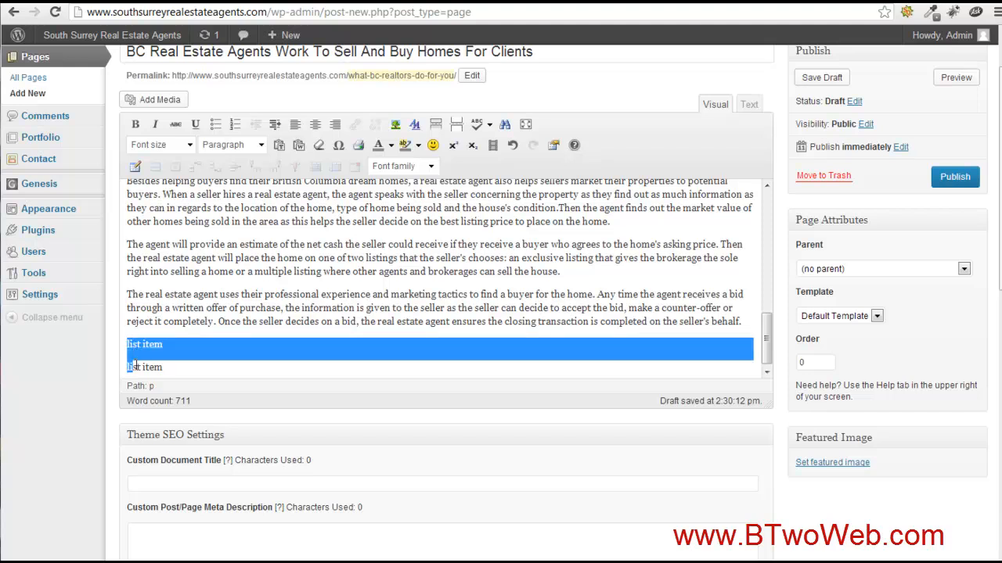
click(215, 127)
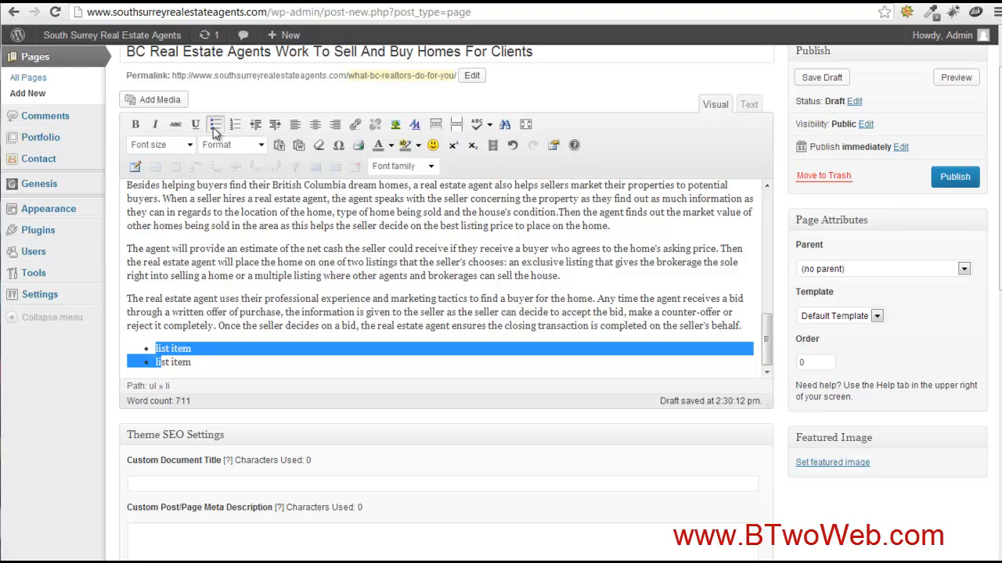
click(235, 125)
click(281, 302)
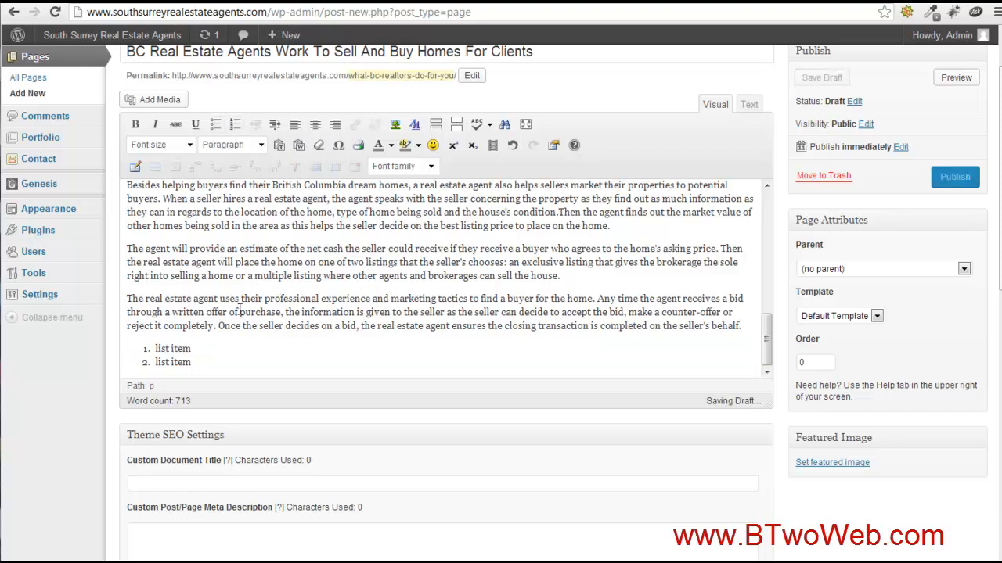
Delete the numbered list at the end of the article
drag(151, 348, 256, 365)
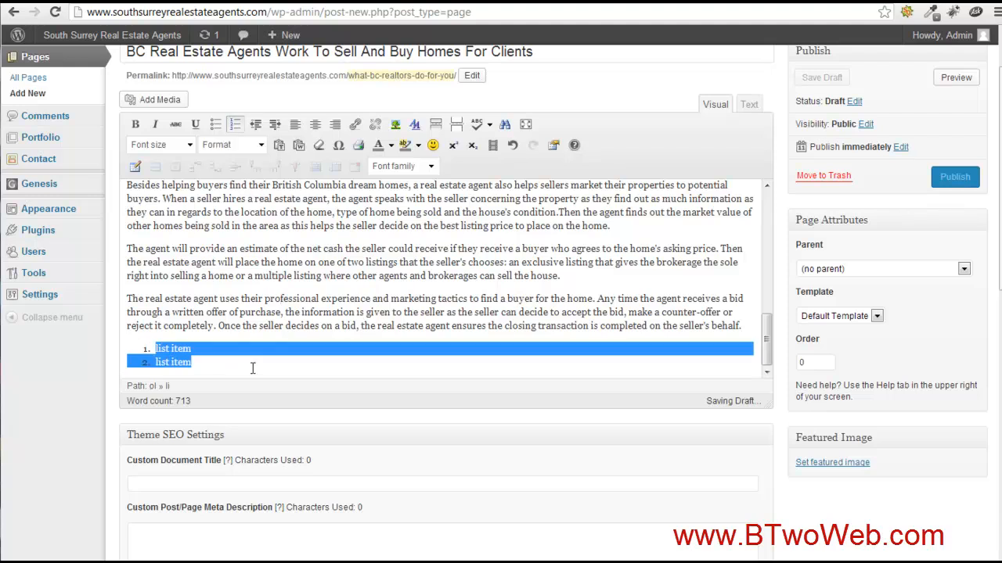
key(BackSpace)
key(BackSpace)
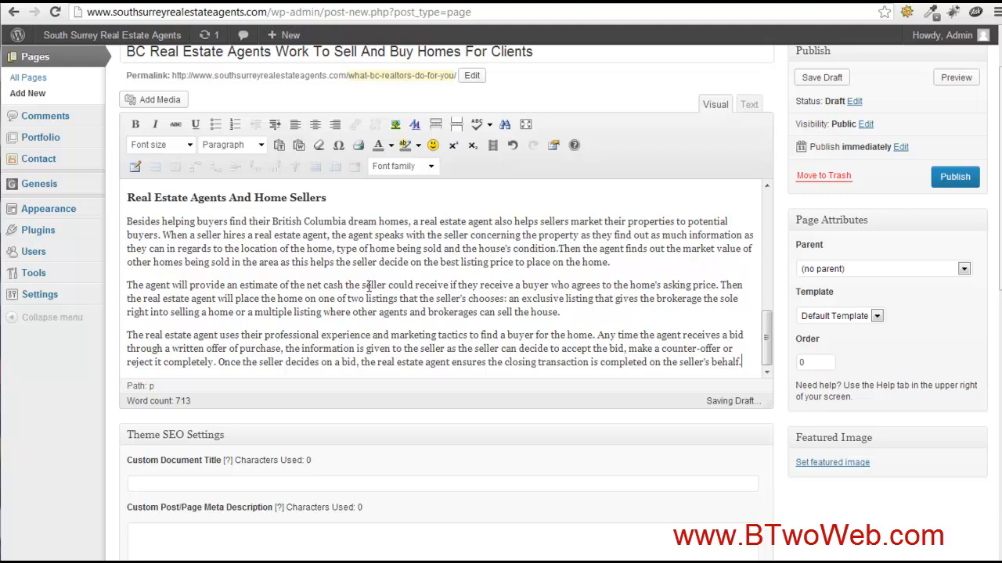
Start a new table below the article's last paragraph with 3 columns and 3 rows
key(Return)
click(137, 167)
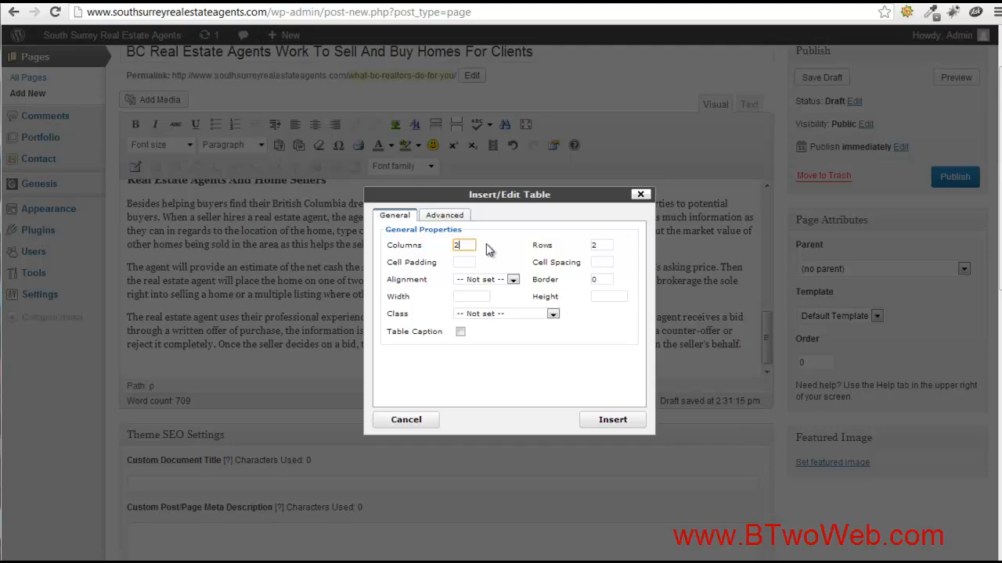
double_click(467, 245)
text(3)
double_click(603, 245)
text(3)
Set the new table's cell padding to 5, cell spacing to 0, border to 1 and width to 500
click(462, 263)
text(5)
click(600, 262)
text(0)
double_click(603, 280)
text(1)
double_click(599, 262)
click(574, 282)
click(482, 296)
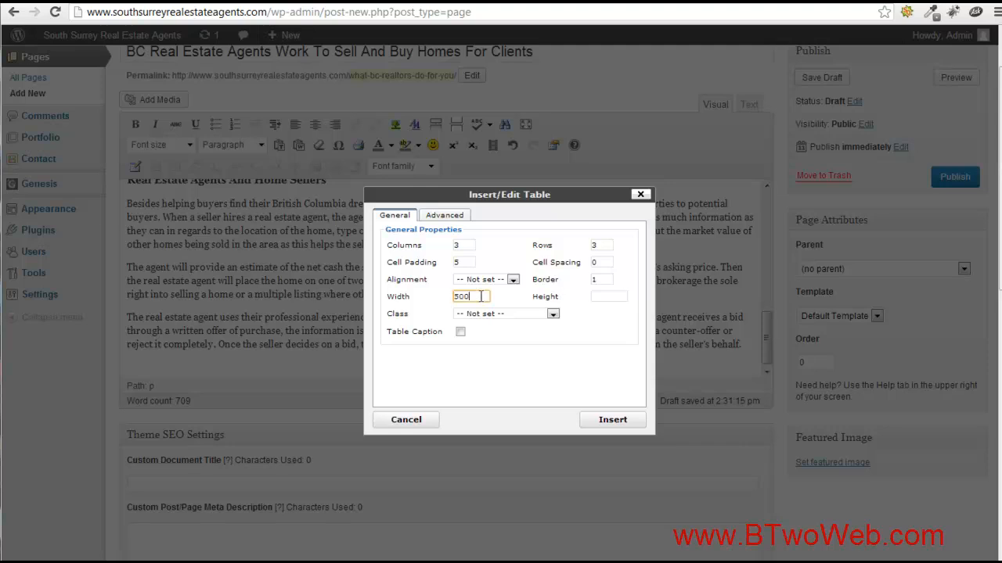
Go through the table's advanced properties and insert the table at the end of the article
click(448, 219)
click(473, 361)
click(474, 375)
click(611, 421)
scroll(422, 295, down, 1)
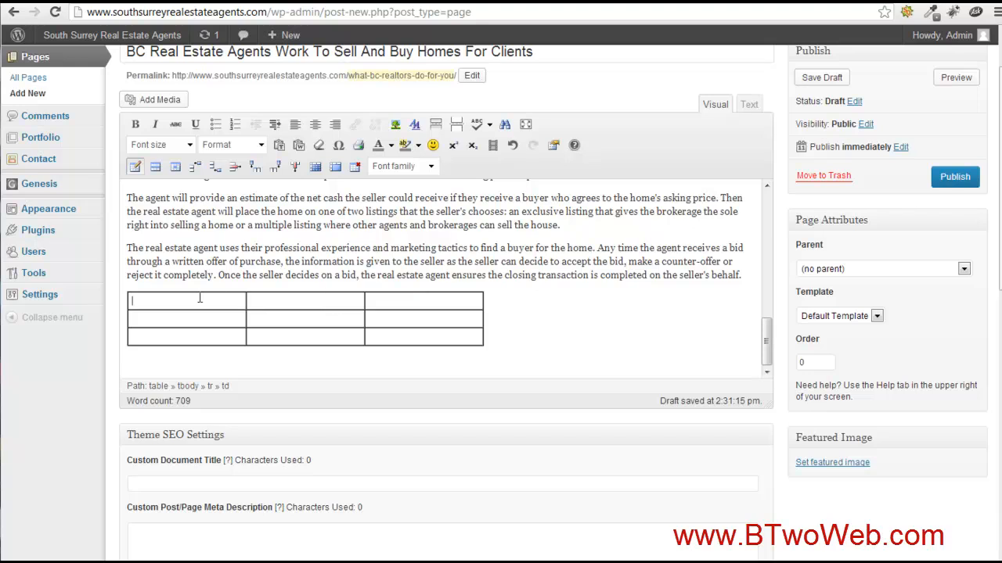
Enter "dkfj;dflaf" as centred text in the table's first cell and set that cell's width to 100
text(dkfj;dflaf)
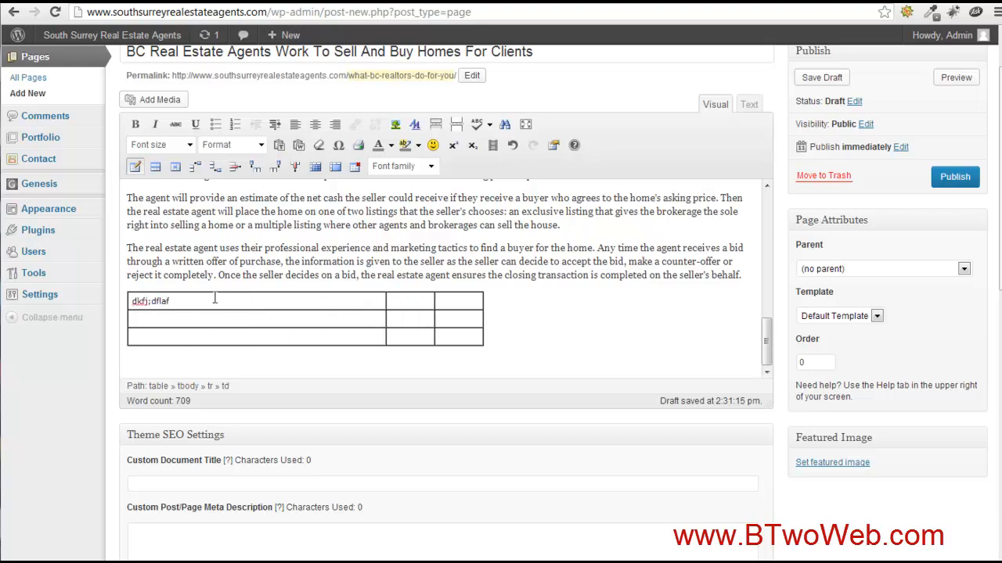
click(175, 168)
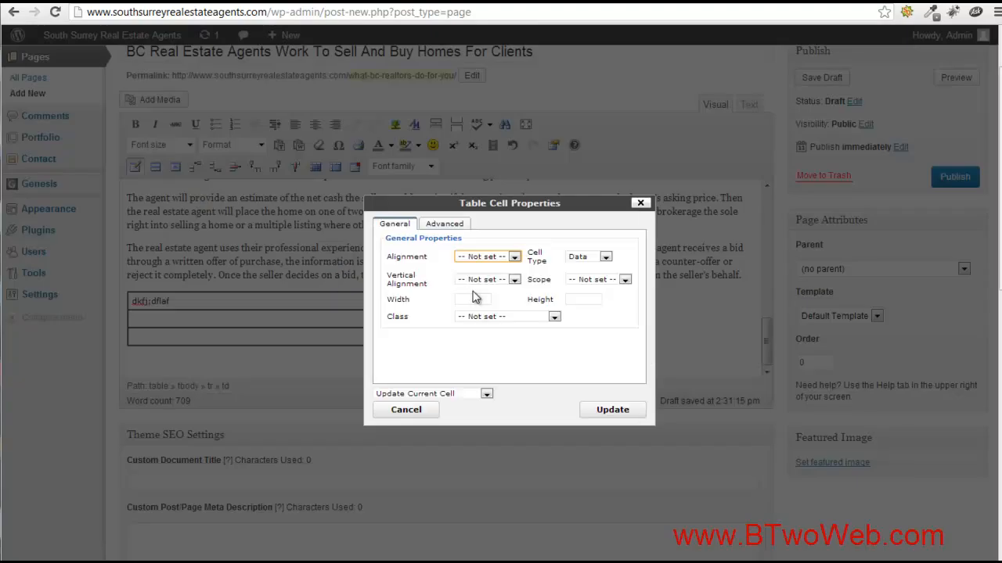
click(485, 300)
text(100)
click(622, 414)
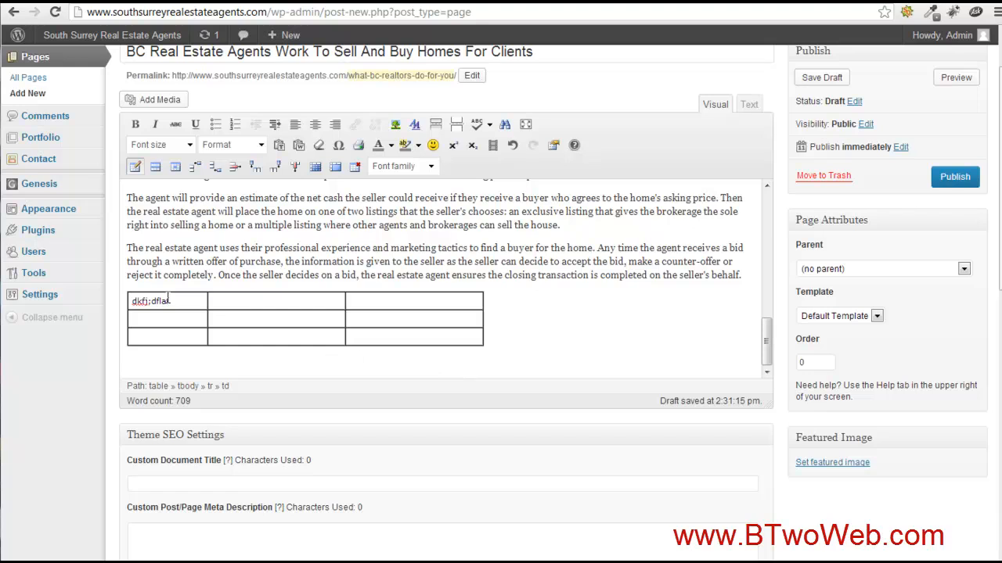
click(315, 125)
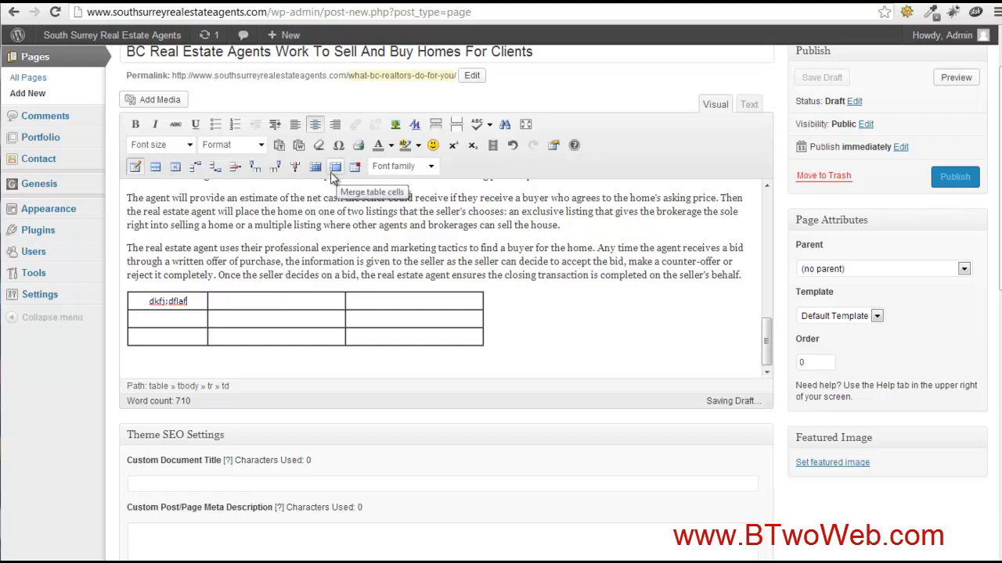
From the table's middle cell, delete its column and row, and insert a row below and a column on either side
click(256, 321)
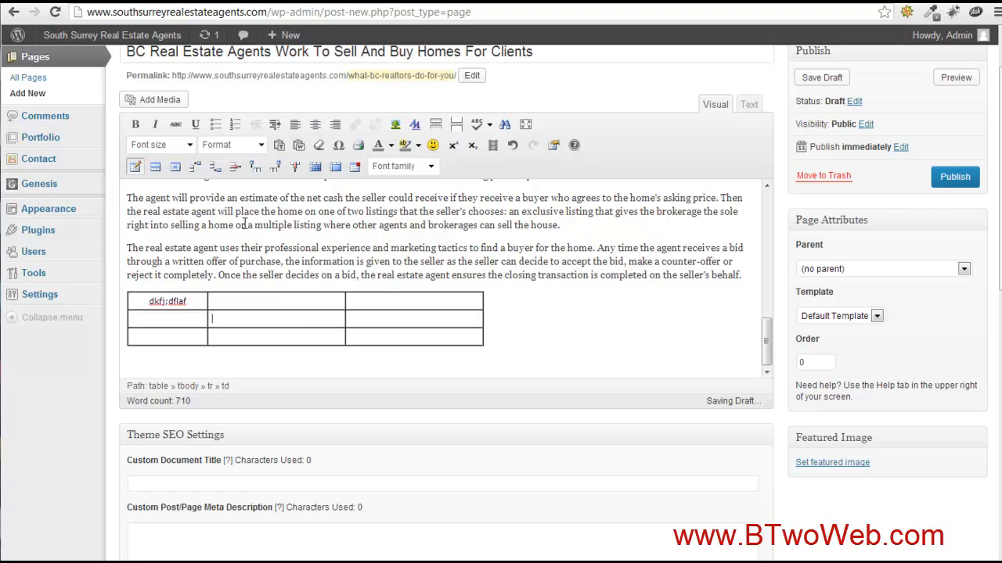
click(295, 166)
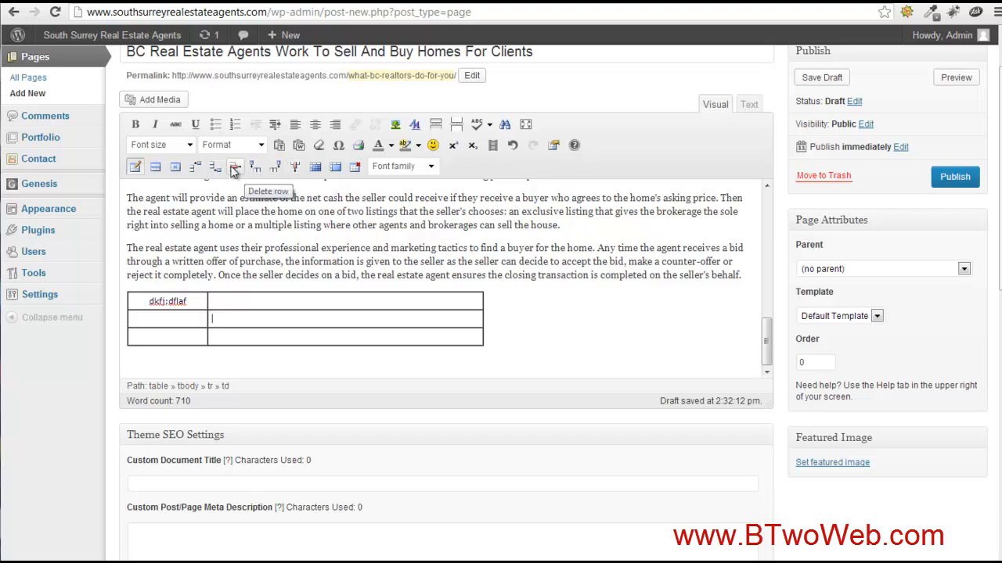
click(234, 170)
click(215, 168)
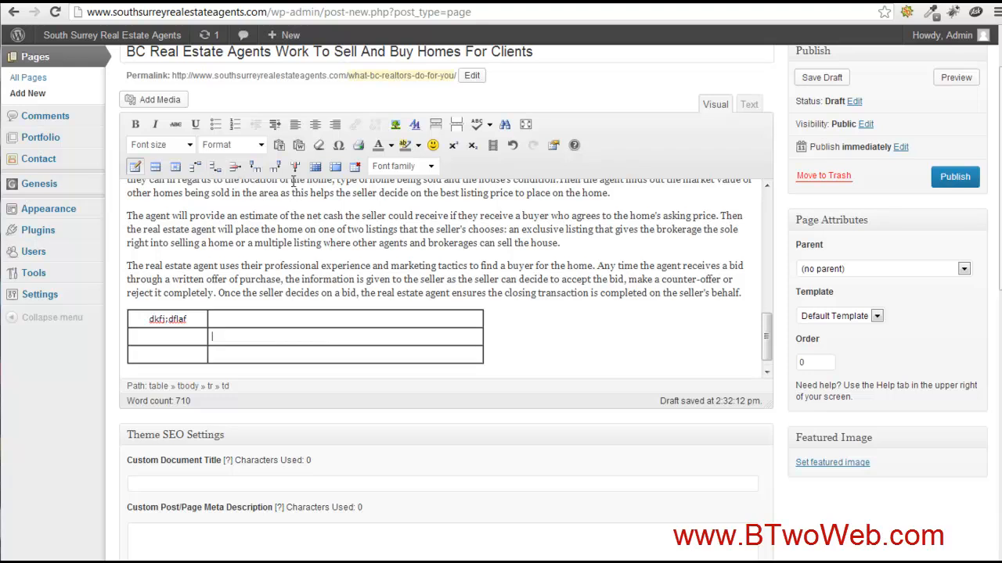
click(275, 166)
click(254, 169)
Delete the whole table and the empty paragraph left at the end of the article
click(484, 342)
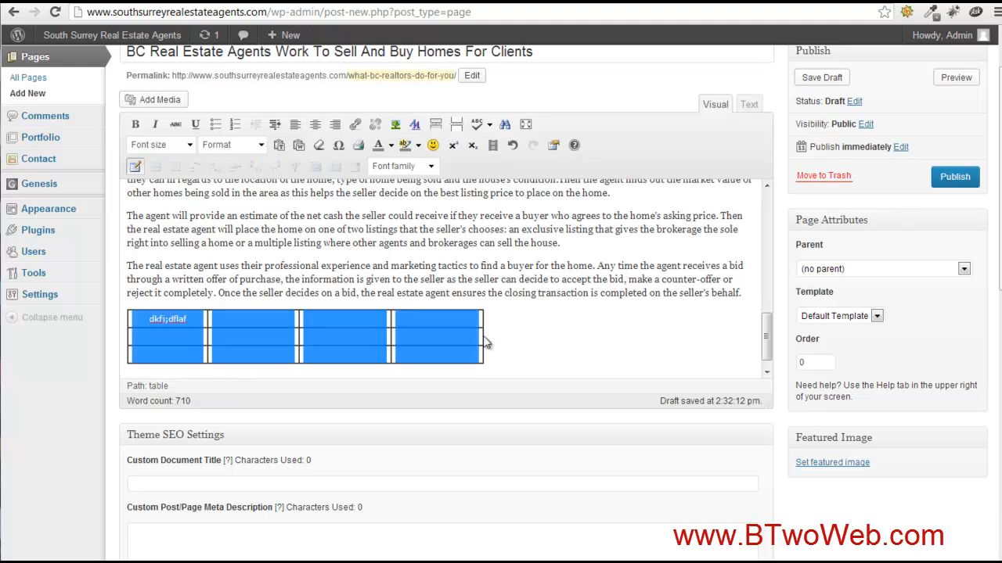
key(Delete)
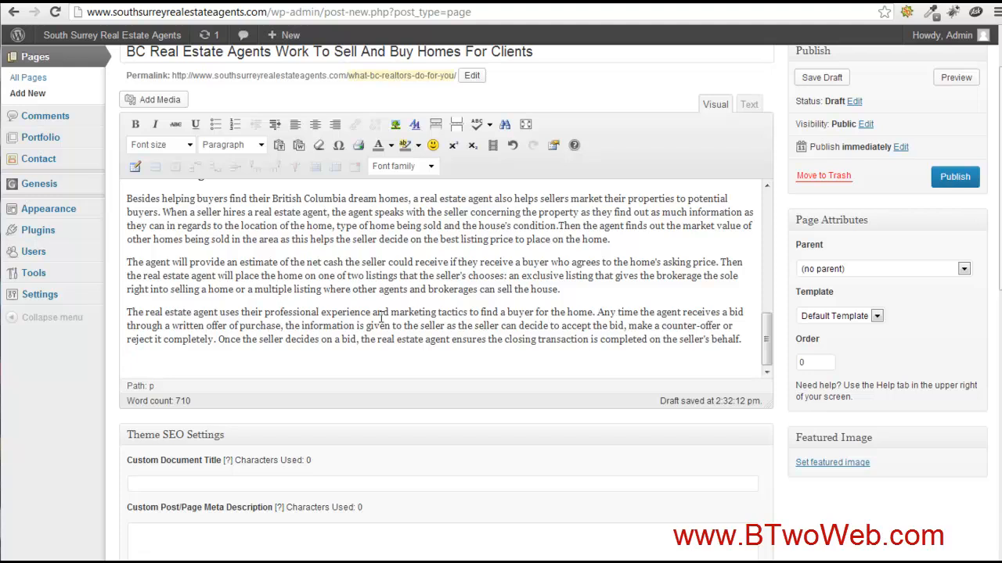
key(BackSpace)
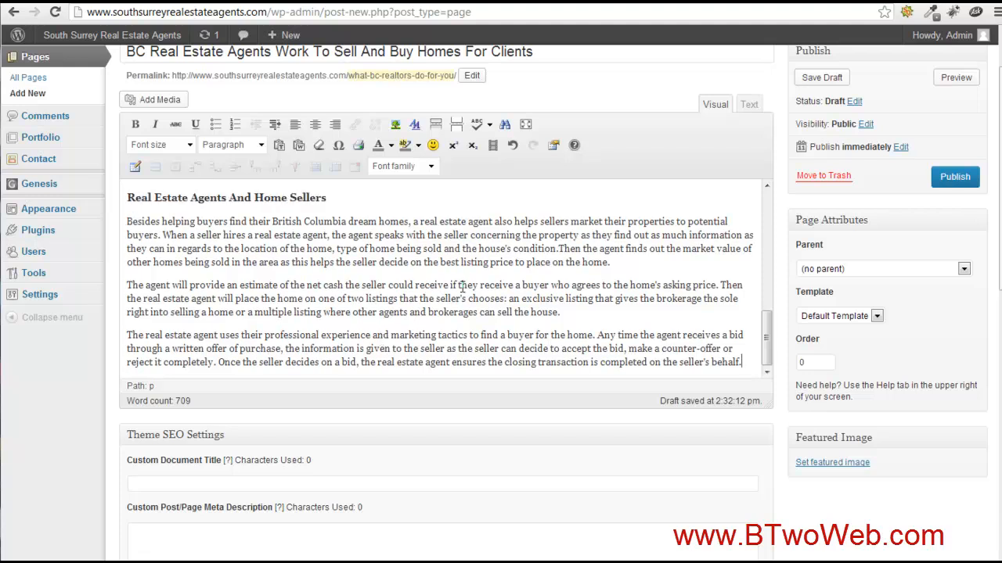
Review the parent page choices in the page attributes and leave the page without a parent
scroll(461, 287, up, 15)
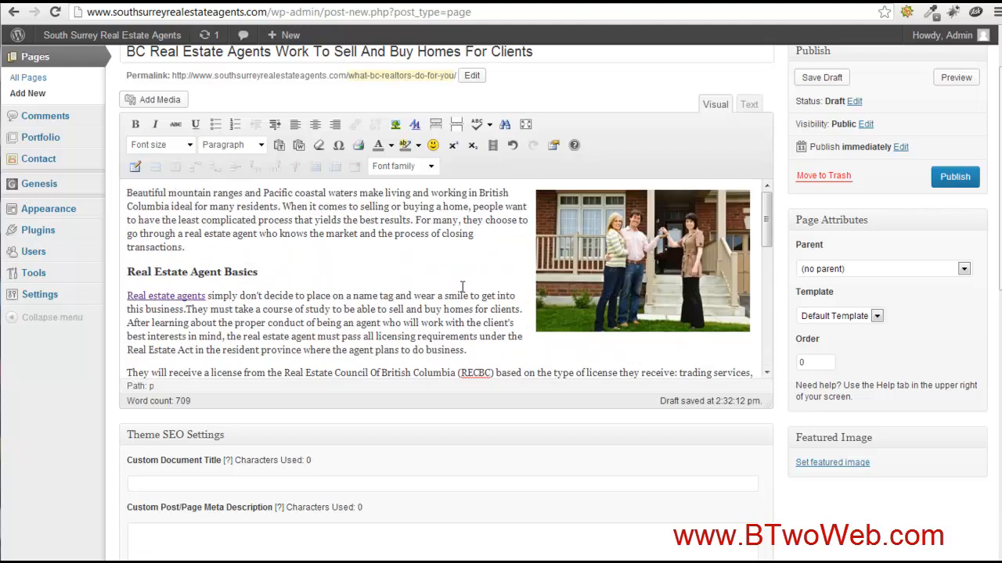
scroll(462, 287, up, 2)
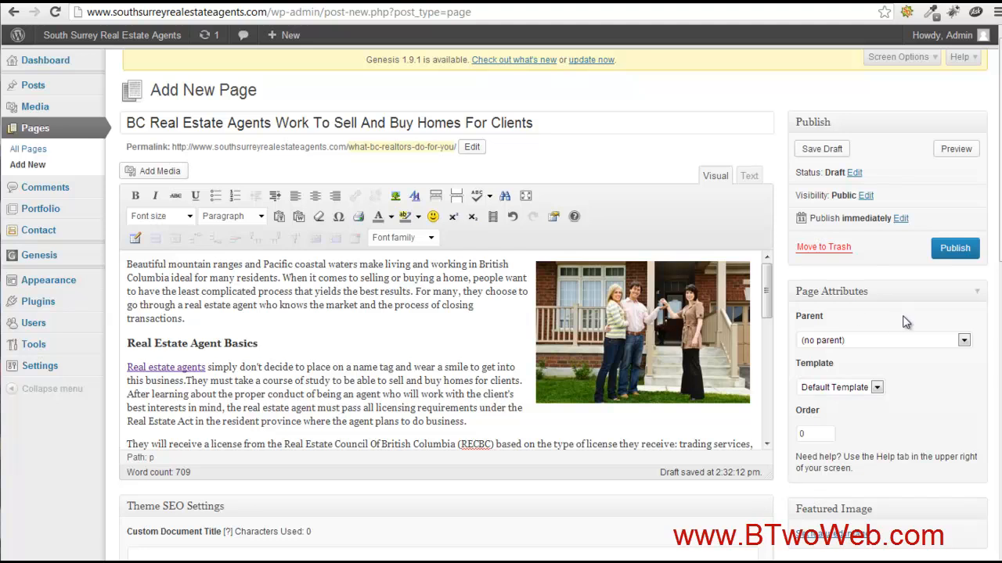
click(963, 340)
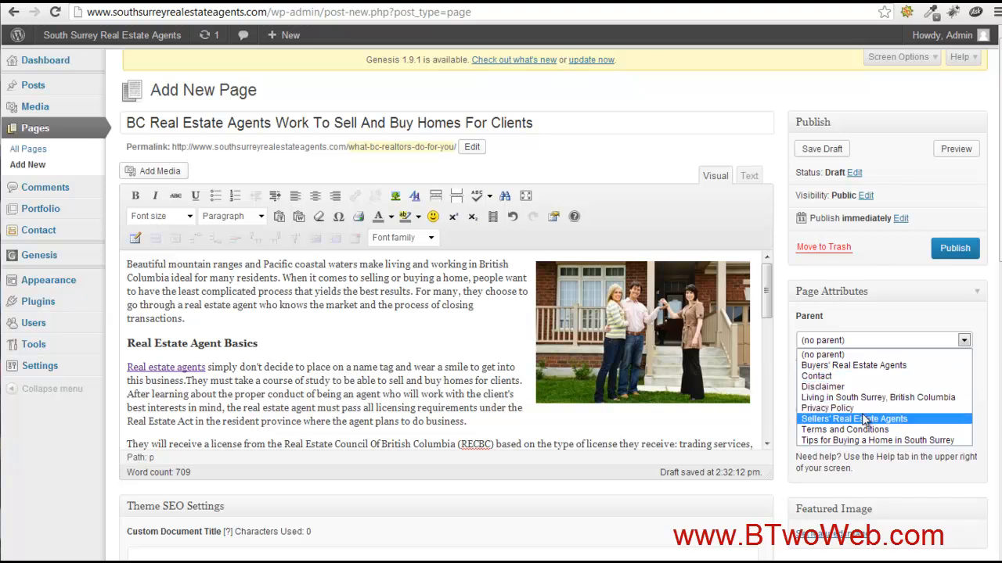
click(359, 316)
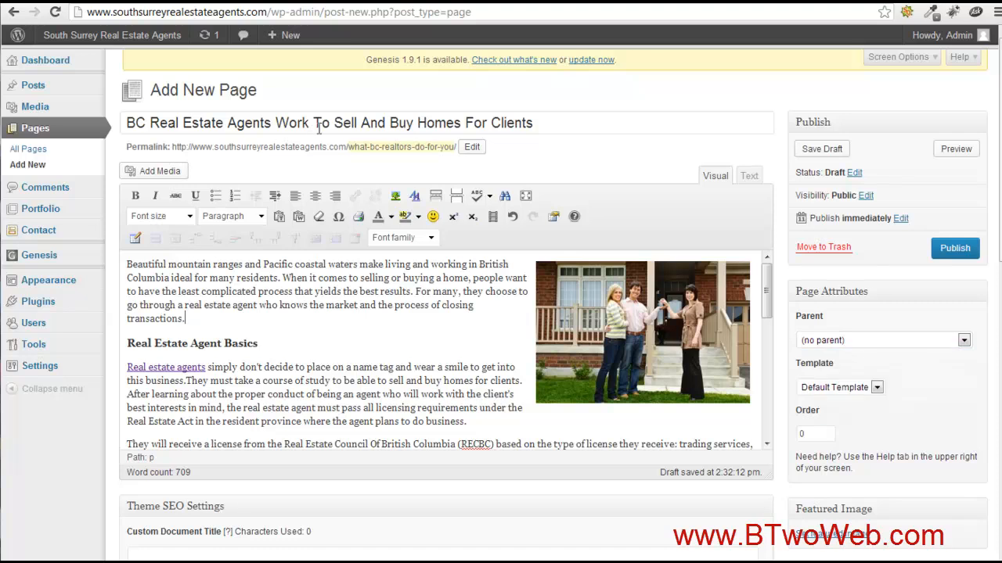
click(963, 342)
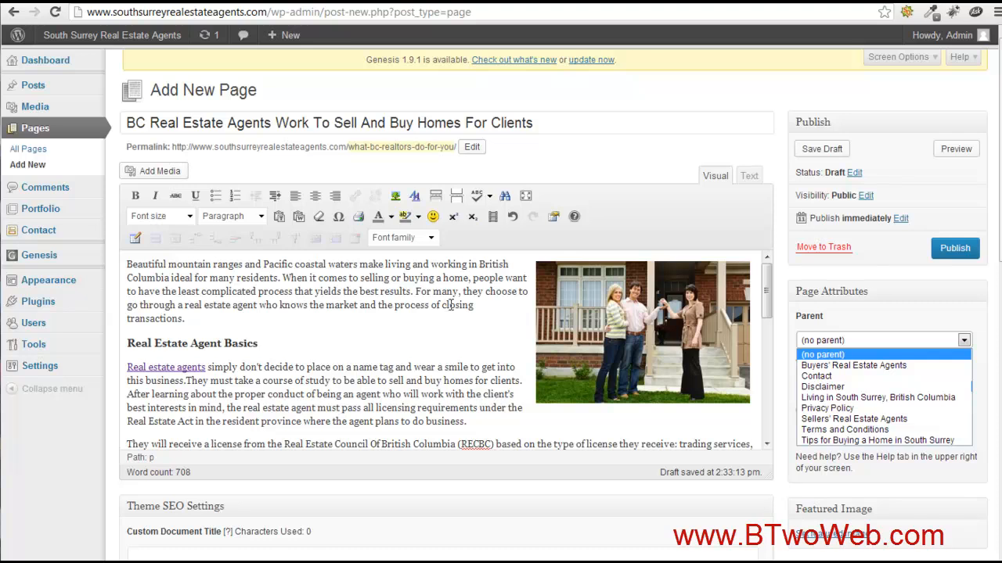
click(912, 342)
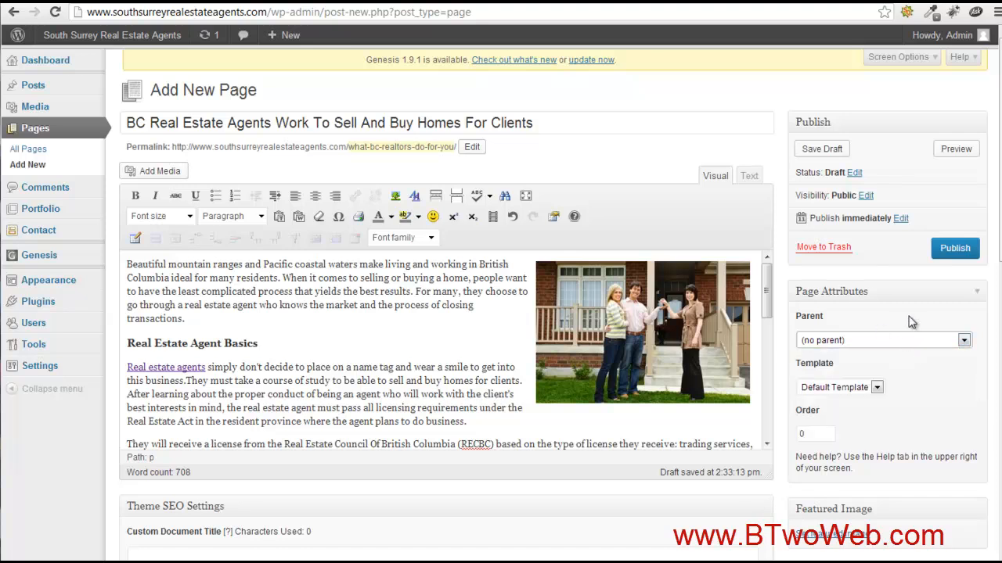
scroll(896, 315, down, 2)
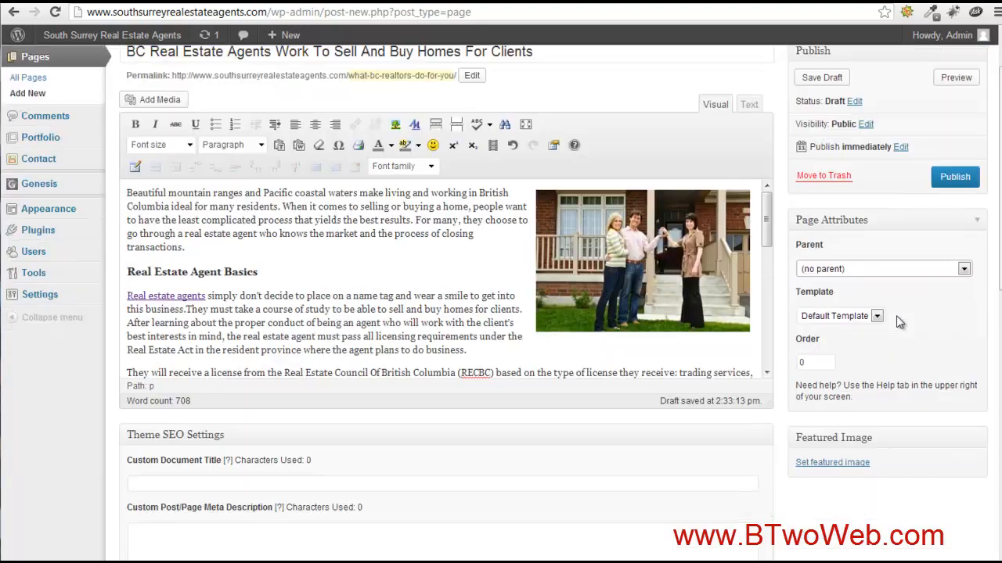
scroll(896, 315, down, 2)
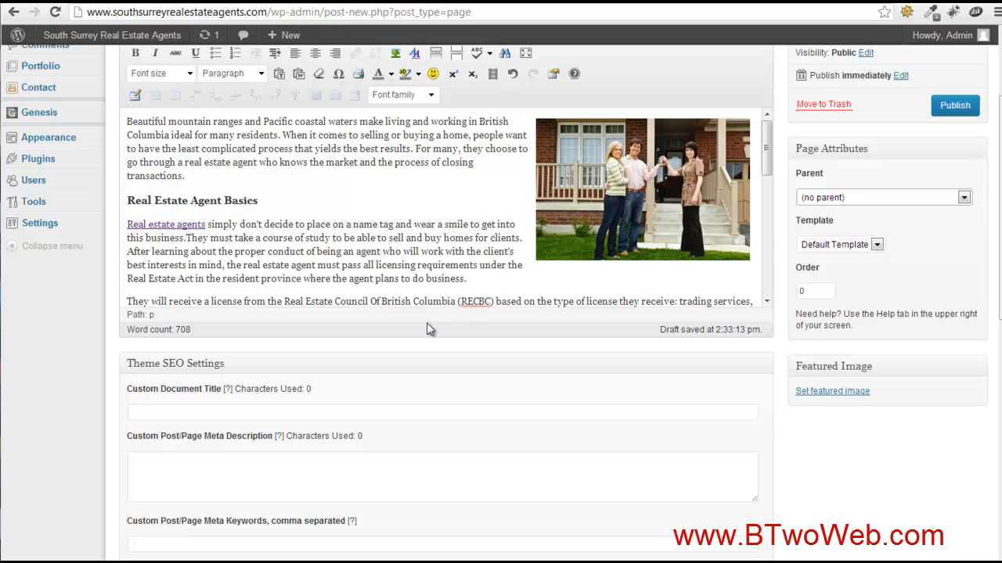
Copy the page title "BC Real Estate Agents Work To Sell And Buy Homes For Clients" into the custom document title
scroll(297, 317, up, 5)
drag(544, 122, 130, 127)
key(ctrl+c)
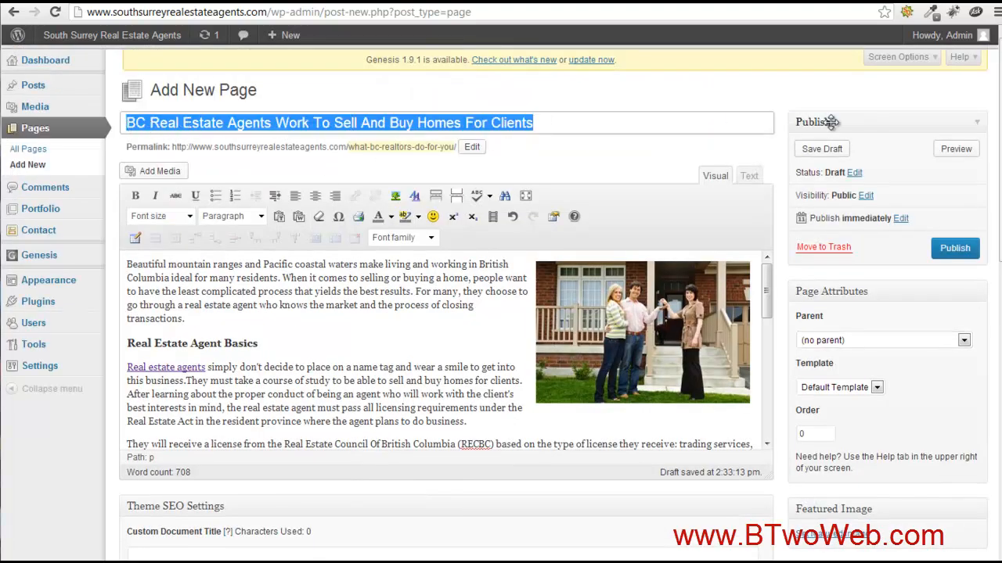
scroll(981, 235, down, 3)
click(461, 393)
key(ctrl+v)
Copy the article's first two sentences into the custom meta description
scroll(461, 392, up, 3)
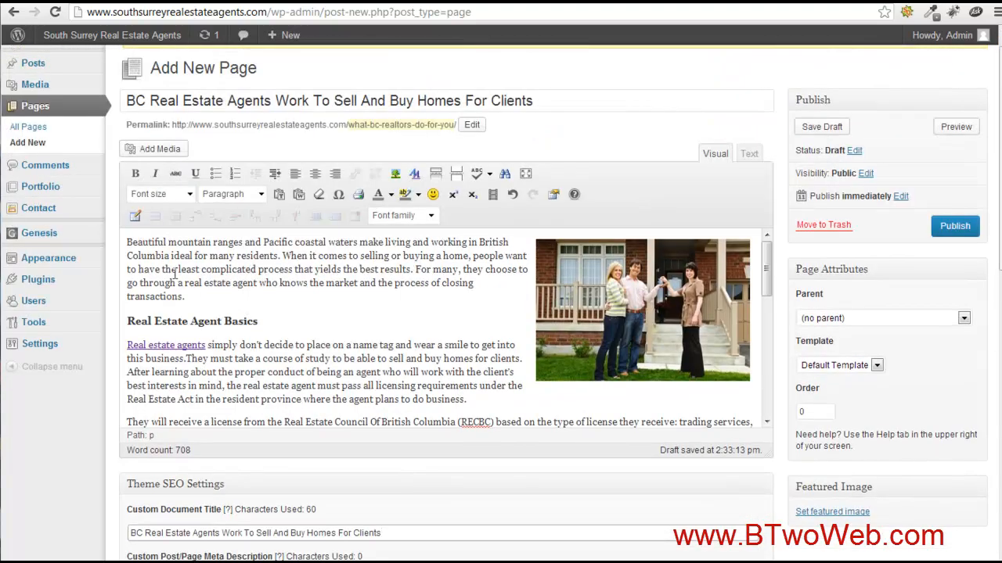
drag(128, 243, 416, 269)
key(ctrl+c)
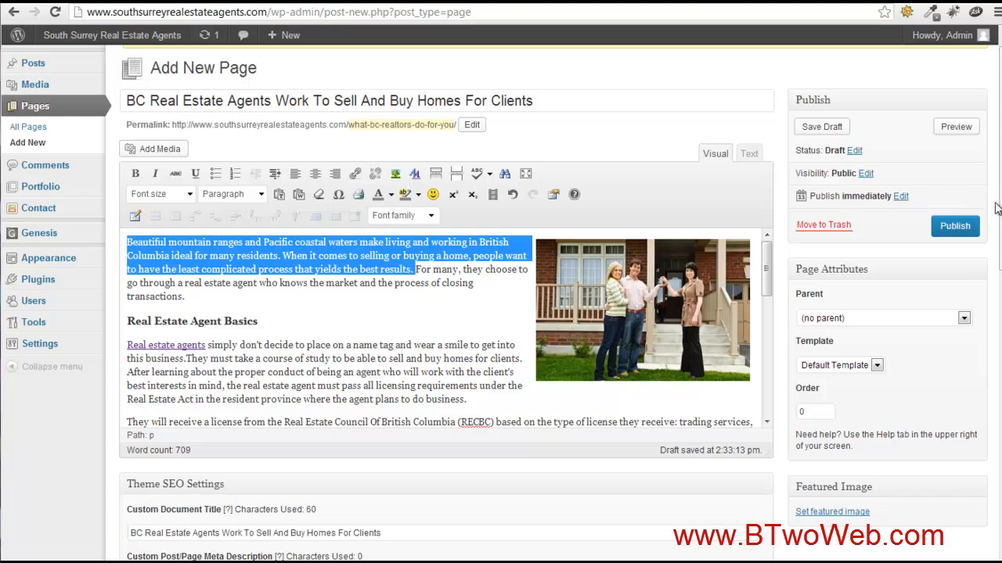
scroll(939, 258, down, 3)
click(463, 419)
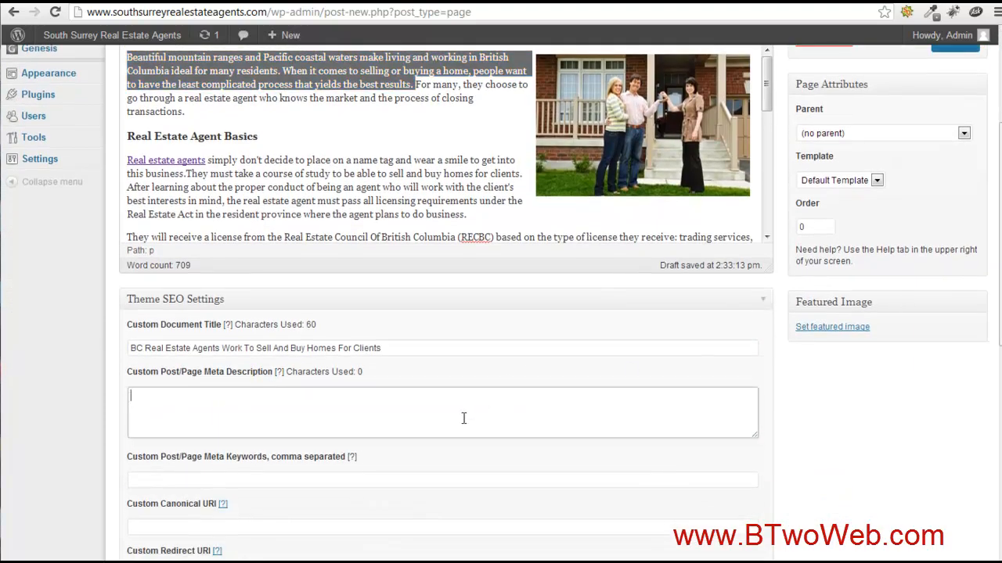
key(ctrl+v)
Review the Theme SEO Settings, including the title, meta description, keywords and robots options, and return to the article text
click(251, 477)
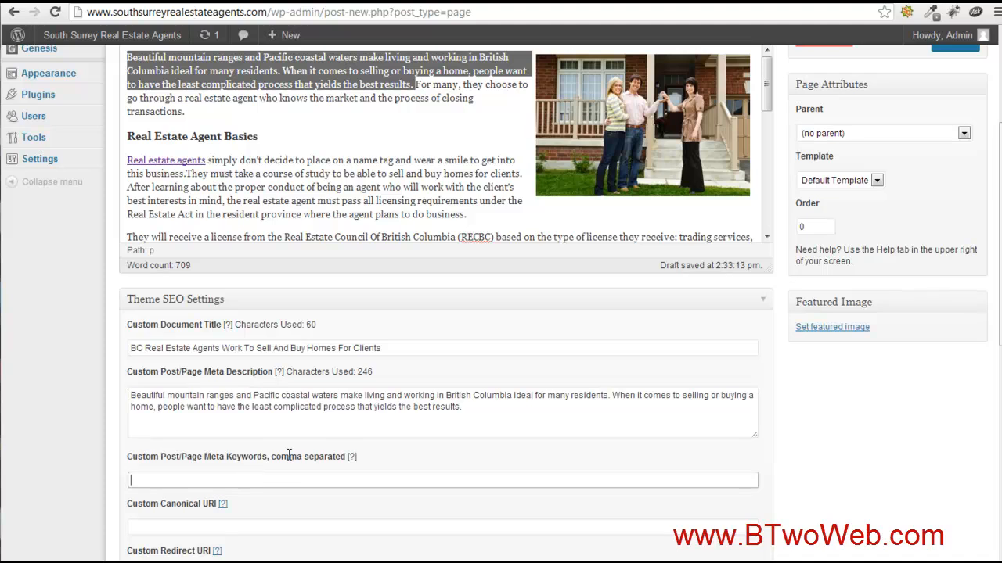
scroll(840, 403, down, 2)
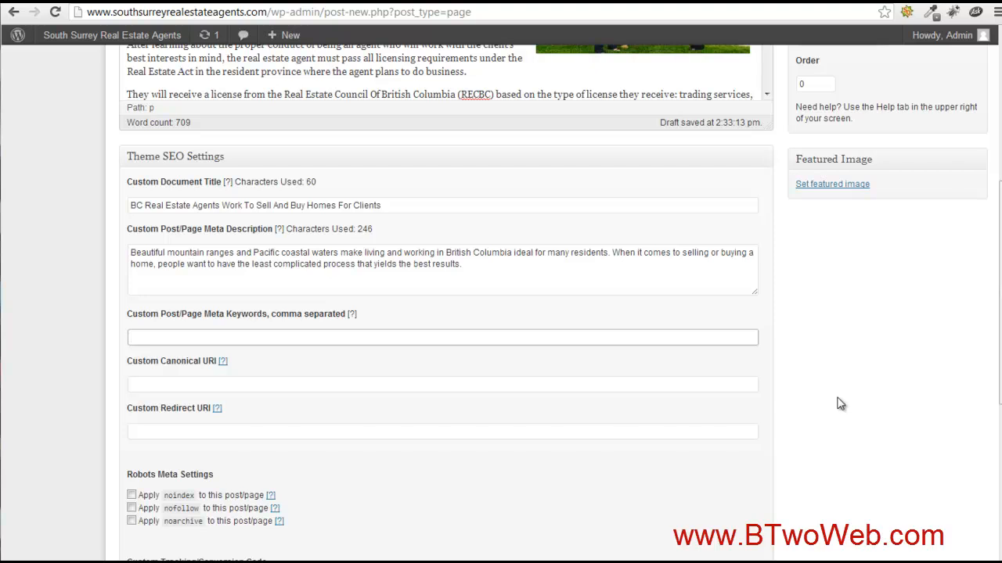
drag(399, 206, 242, 206)
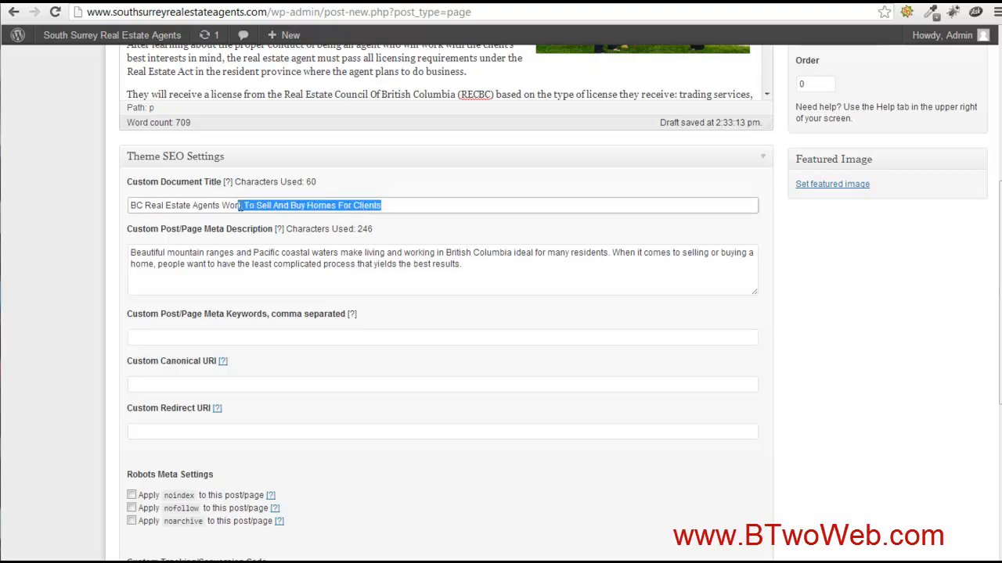
drag(507, 279, 415, 274)
scroll(797, 362, up, 5)
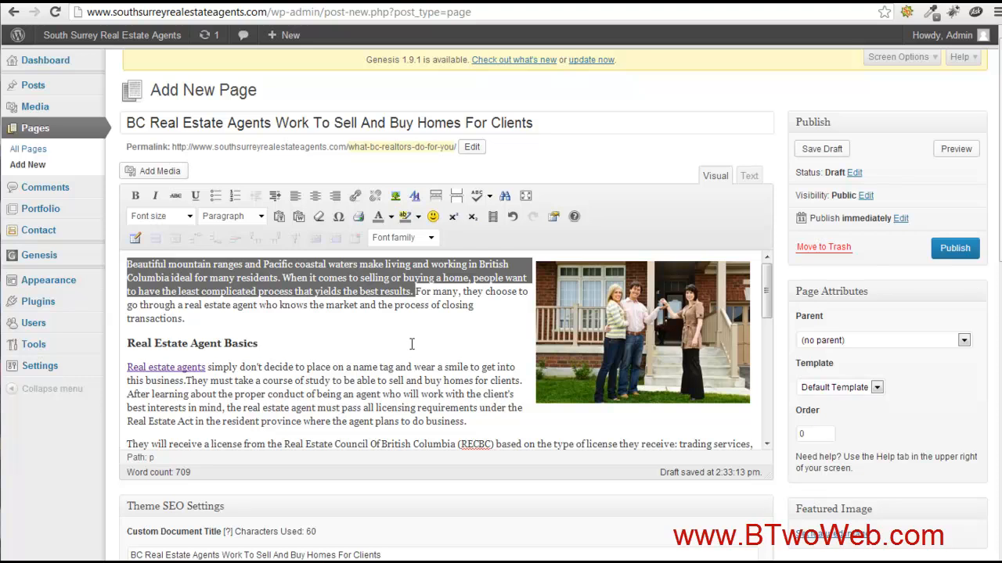
click(356, 377)
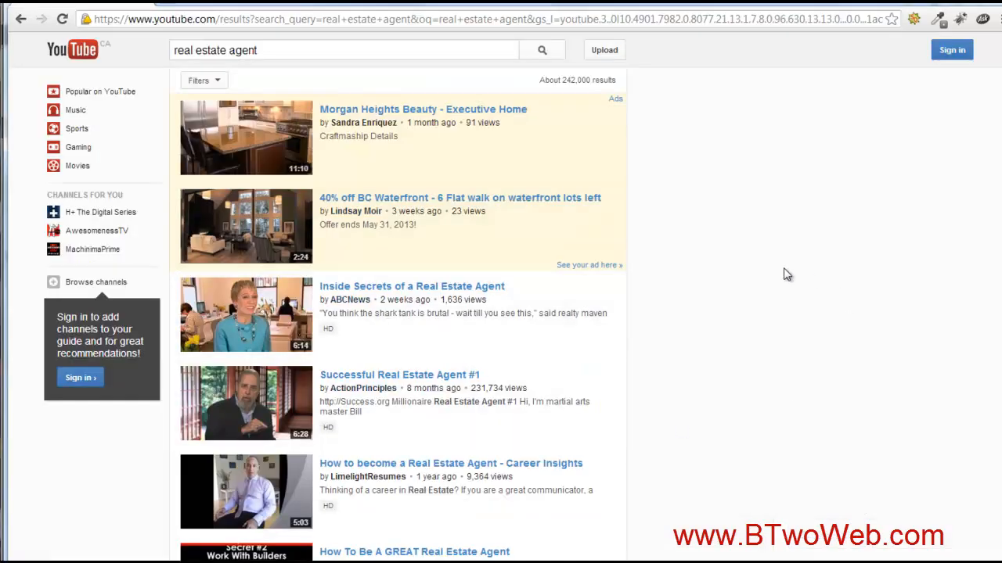
In YouTube's results for "real estate agent", open the video "Inside Secrets of a Real Estate Agent" and pause it
scroll(786, 274, down, 1)
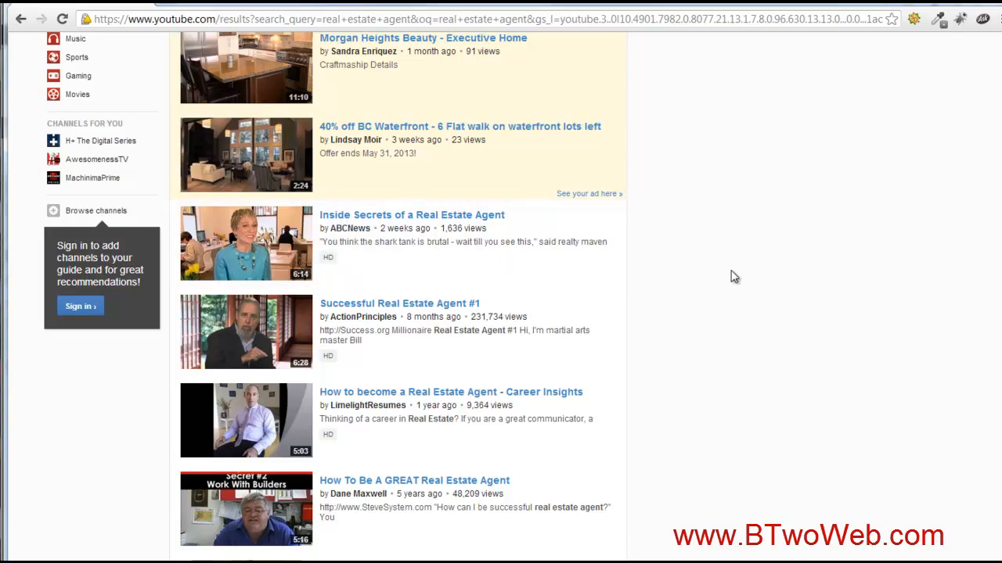
click(419, 219)
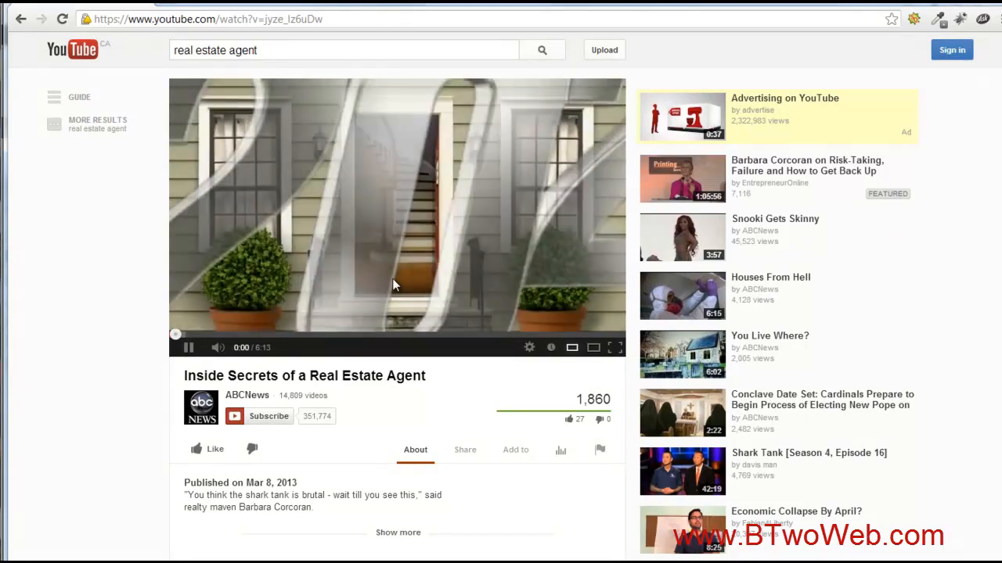
click(190, 347)
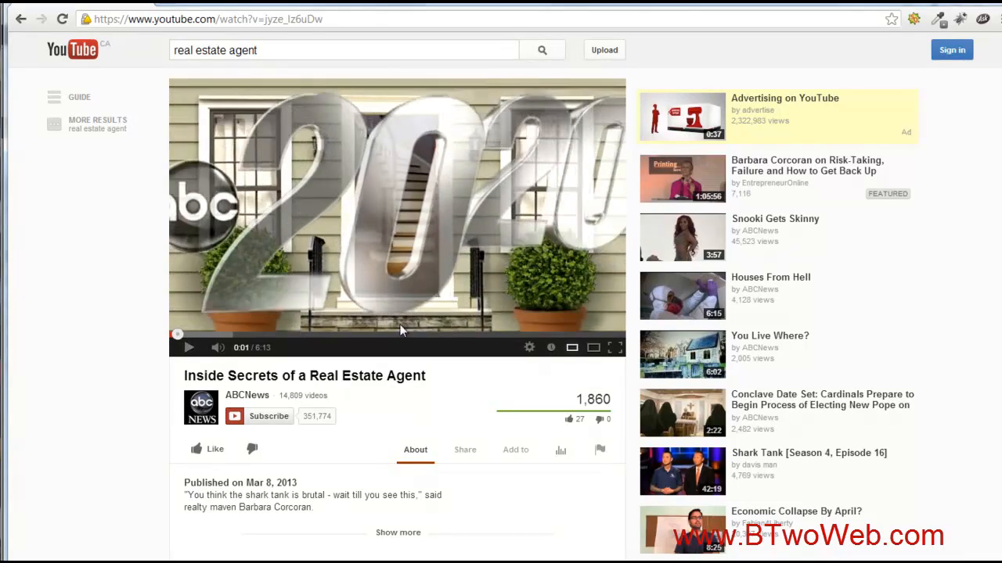
Open the video's sharing options and bring up its embed code
scroll(392, 288, down, 1)
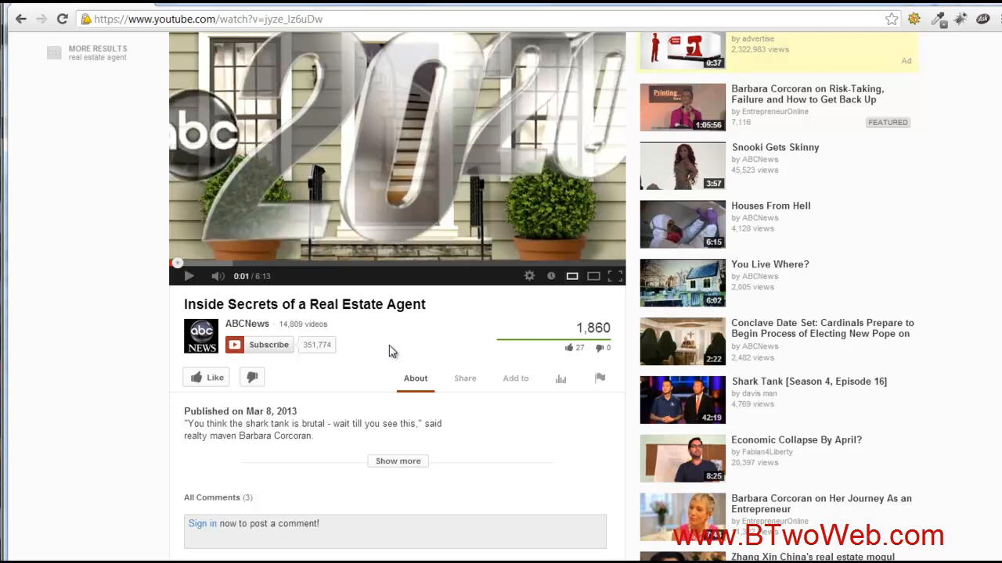
click(465, 383)
scroll(412, 360, down, 2)
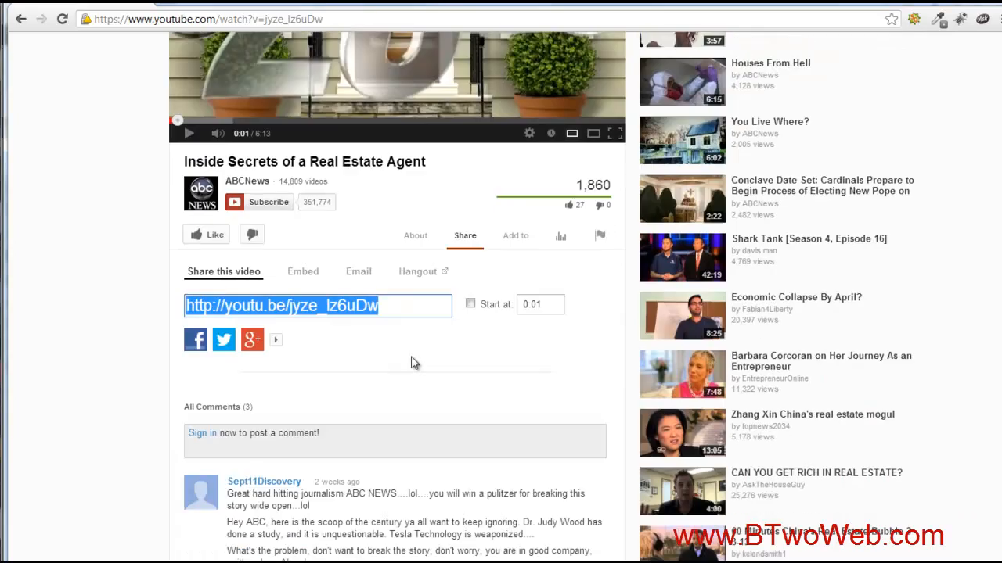
scroll(387, 309, up, 3)
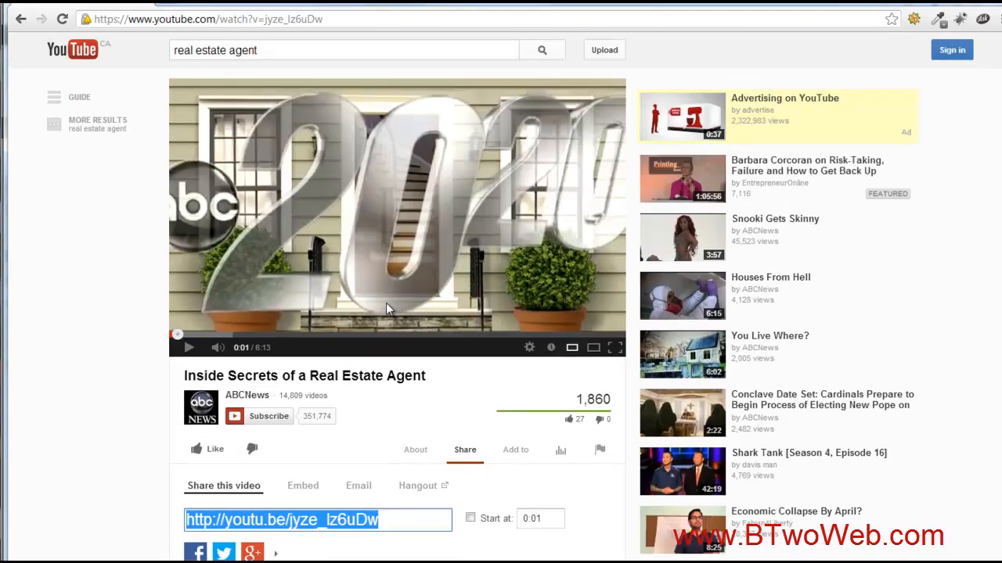
scroll(398, 263, down, 2)
scroll(399, 268, down, 1)
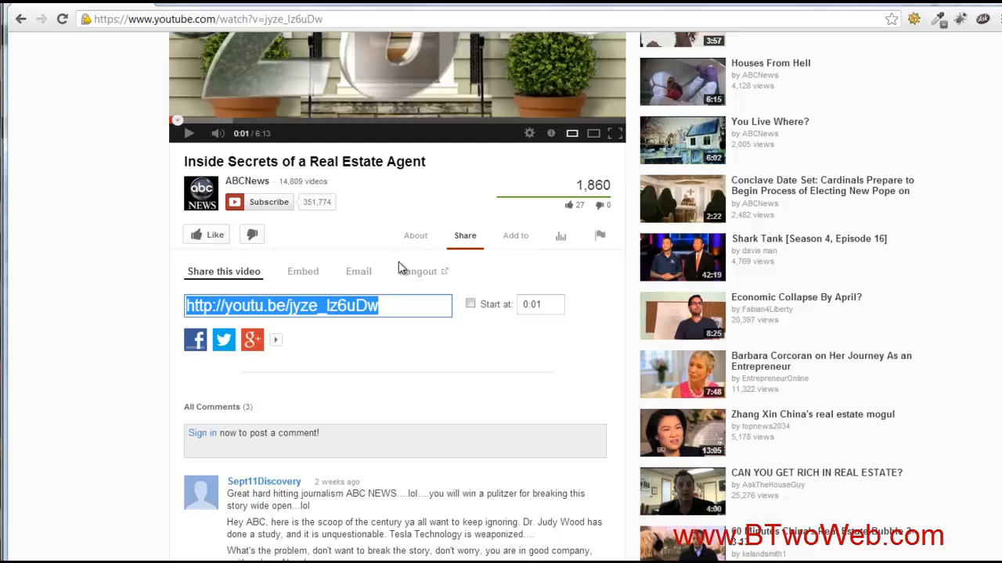
click(302, 274)
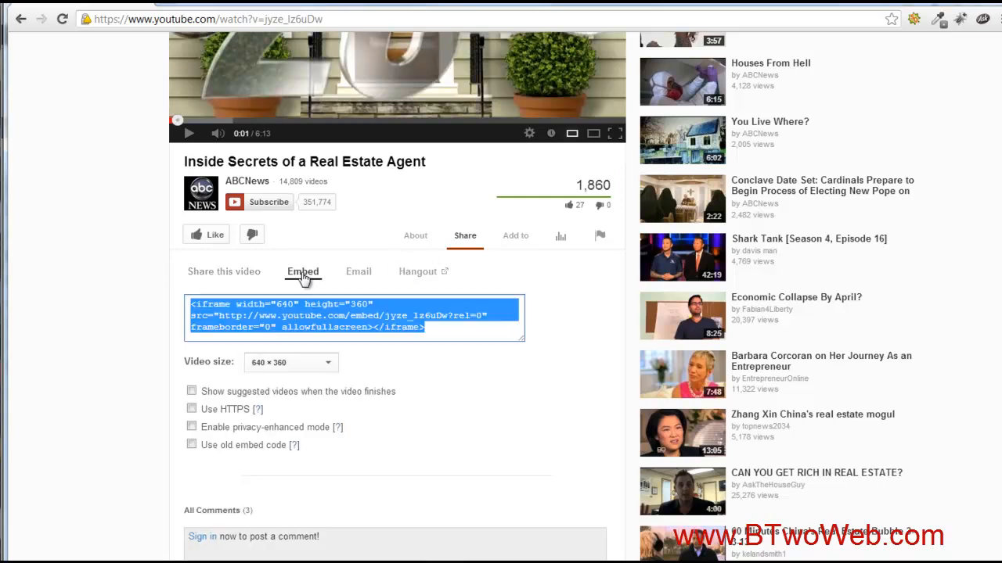
Examine the video's full iframe embed code and its width value
click(195, 306)
drag(191, 305, 439, 327)
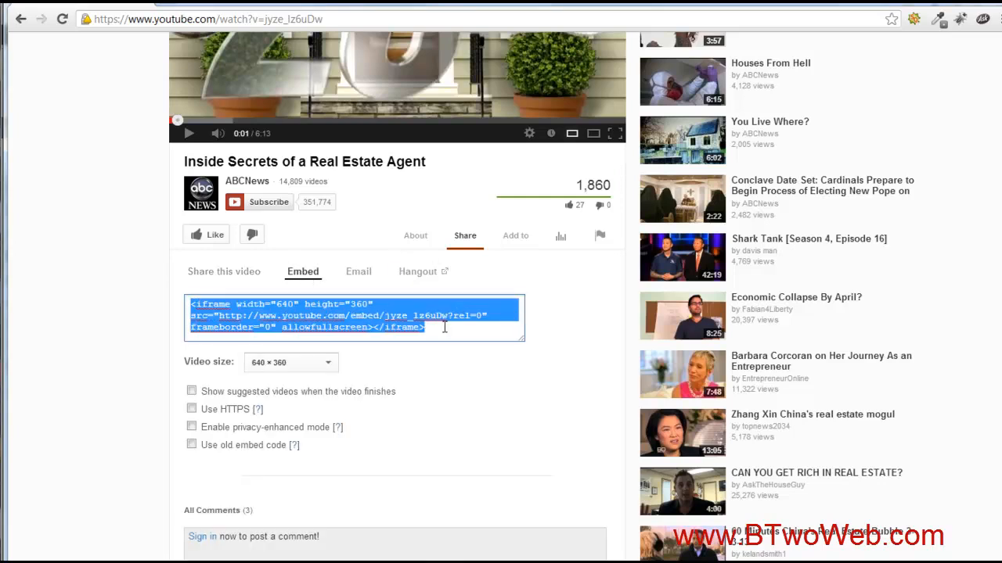
click(276, 304)
drag(275, 304, 291, 307)
key(ctrl+a)
click(356, 310)
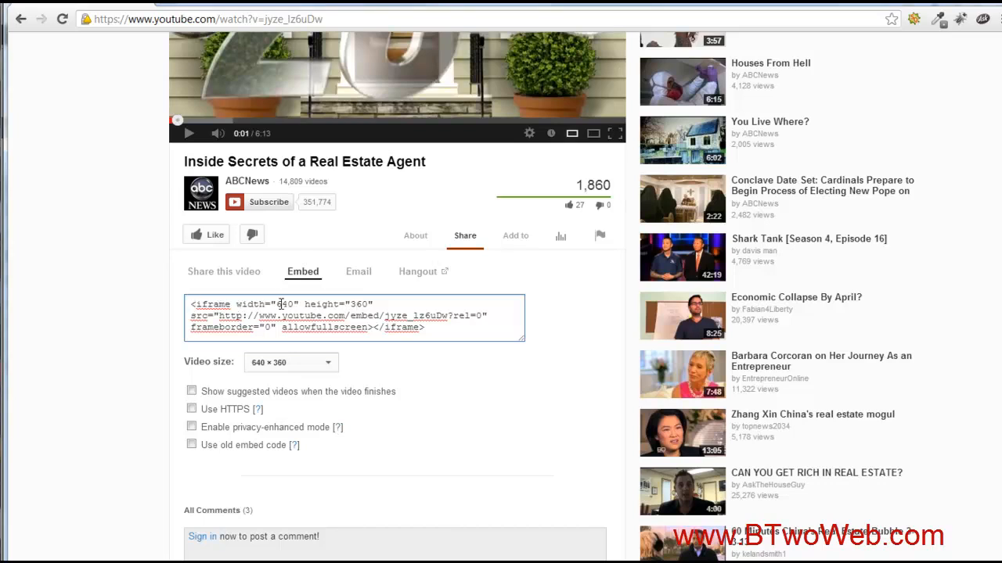
drag(191, 304, 442, 329)
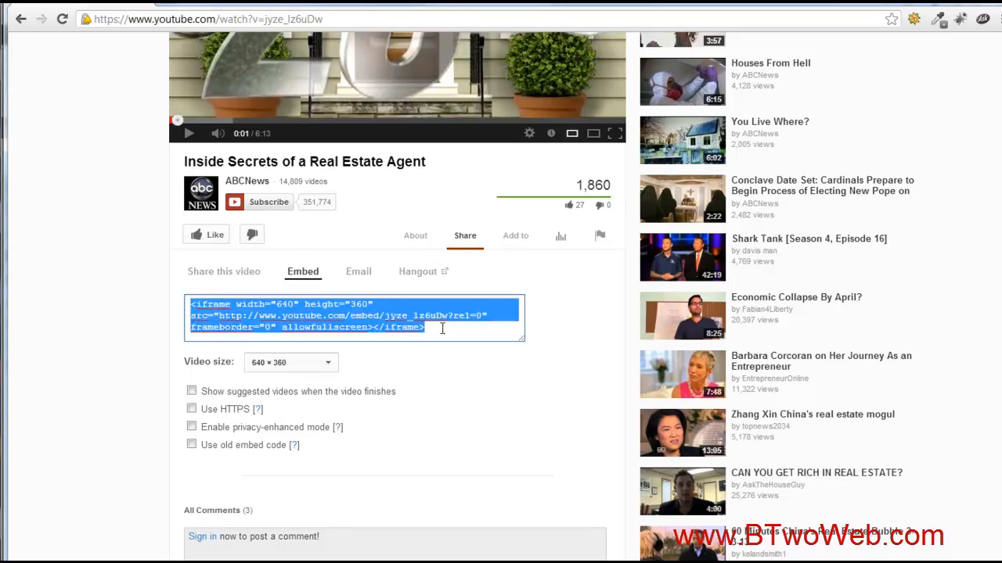
click(396, 316)
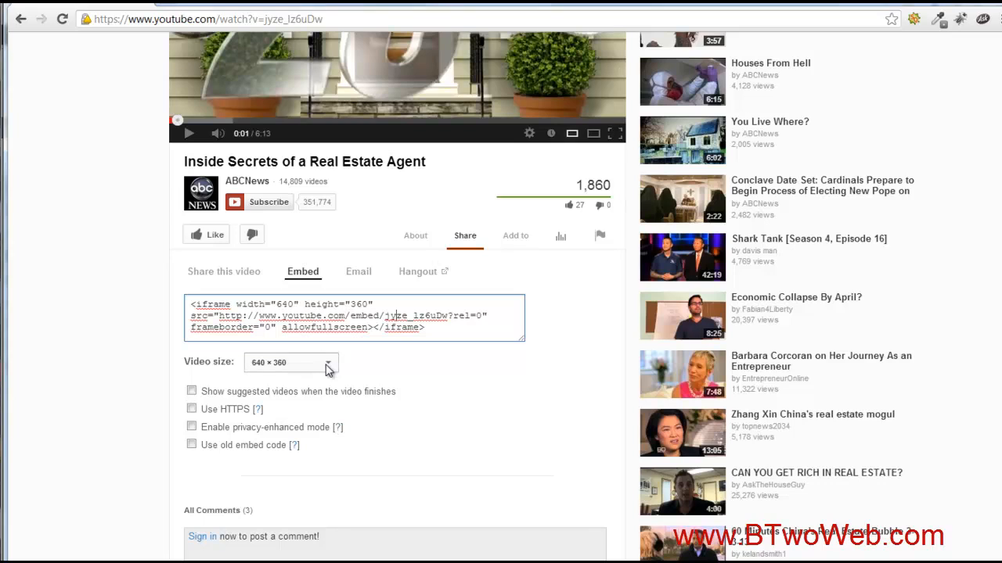
Set the embedded video size to 560 × 315 and copy the entire iframe embed code
click(327, 368)
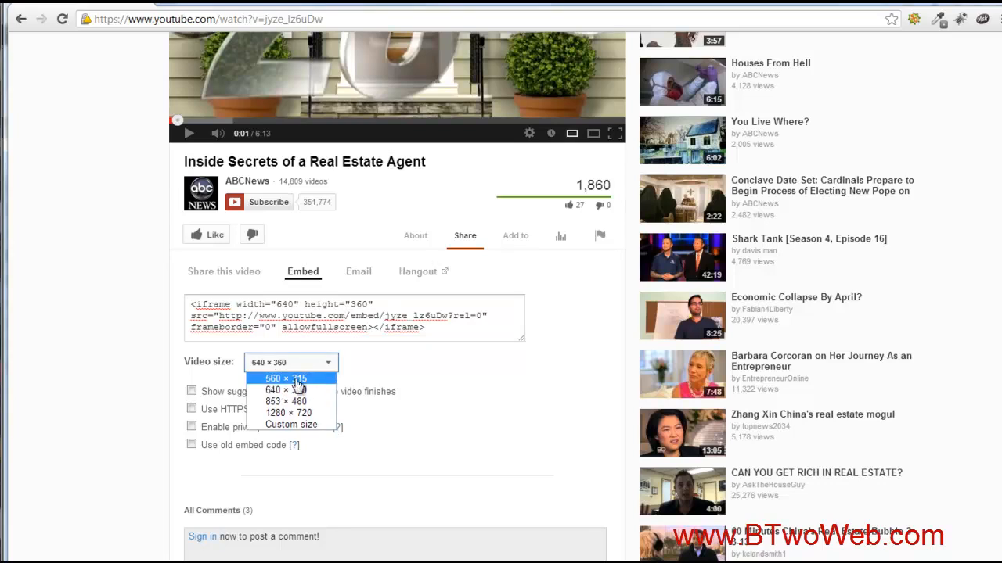
click(296, 380)
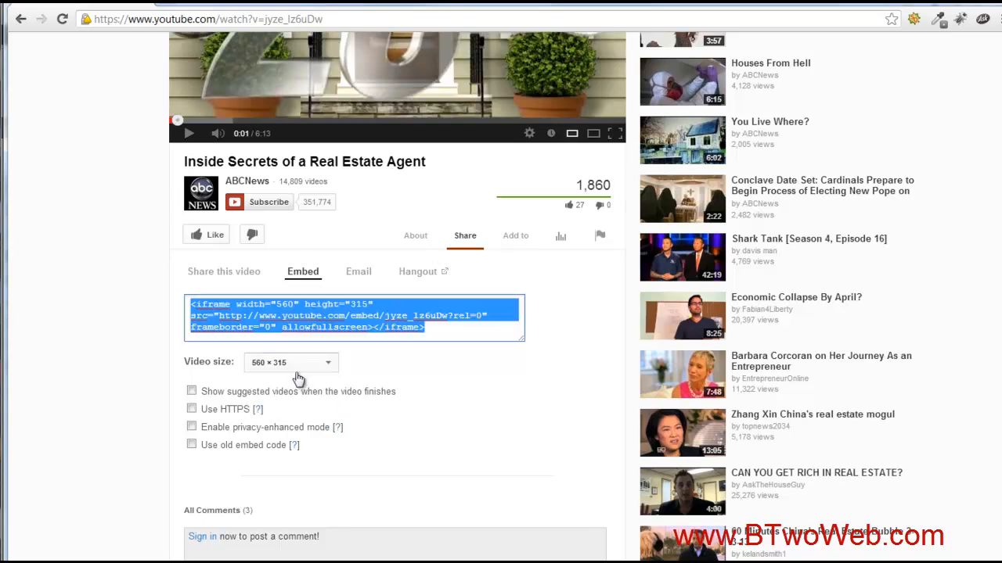
click(288, 304)
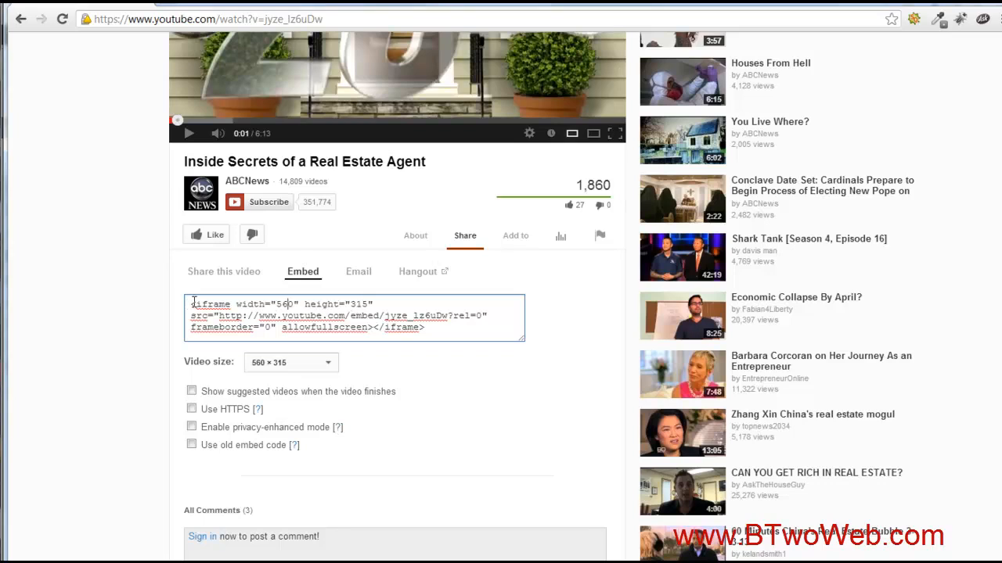
drag(190, 304, 453, 341)
key(ctrl+c)
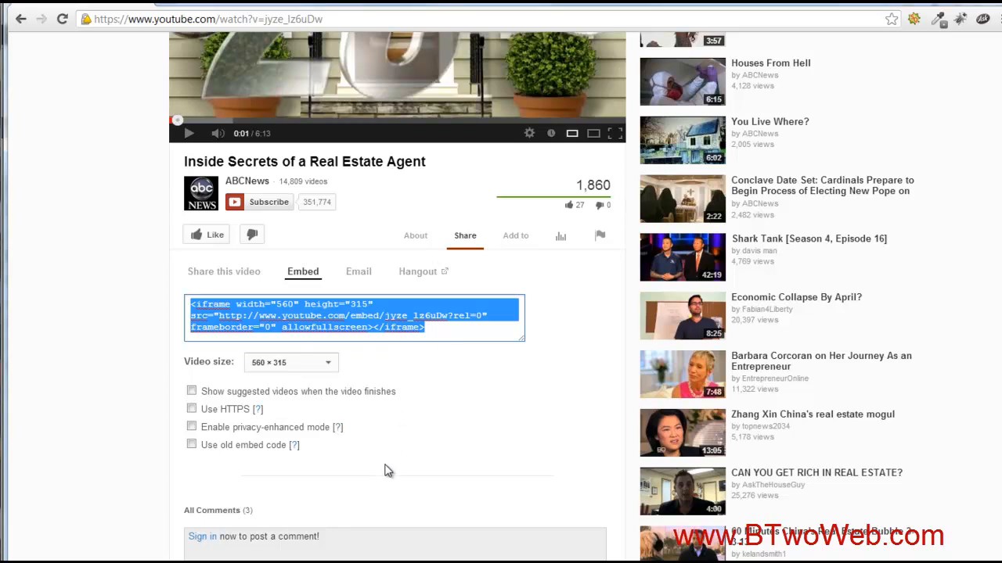
Switch to the WordPress page draft, show the article as HTML text and inspect the link and image code
mouse_move(368, 557)
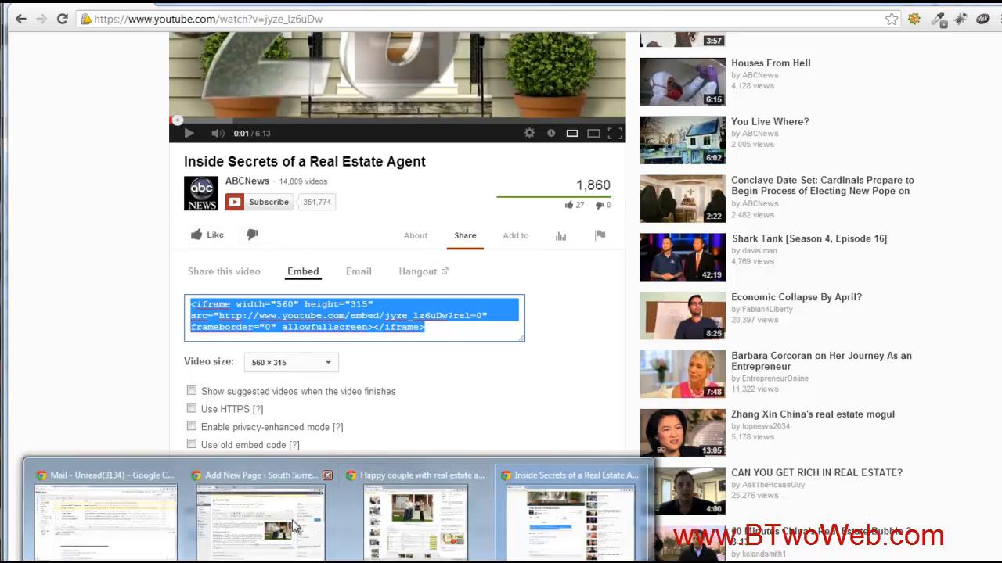
click(266, 523)
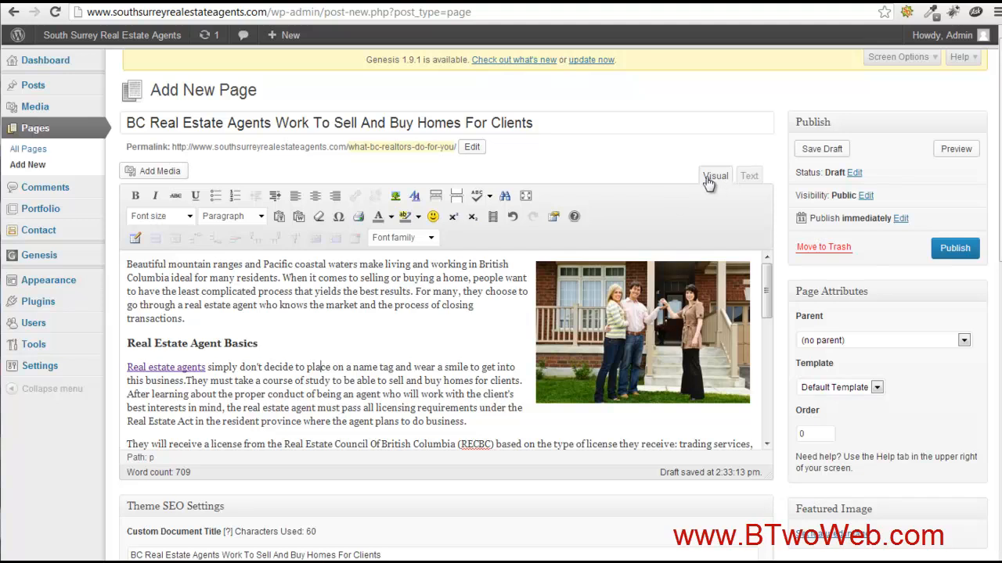
click(749, 177)
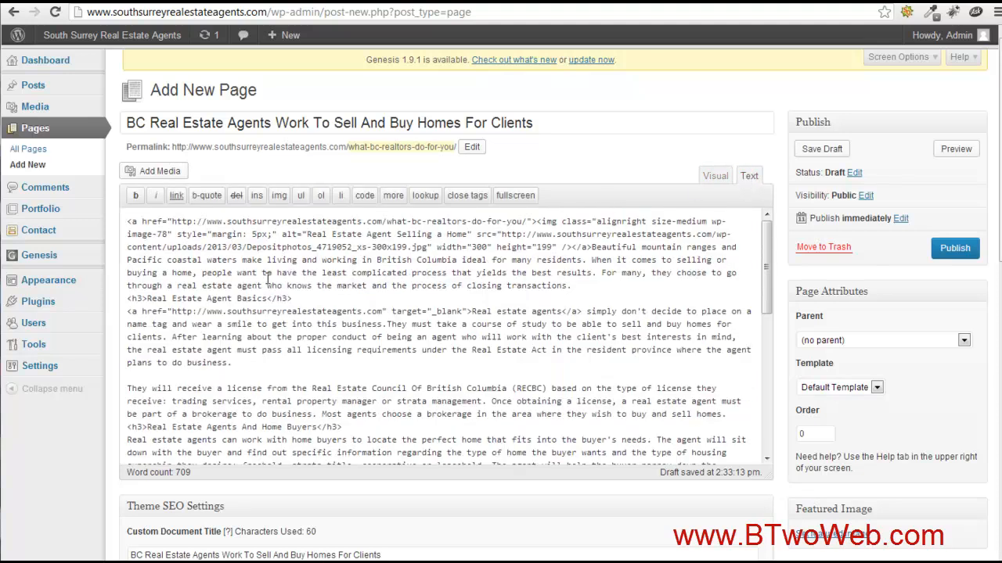
drag(128, 311, 583, 312)
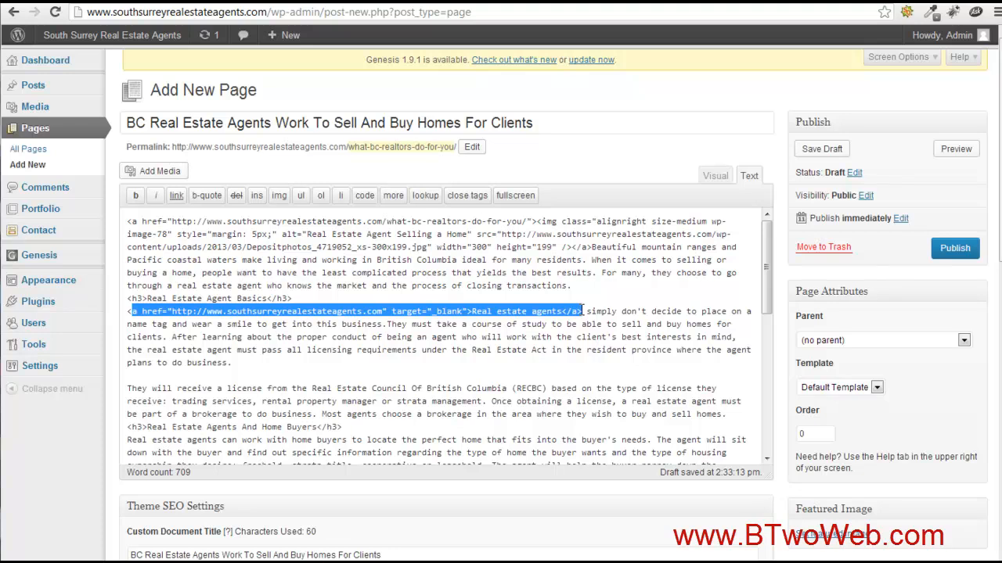
drag(259, 234, 526, 247)
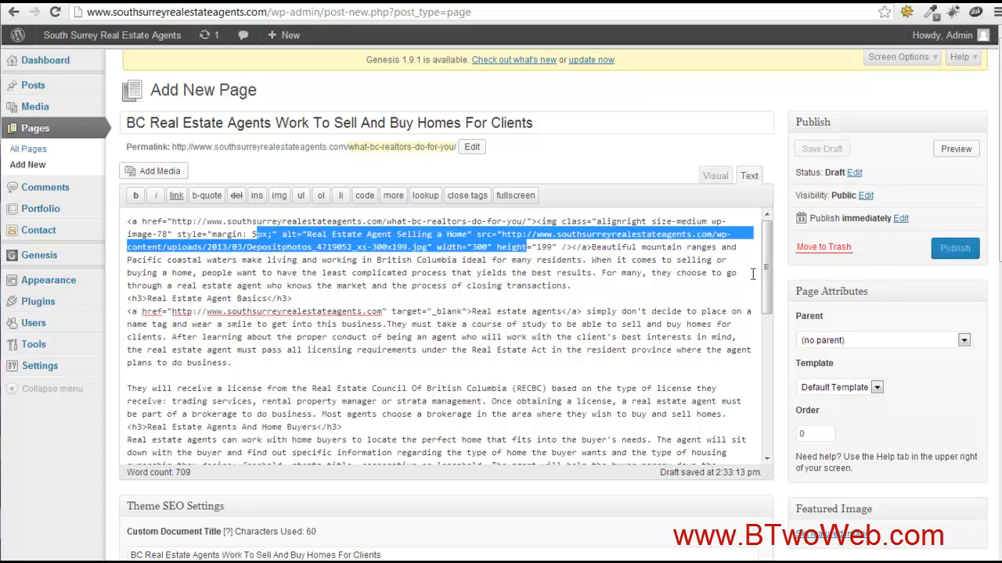
Paste the copied video embed code on a new line after the article's last paragraph
drag(767, 285, 765, 452)
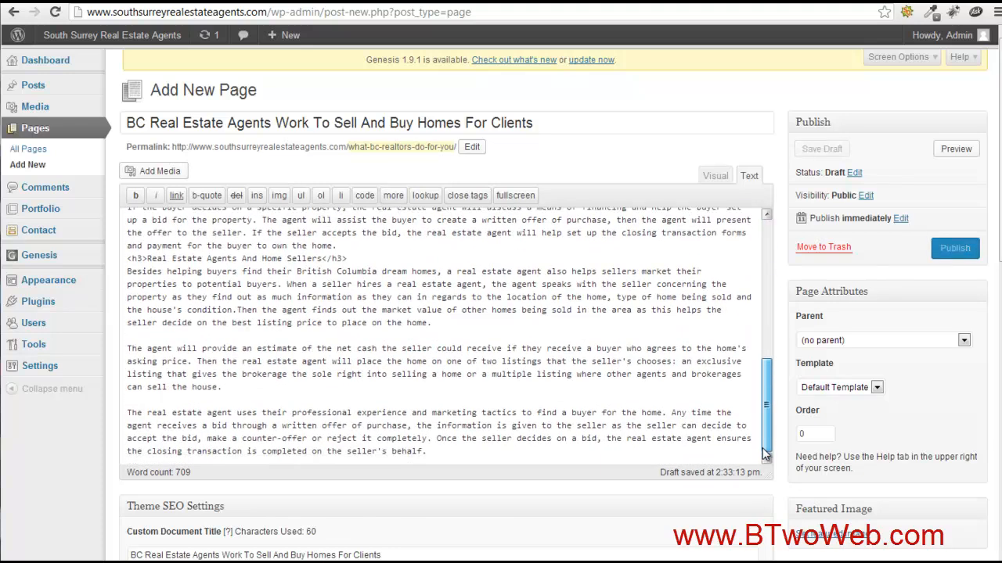
click(475, 455)
key(Return)
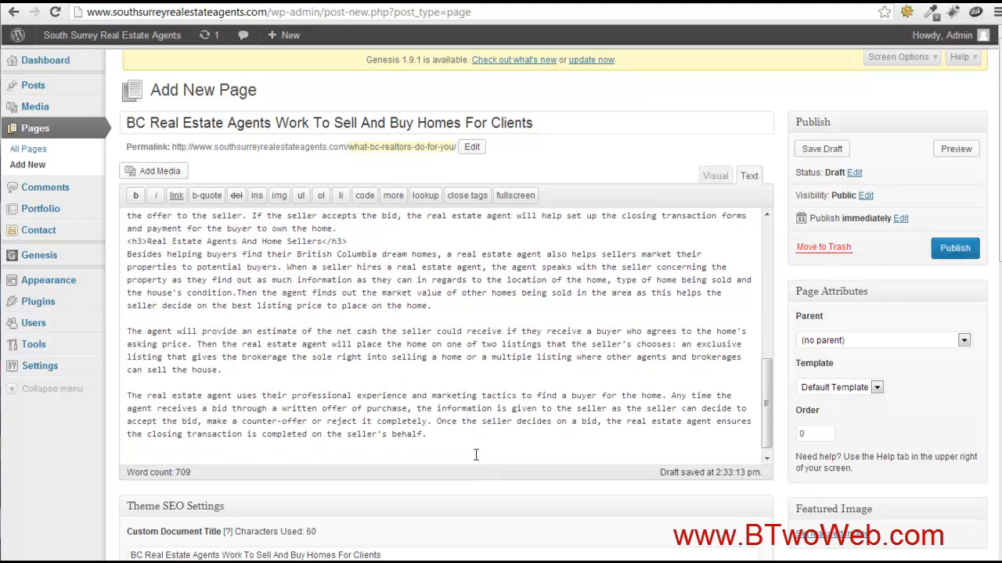
key(ctrl+v)
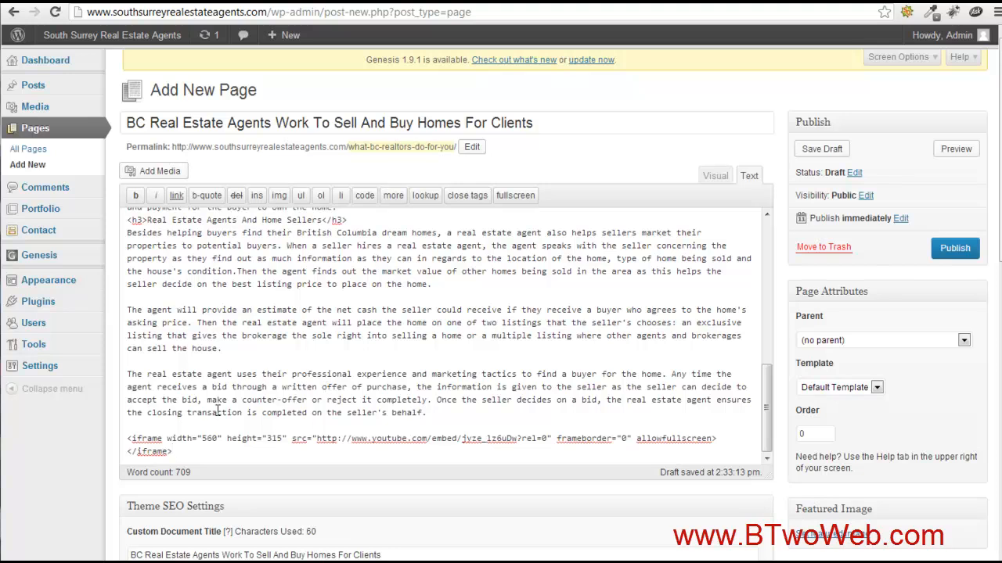
Check the video's placement below the article in the visual editing view and publish the page
click(714, 177)
scroll(761, 440, down, 10)
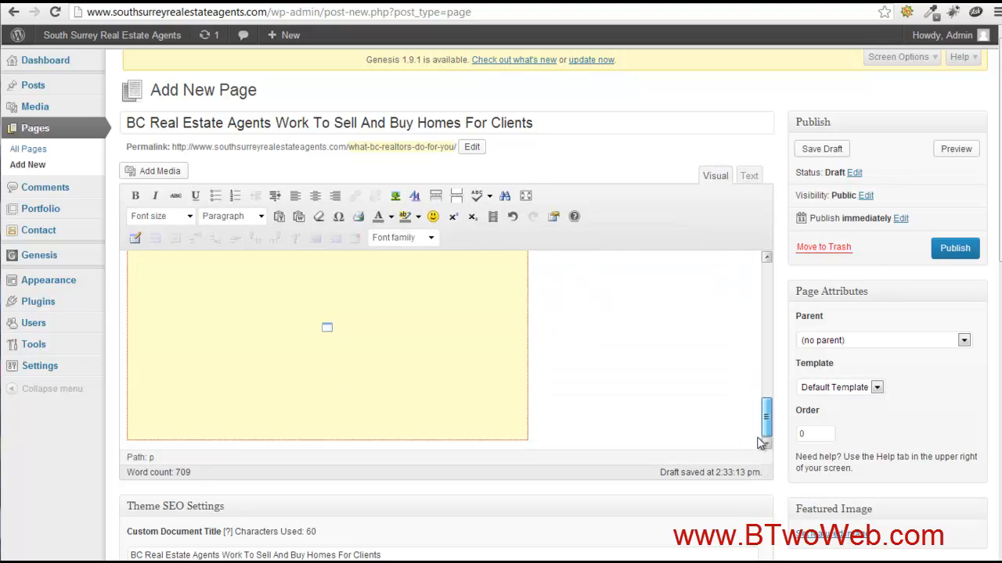
scroll(376, 368, up, 2)
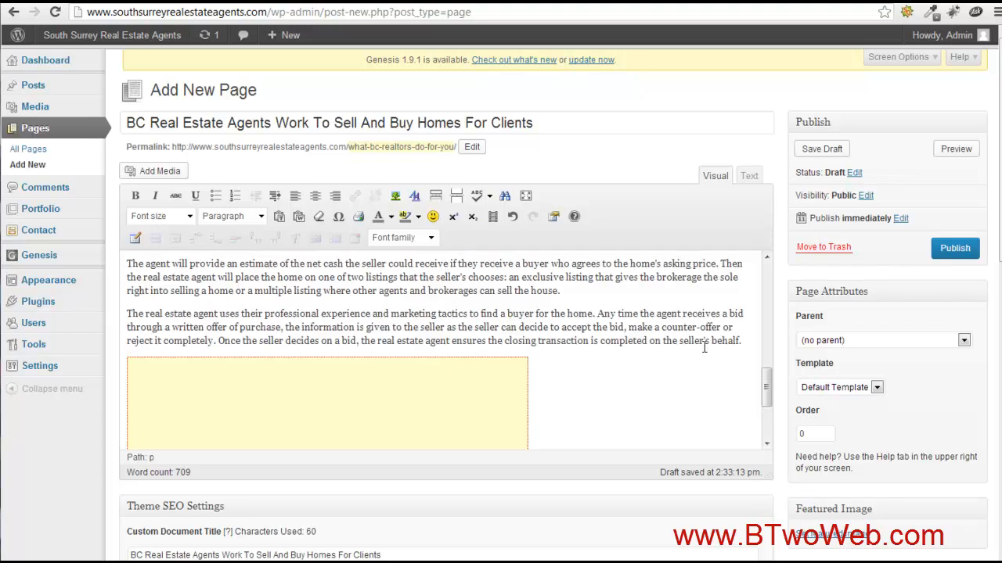
scroll(703, 348, up, 5)
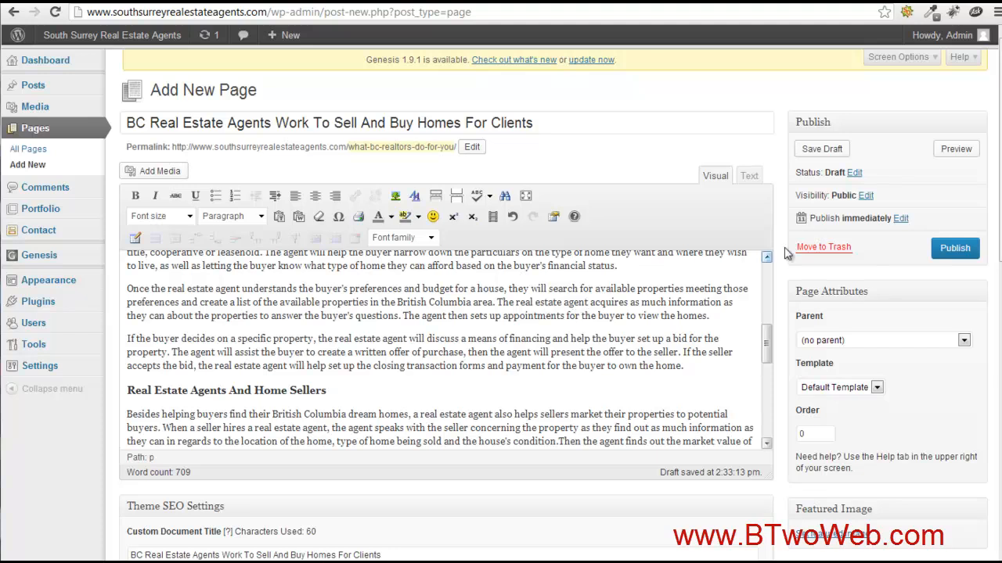
click(951, 257)
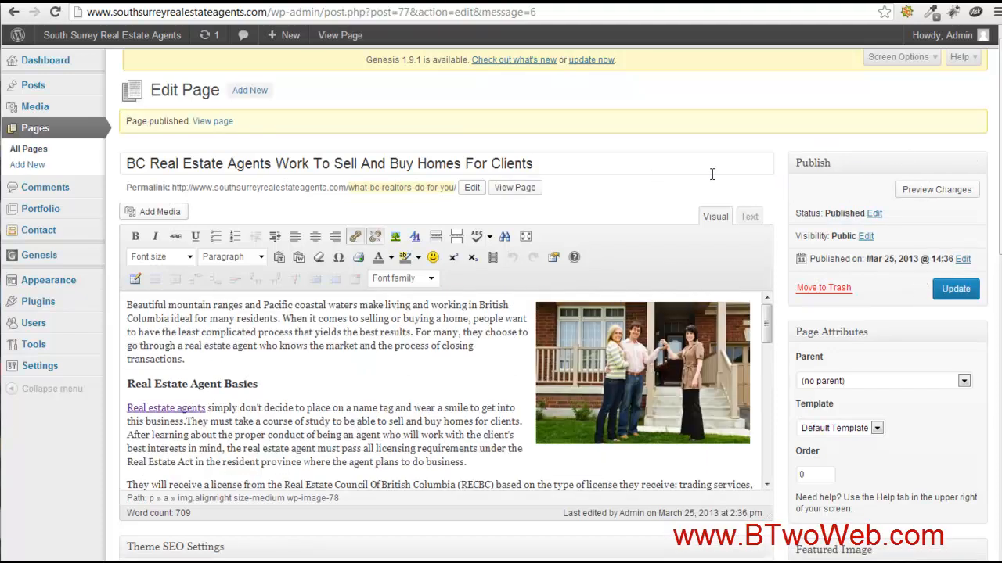
View the published page and review its title, image, headings, link and text down to the embedded video
click(508, 189)
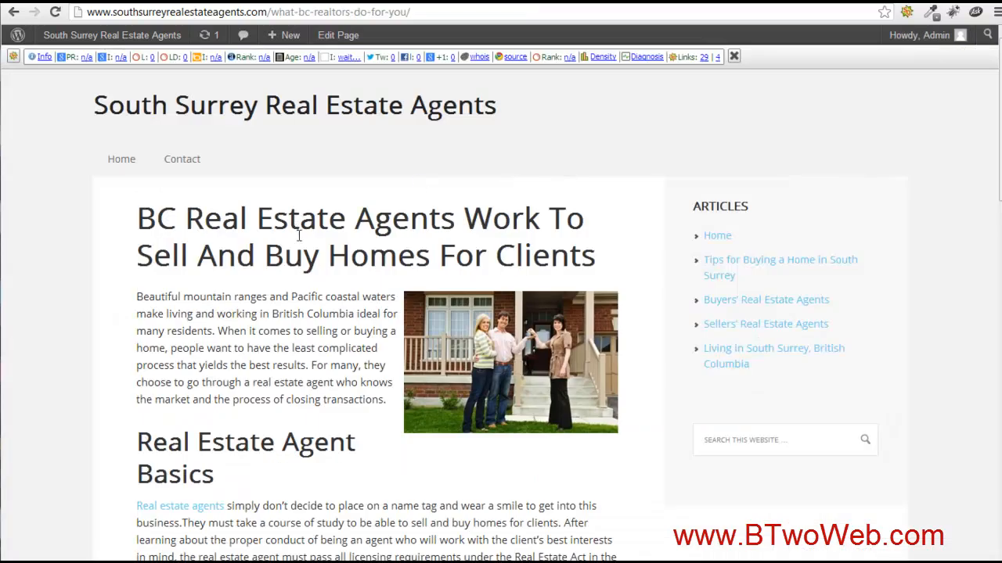
scroll(298, 235, down, 2)
scroll(305, 202, down, 1)
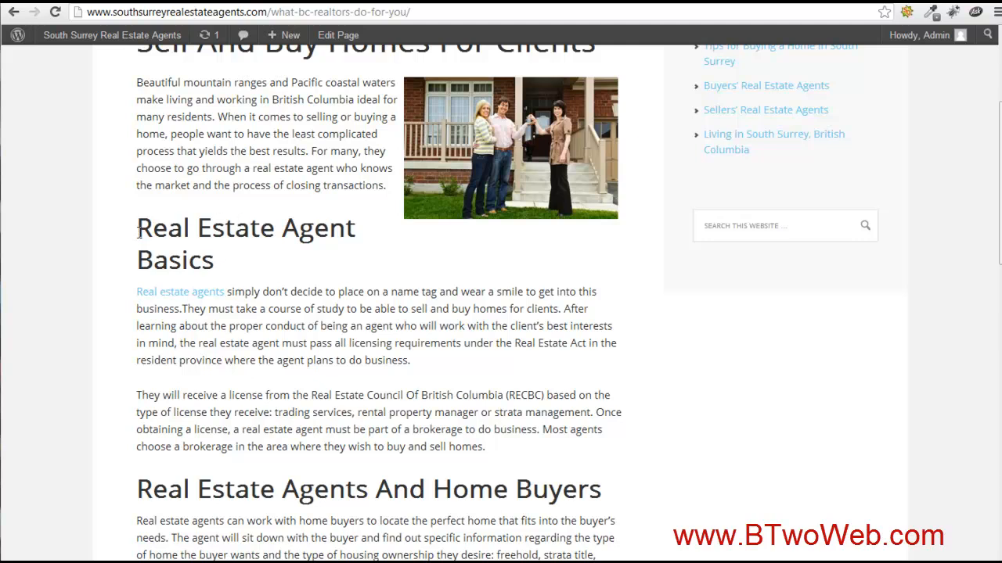
scroll(275, 221, down, 2)
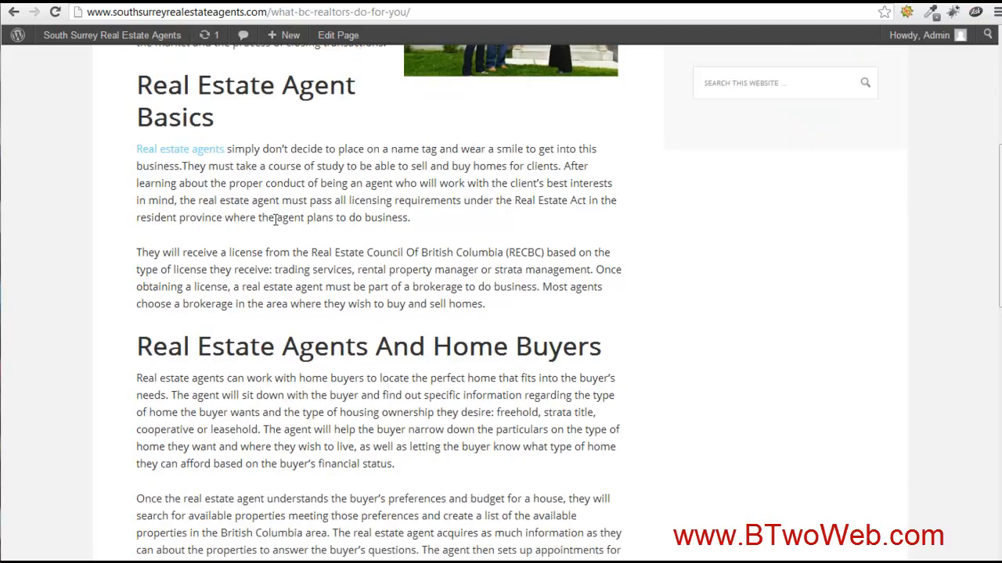
scroll(276, 227, up, 2)
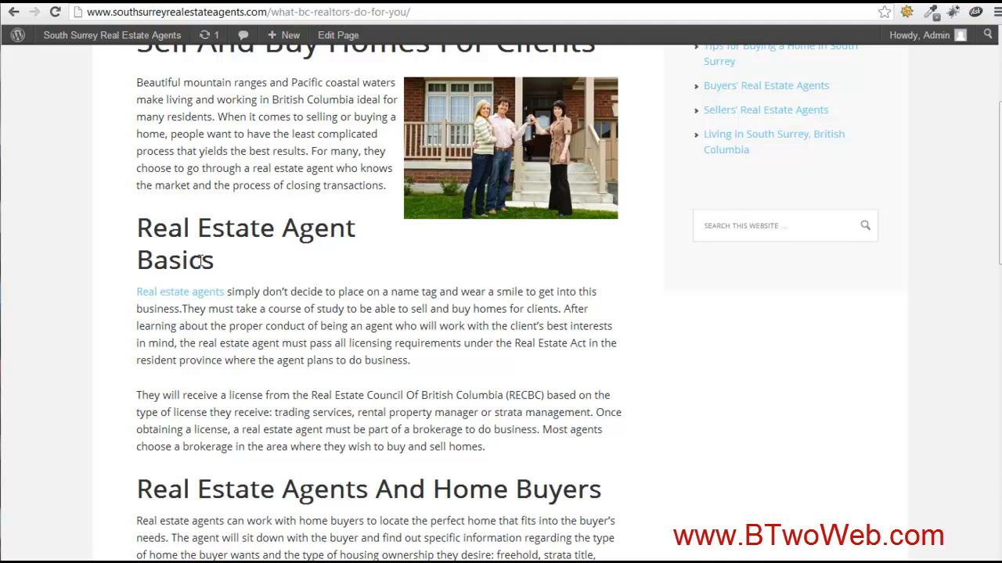
scroll(276, 256, down, 1)
scroll(276, 256, down, 2)
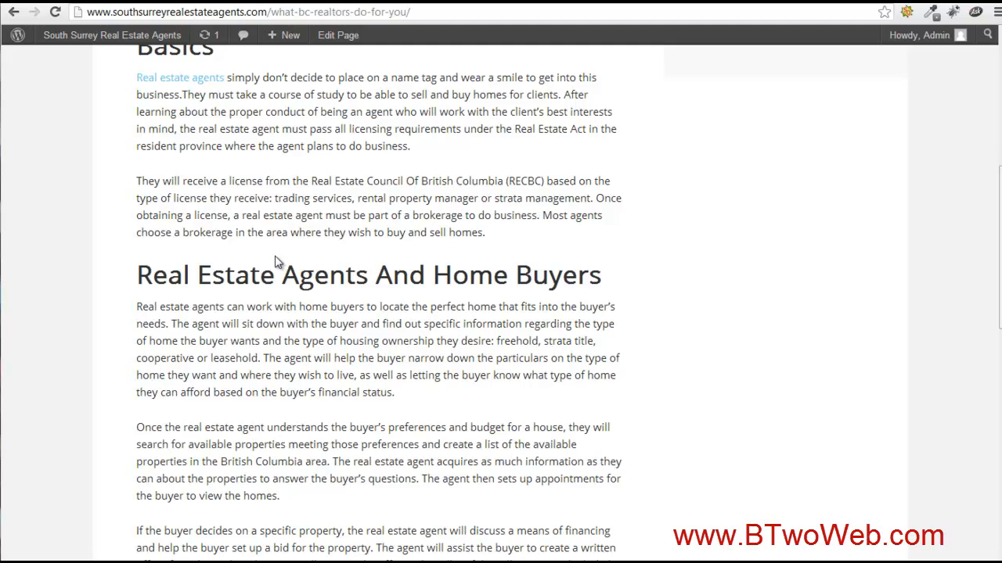
scroll(276, 258, down, 2)
scroll(276, 256, down, 3)
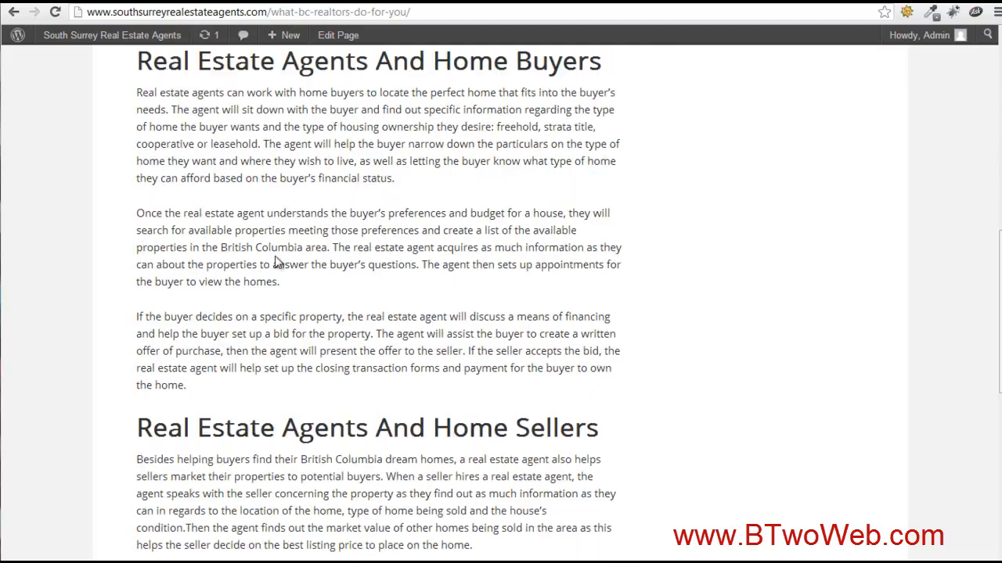
scroll(276, 256, up, 5)
scroll(276, 261, down, 9)
scroll(532, 216, down, 2)
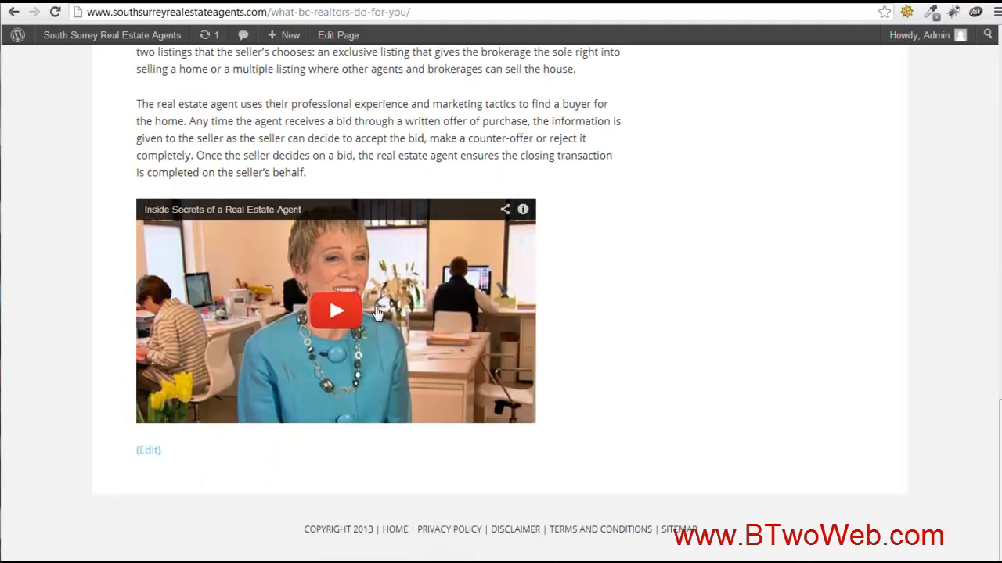
Test the embedded video by starting and pausing it, and return to the beginning of the published page
click(333, 309)
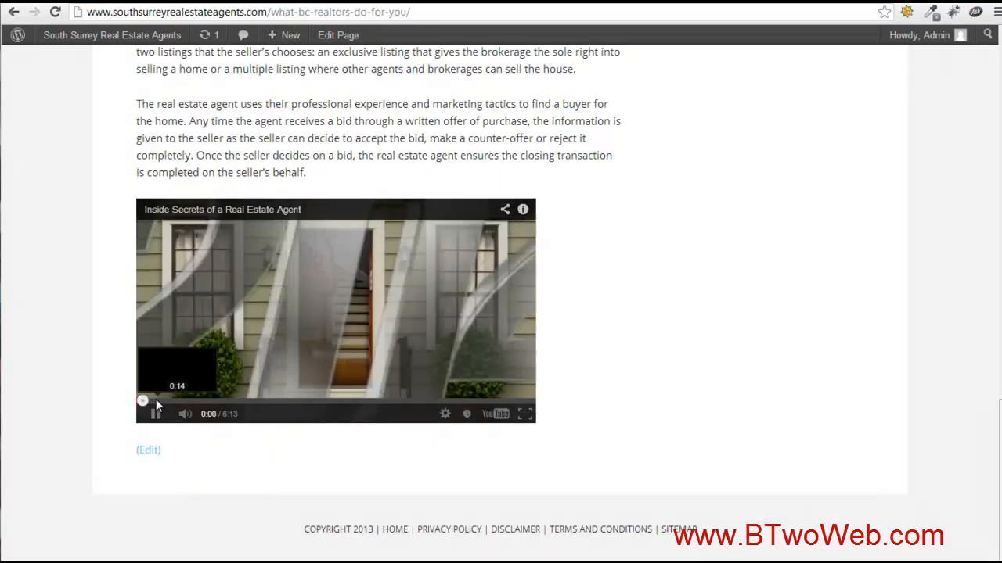
click(156, 413)
scroll(395, 270, up, 20)
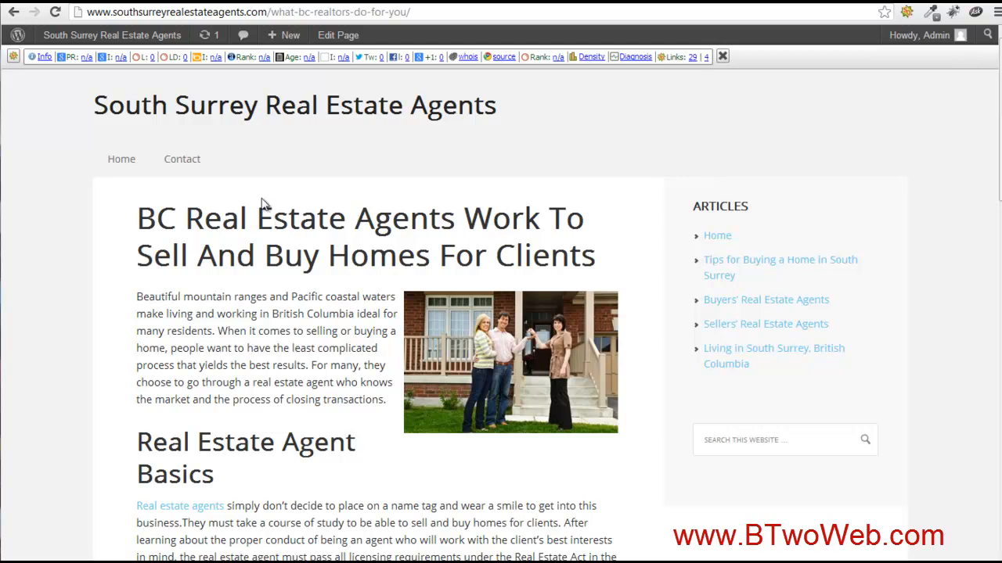
Return to editing the page and review its Theme SEO Settings and Layout Settings
click(14, 11)
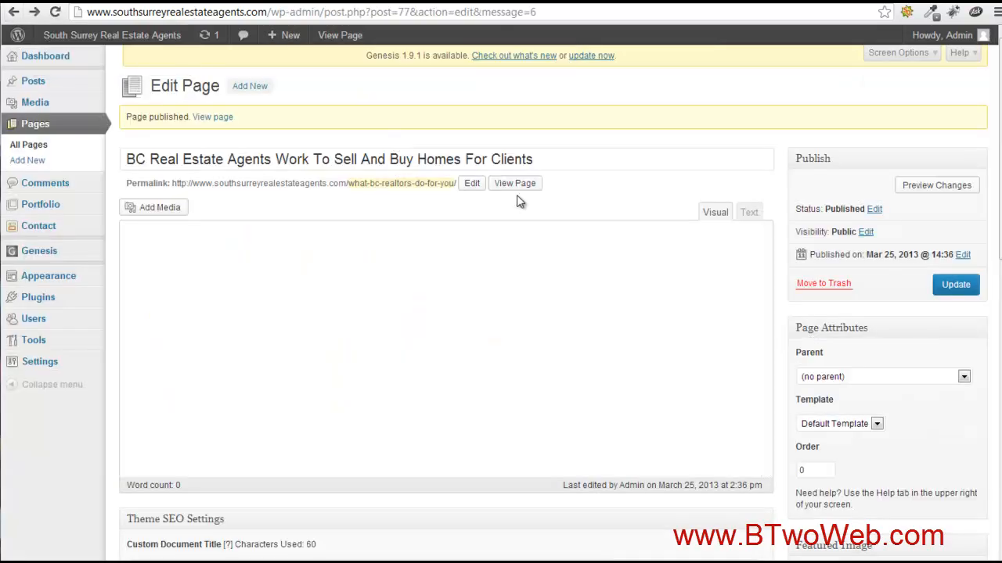
scroll(657, 163, down, 5)
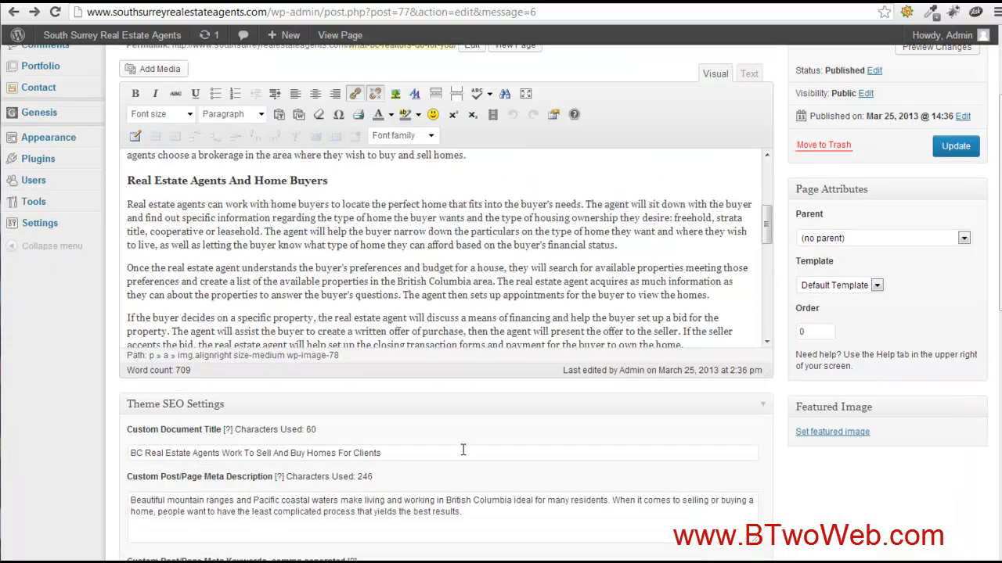
scroll(463, 449, down, 3)
scroll(843, 370, down, 5)
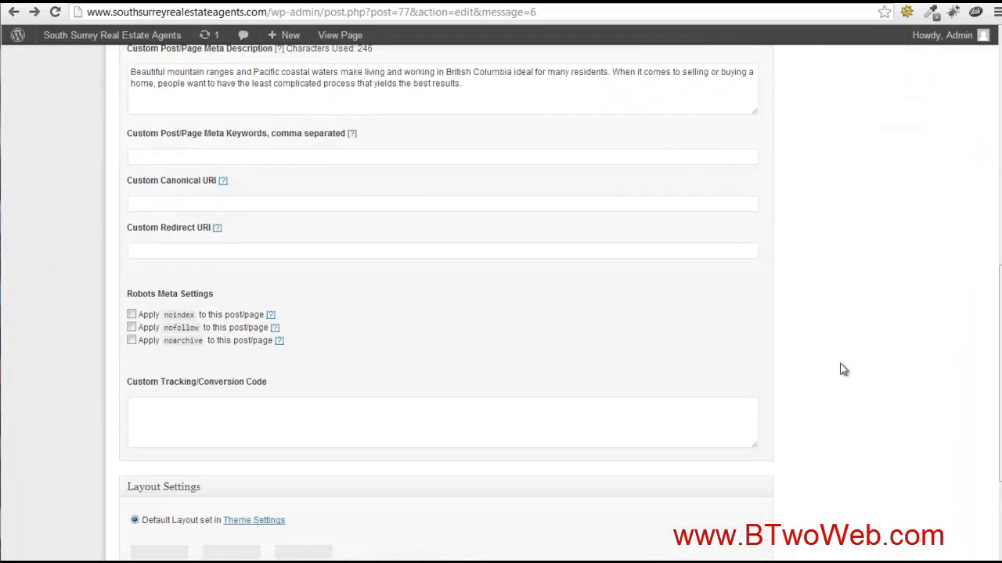
scroll(843, 369, down, 1)
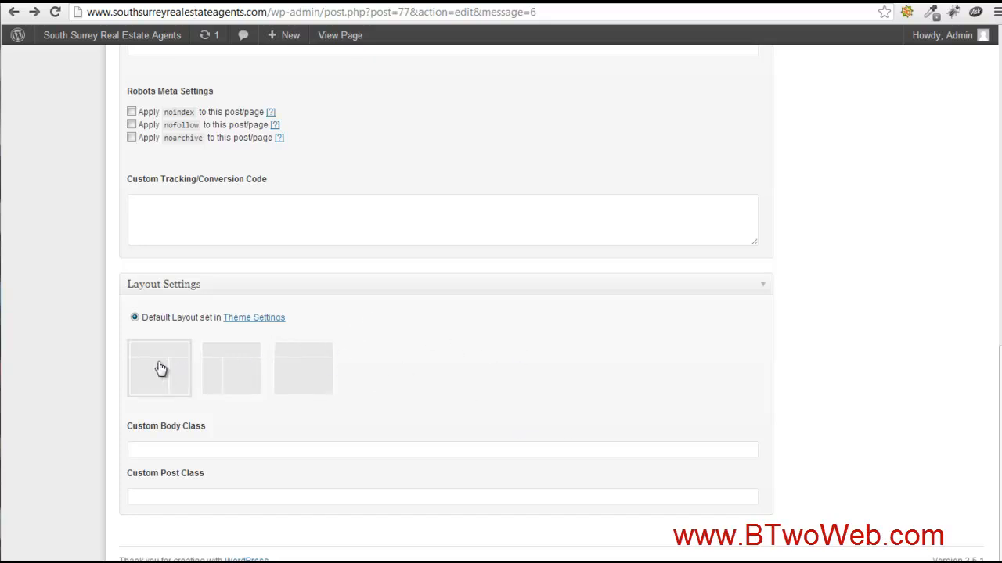
scroll(524, 359, up, 15)
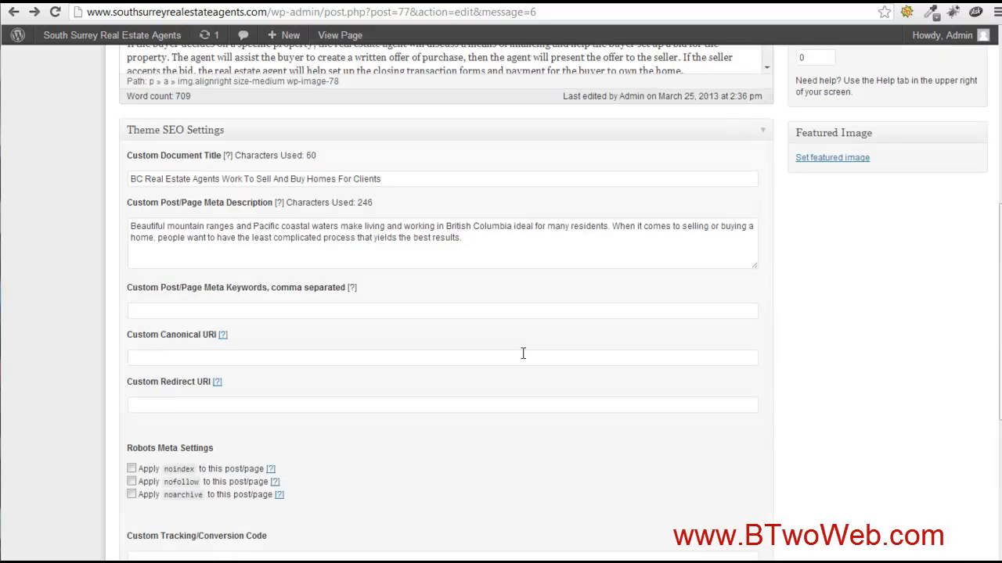